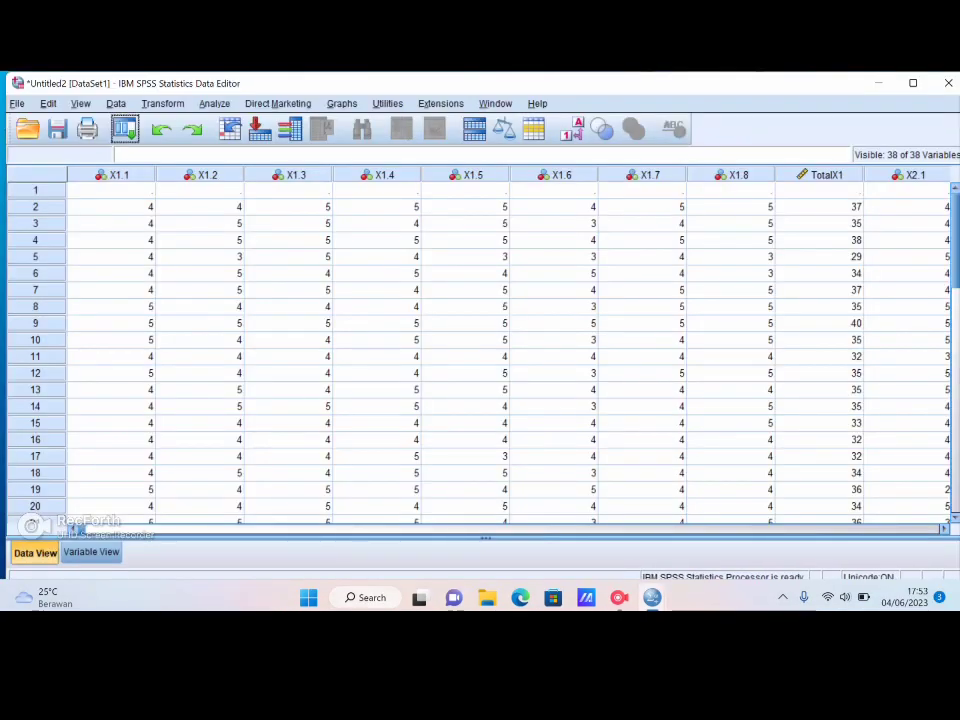
# Look through the dataset's columns from the X1 items and TotalX1 across to the X3 items and back to X1.1
pyautogui.click(820, 290)
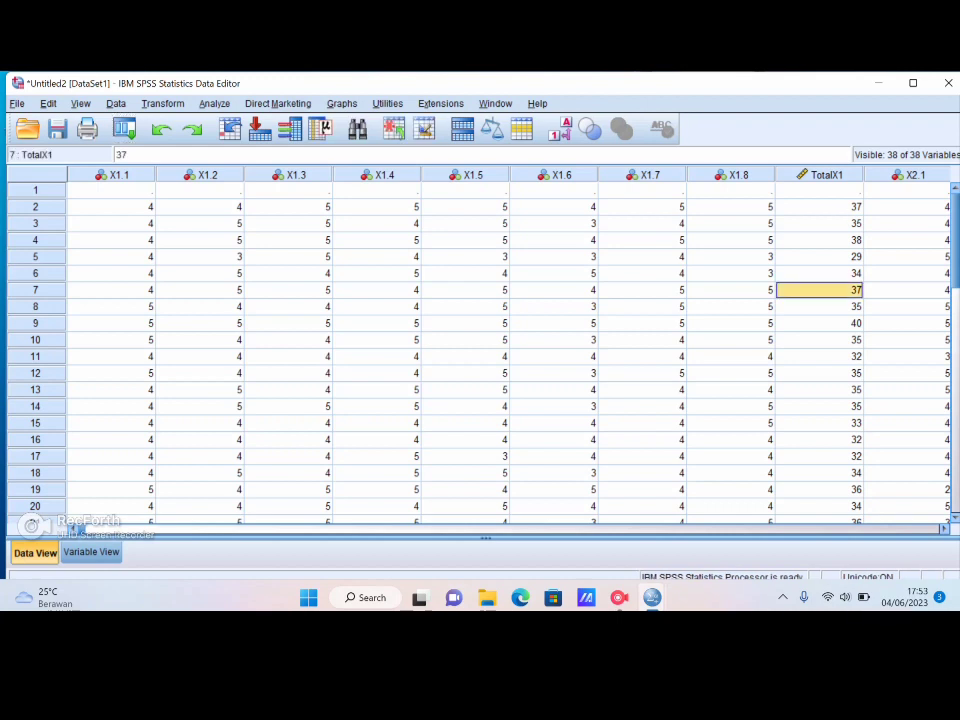
pyautogui.press('Right')
pyautogui.press('Right')
pyautogui.press('Right')
pyautogui.press('Right')
pyautogui.press('Right')
pyautogui.press('Right')
pyautogui.press('Right')
pyautogui.press('Right')
pyautogui.press('Right')
pyautogui.press('Right')
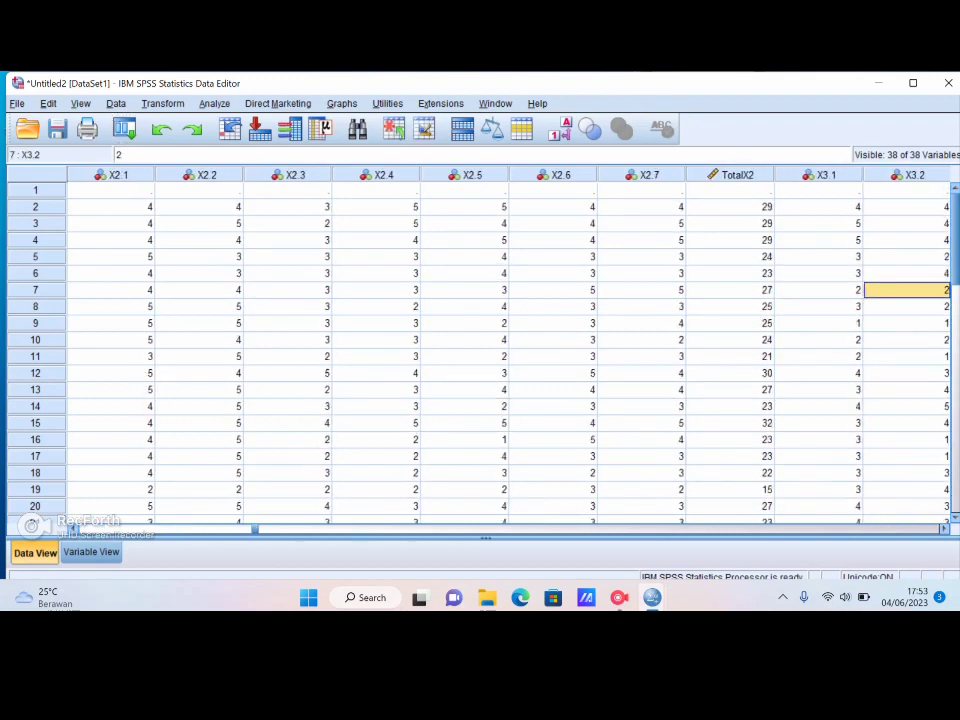
pyautogui.press('Left')
pyautogui.press('Left')
pyautogui.press('Left')
pyautogui.press('Left')
pyautogui.press('Left')
pyautogui.press('Left')
pyautogui.press('Left')
pyautogui.press('Left')
pyautogui.press('Left')
pyautogui.press('Left')
pyautogui.press('Left')
pyautogui.press('Left')
pyautogui.press('Left')
pyautogui.press('Left')
pyautogui.press('Left')
pyautogui.press('Left')
pyautogui.press('Left')
pyautogui.press('Left')
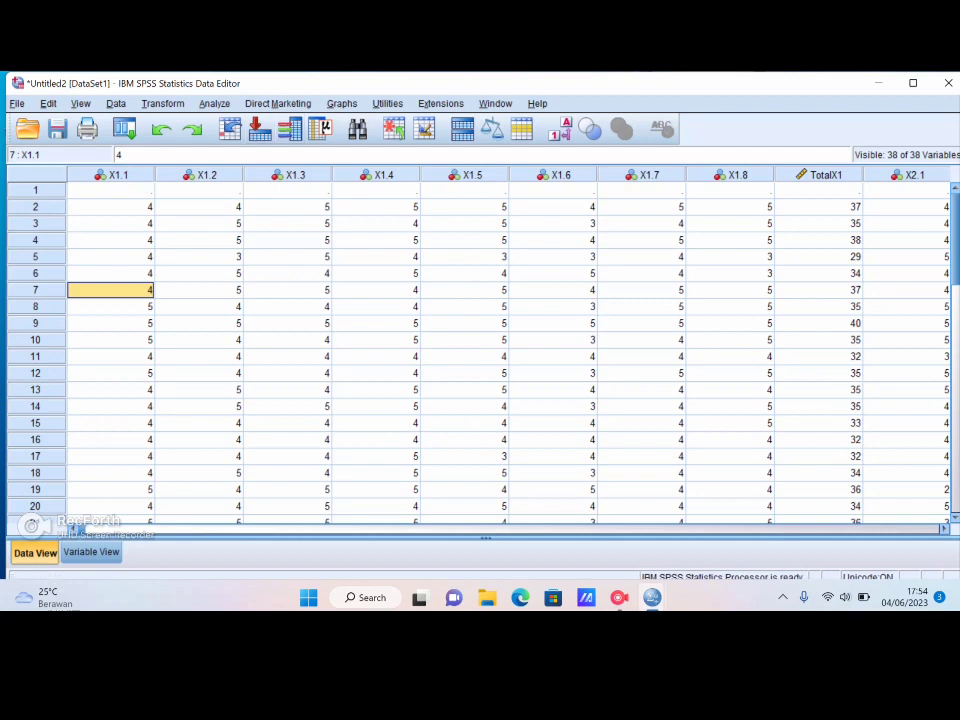
# Start a Descriptives analysis and add TotalX1 as its first variable
pyautogui.click(214, 104)
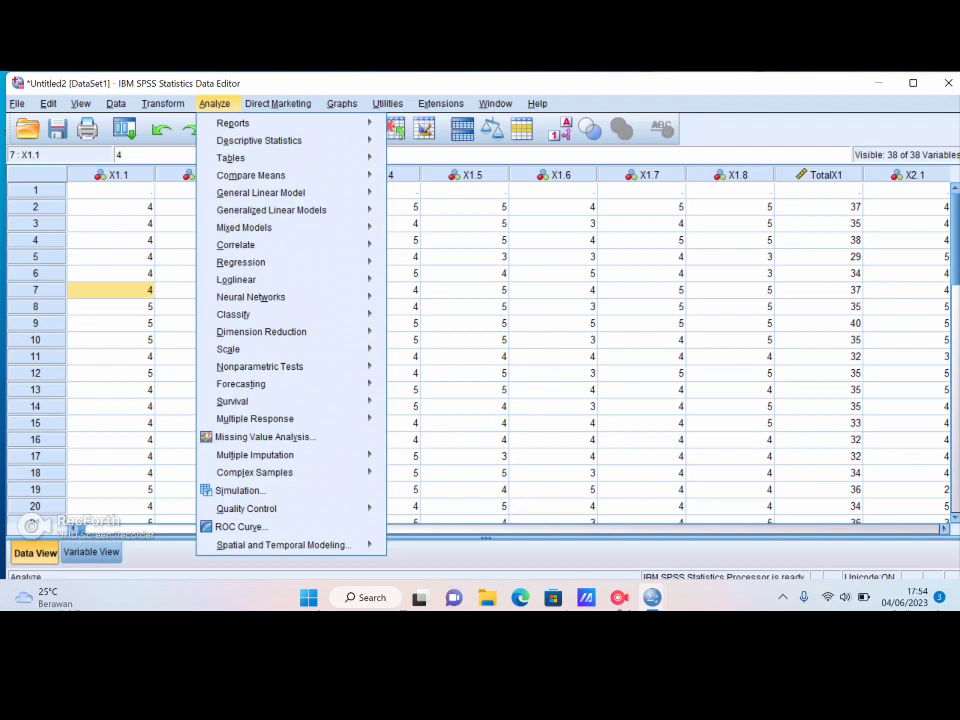
pyautogui.moveTo(259, 140)
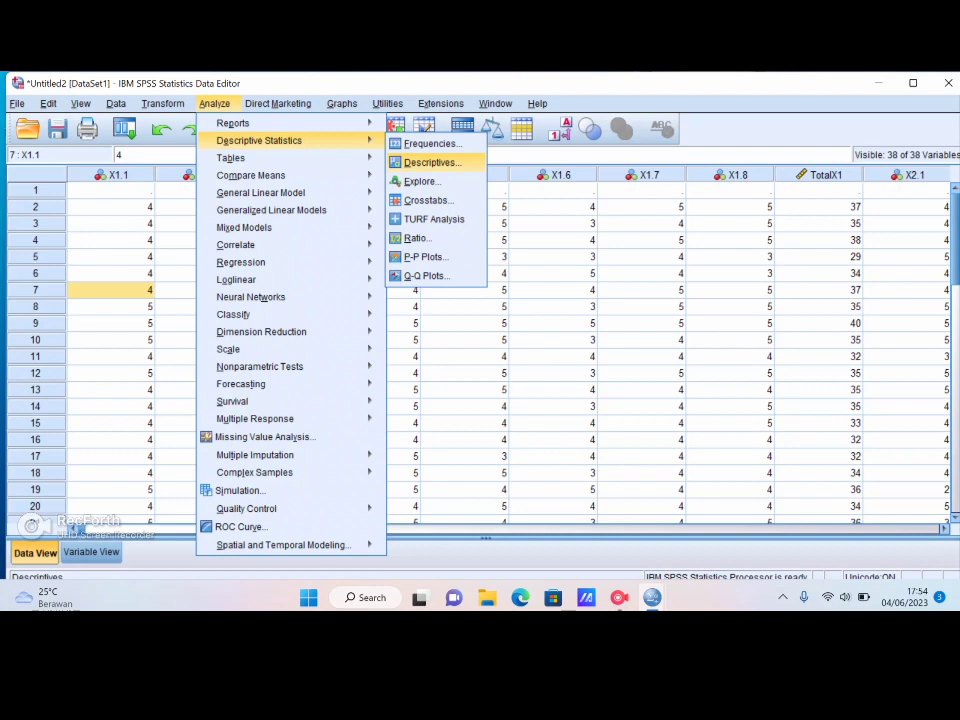
pyautogui.click(431, 162)
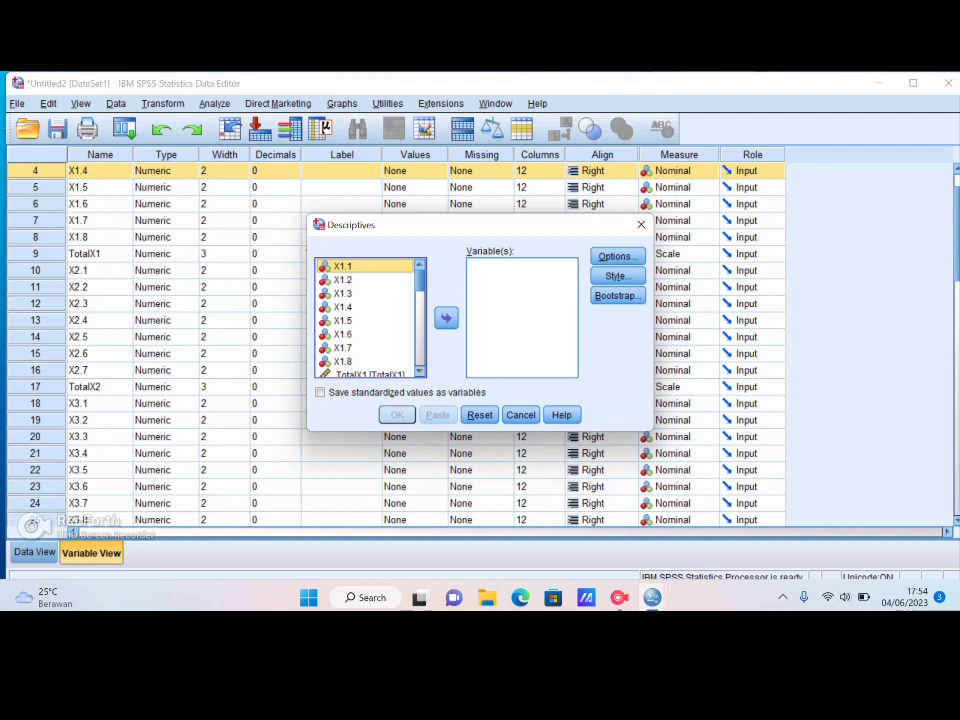
pyautogui.scroll(-1, 366, 316)
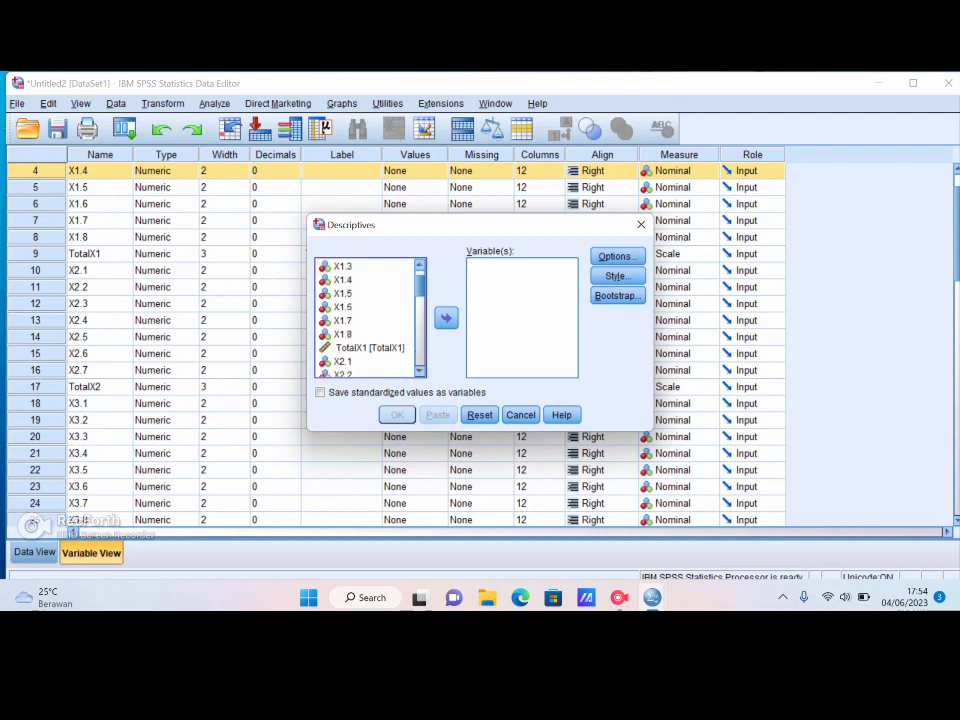
pyautogui.click(369, 348)
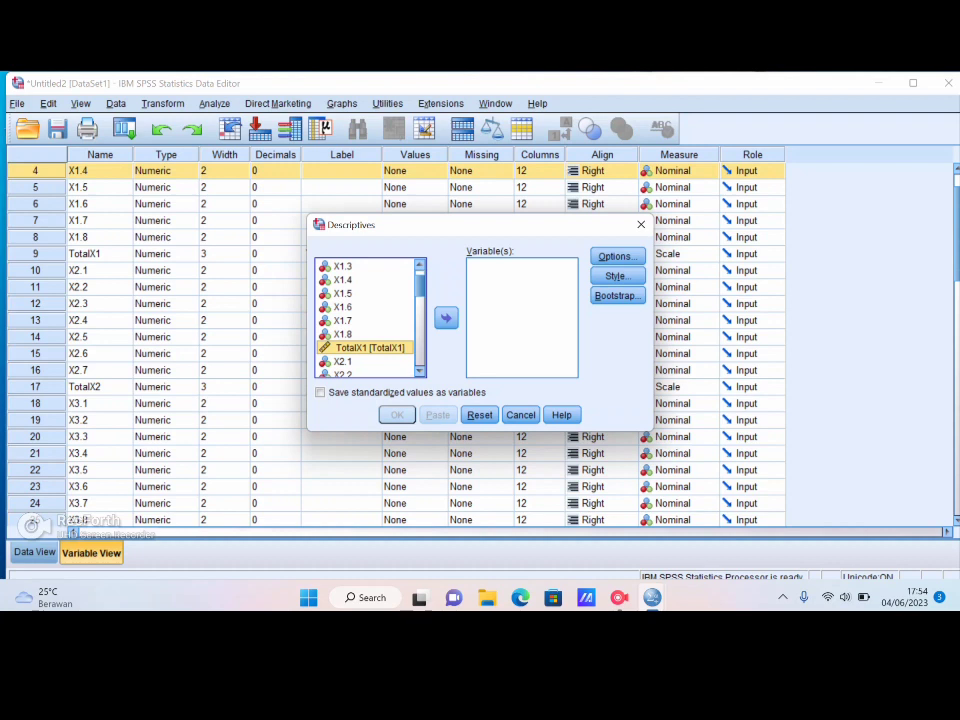
pyautogui.click(446, 318)
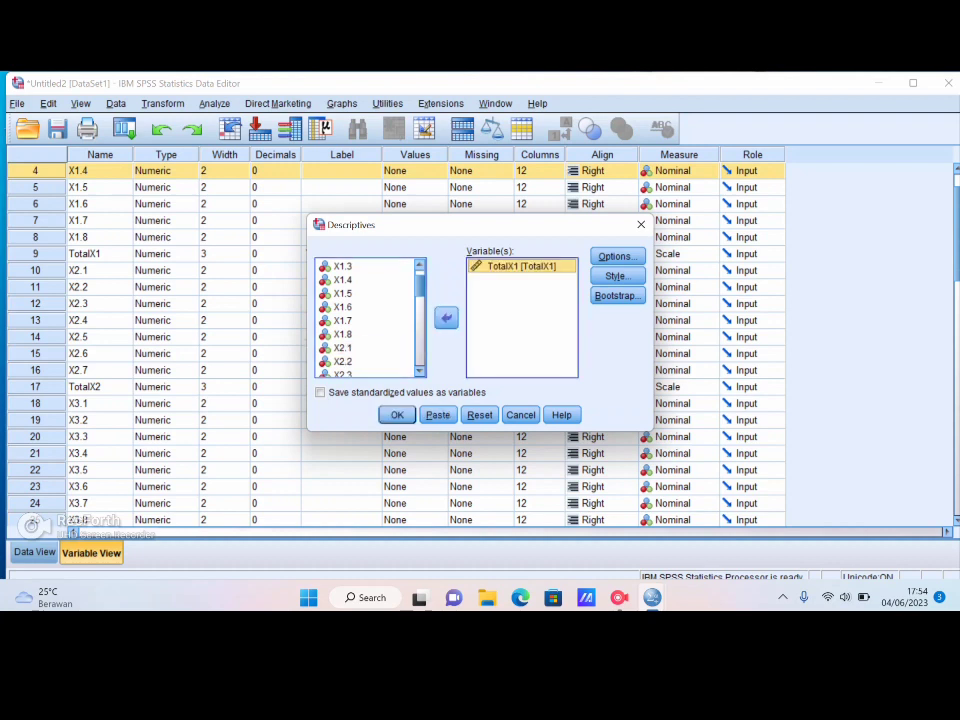
# Add TotalX2 and TotalX3 to the variables of the Descriptives analysis
pyautogui.scroll(-3, 367, 318)
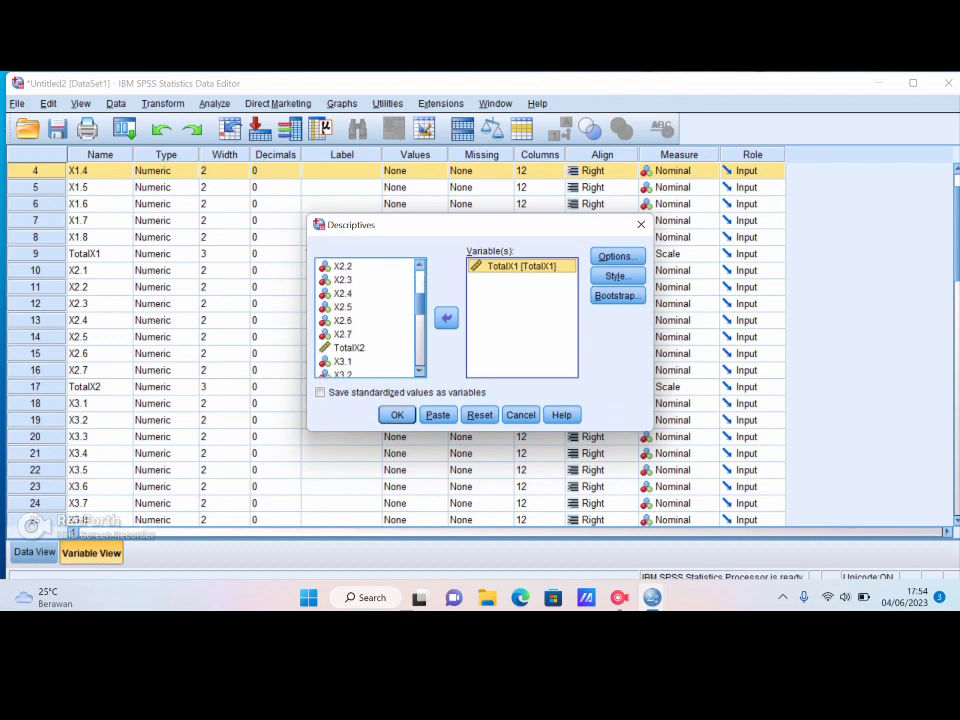
pyautogui.click(350, 348)
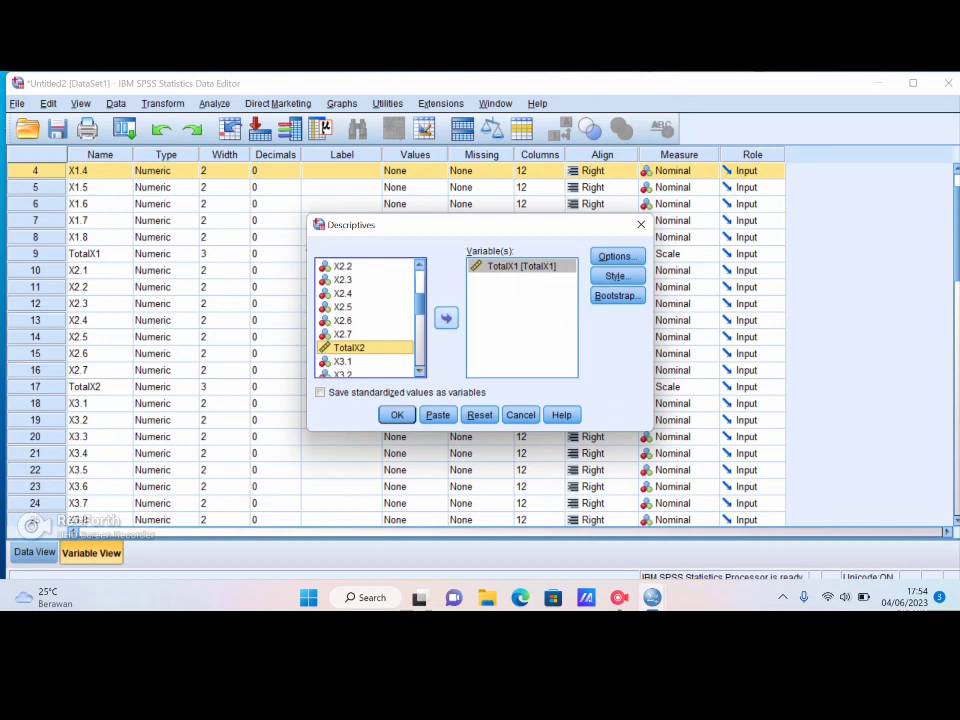
pyautogui.click(446, 318)
pyautogui.scroll(-3, 365, 316)
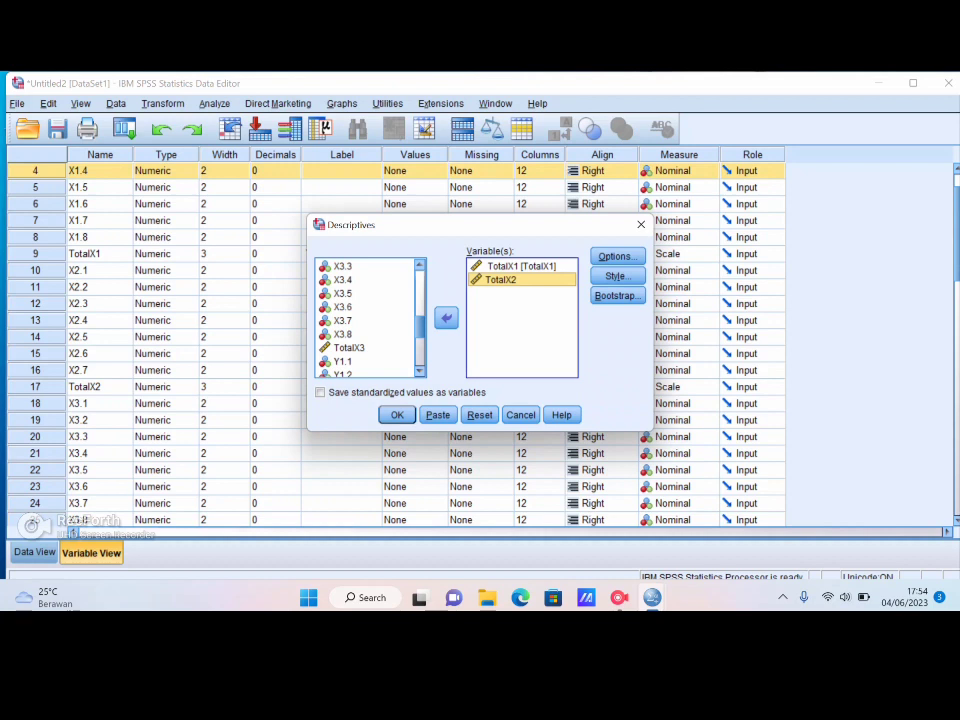
pyautogui.click(350, 348)
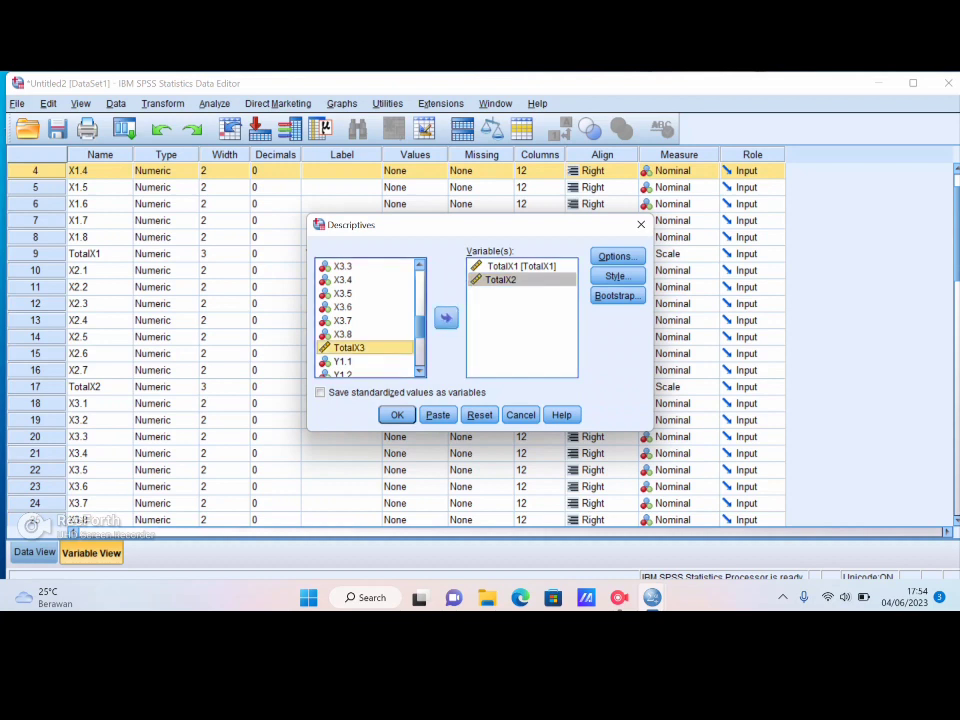
pyautogui.click(446, 318)
# Add the Y total variable, totally, to the Descriptives analysis
pyautogui.scroll(-3, 365, 316)
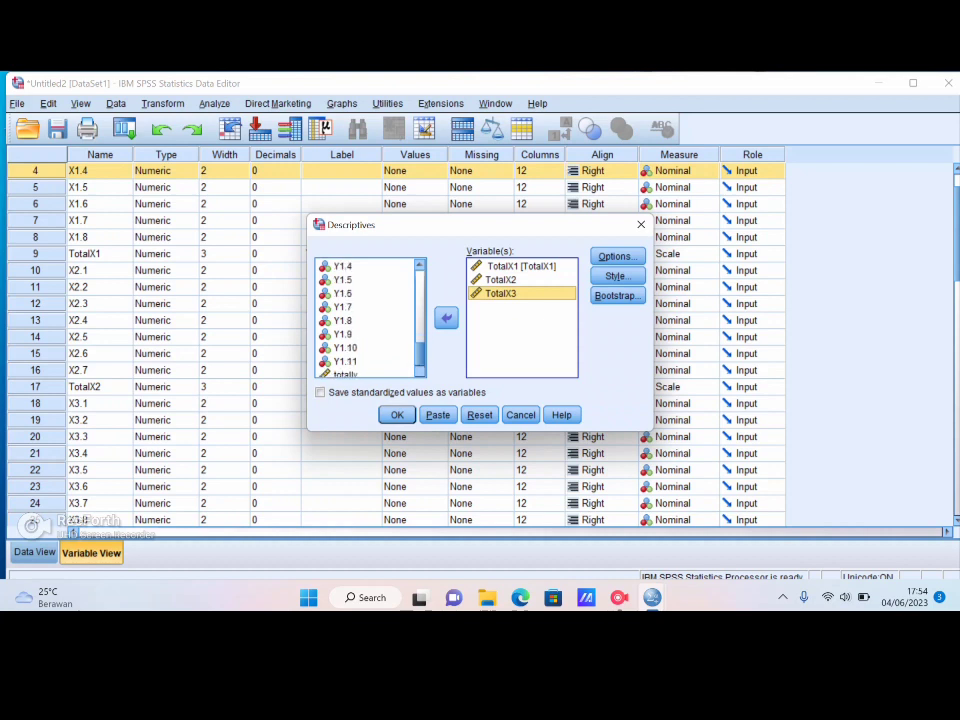
pyautogui.scroll(-1, 365, 316)
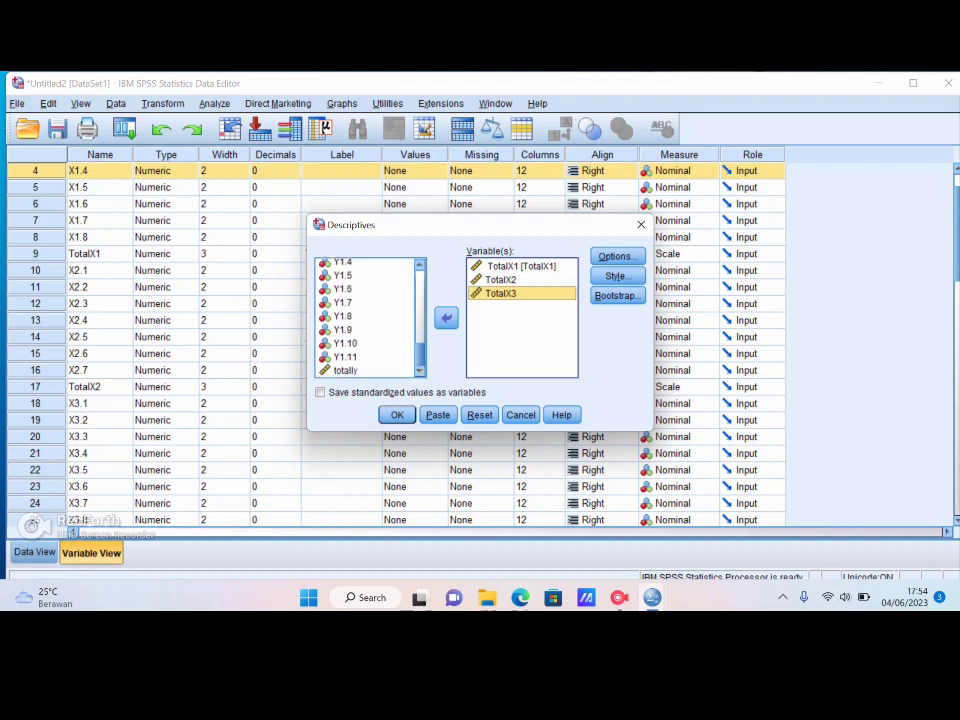
pyautogui.click(346, 370)
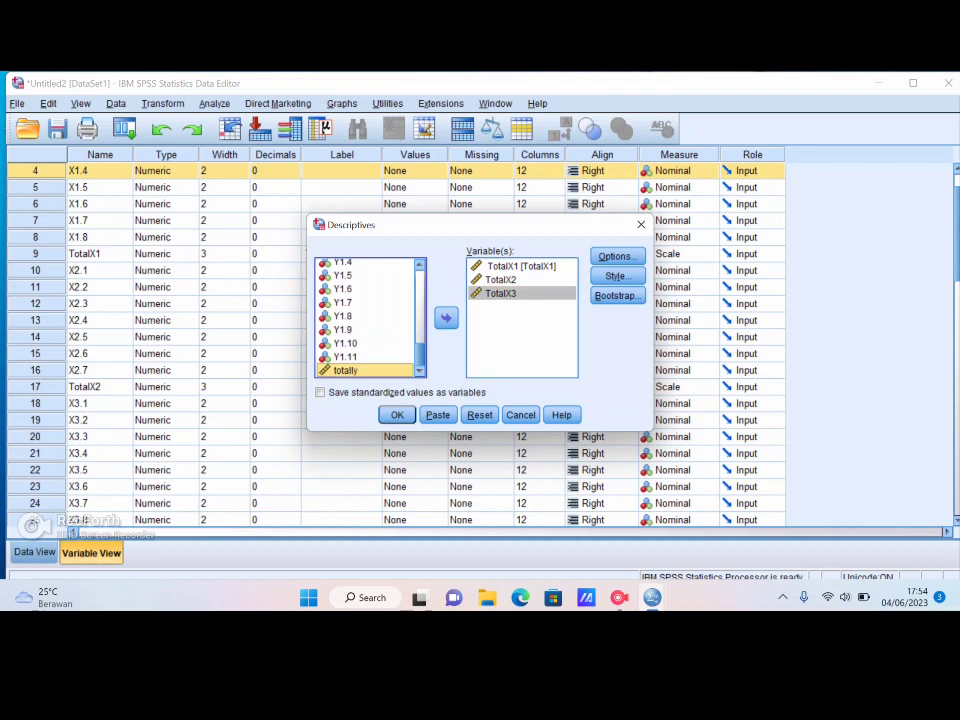
pyautogui.click(446, 318)
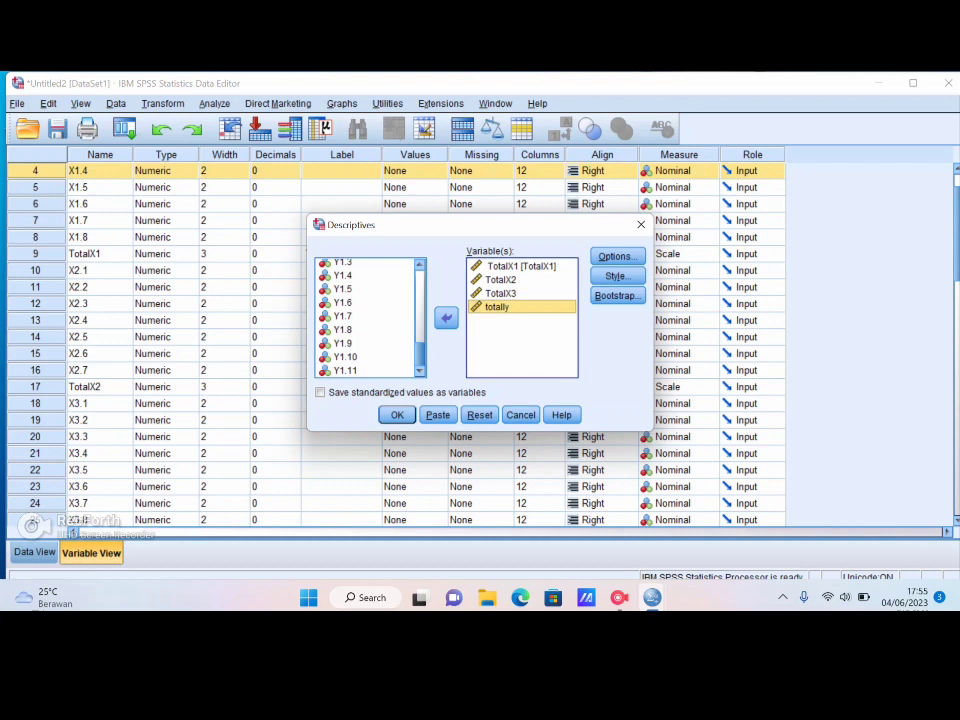
# Accept mean, standard deviation, minimum and maximum as the statistics and run the Descriptives analysis
pyautogui.click(616, 256)
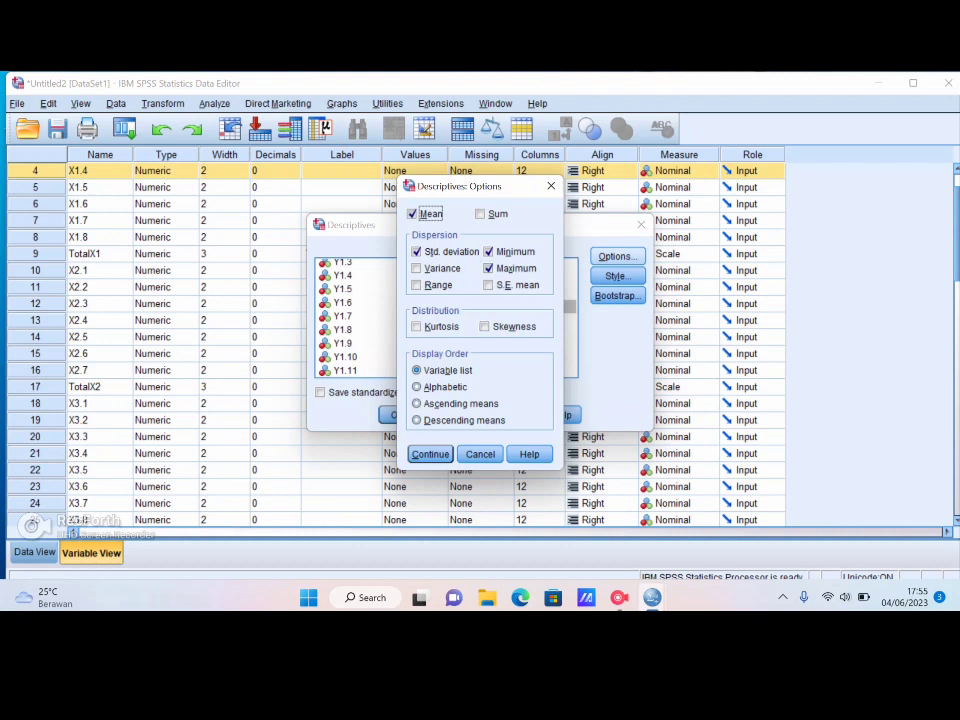
pyautogui.press('Return')
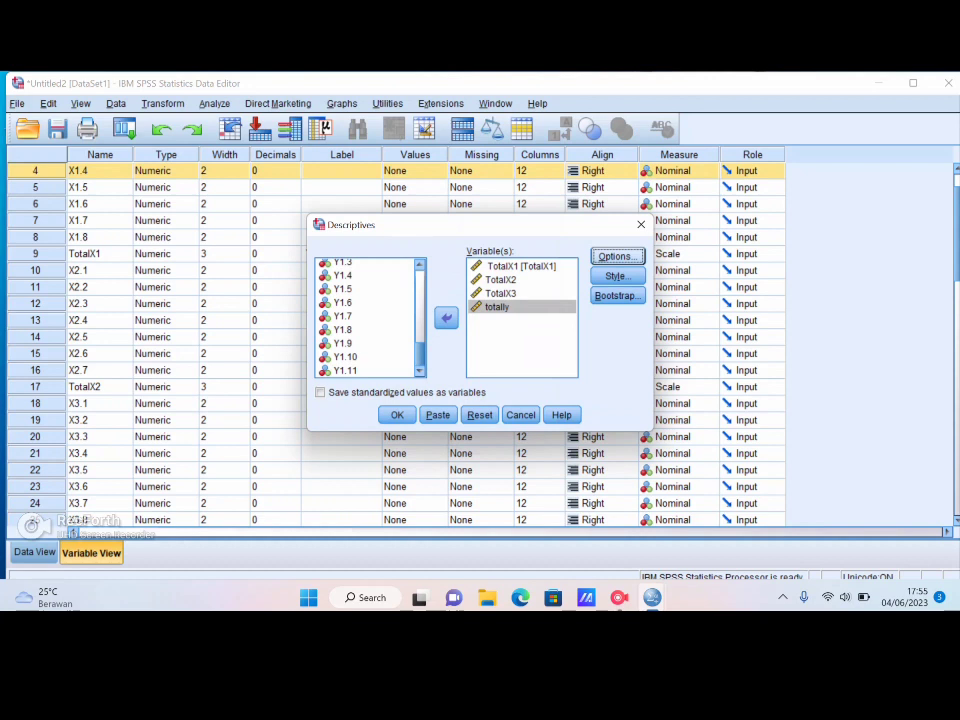
pyautogui.click(397, 415)
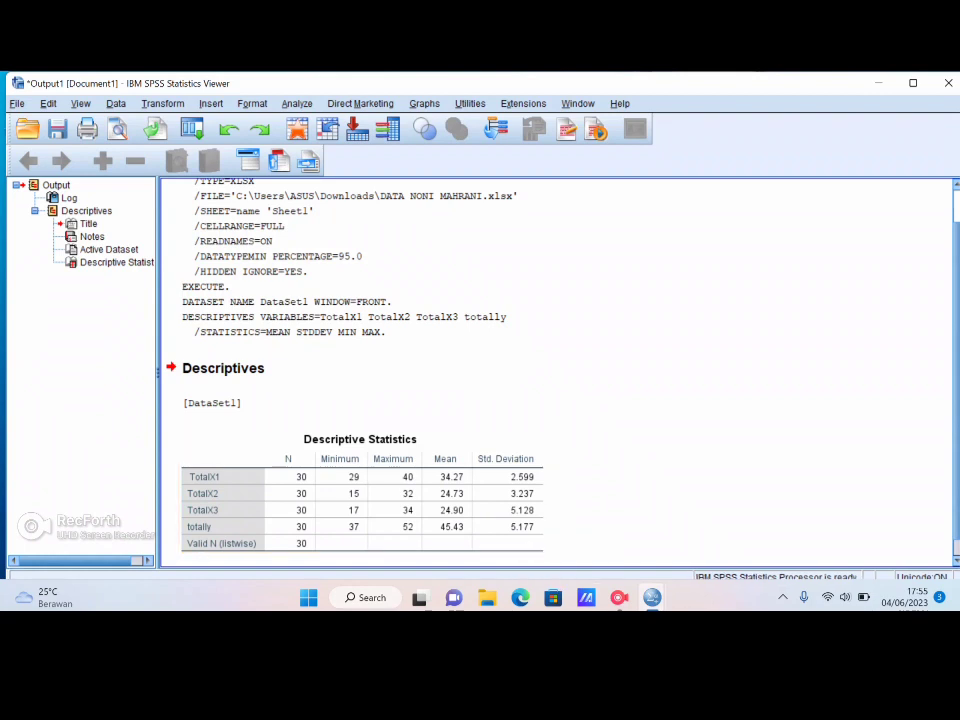
# Return to the dataset and set up a bivariate correlation with X1.1 through X1.8 and TotalX1 as variables
pyautogui.click(880, 83)
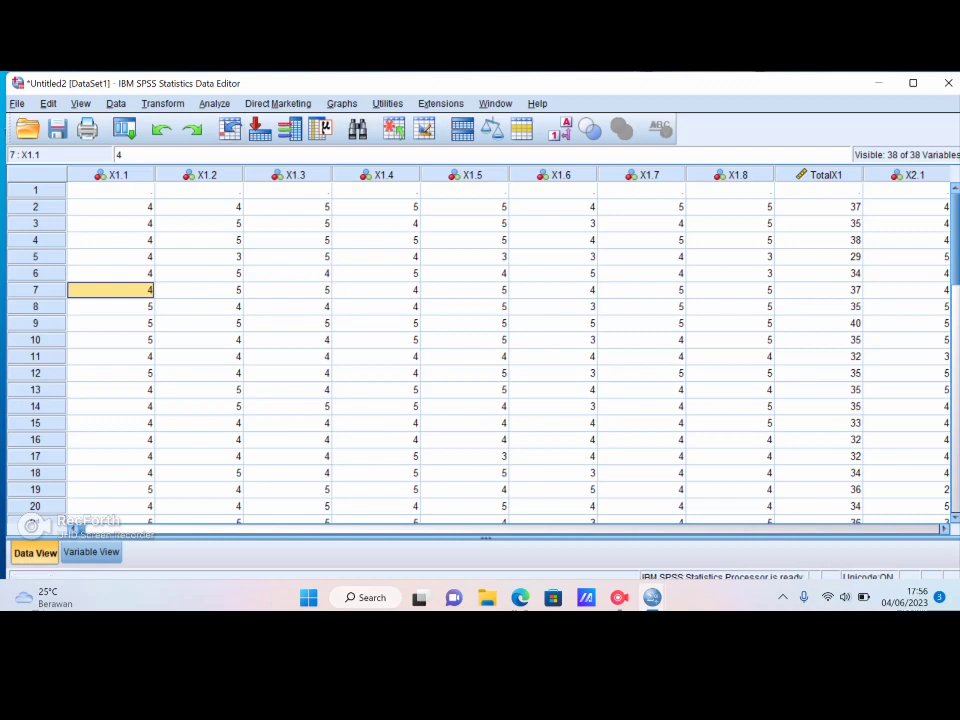
pyautogui.click(215, 104)
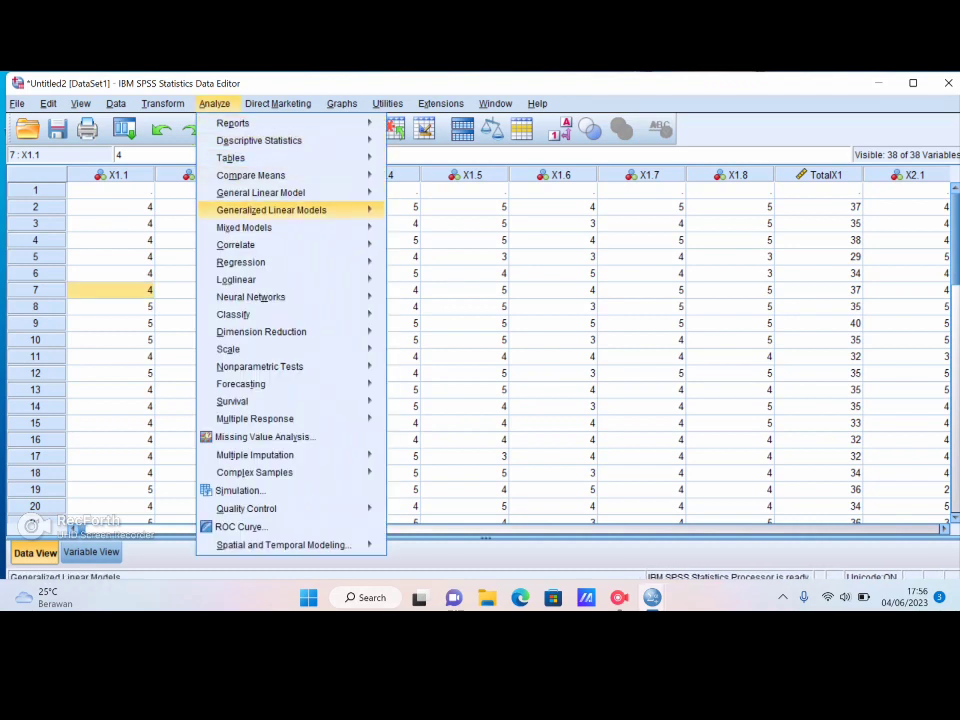
pyautogui.moveTo(240, 245)
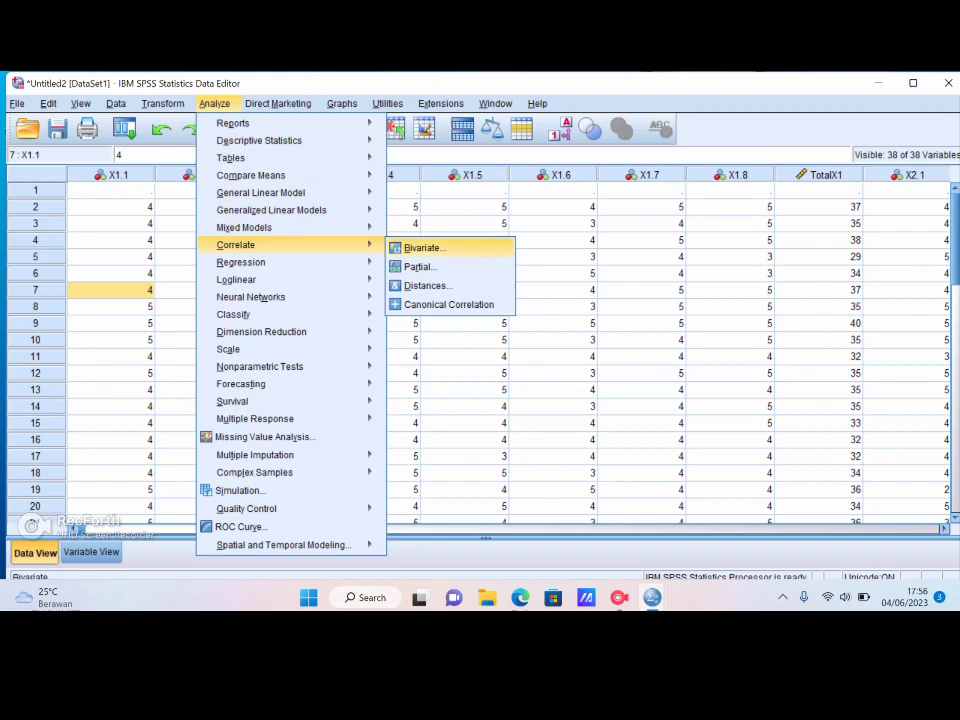
pyautogui.click(422, 247)
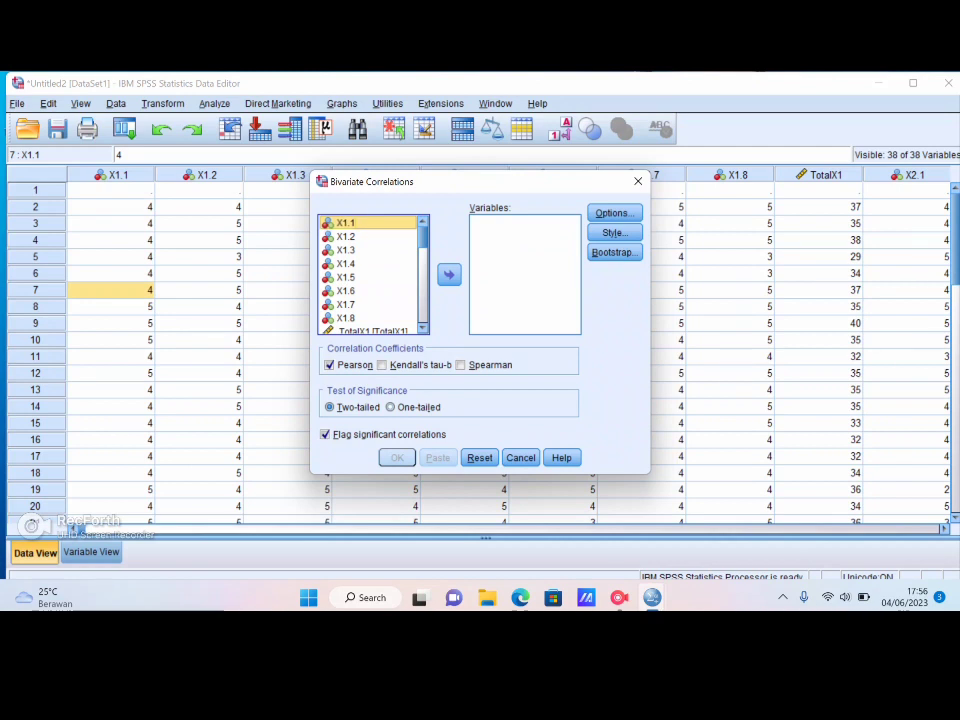
pyautogui.hotkey('shift', 'Down')
pyautogui.hotkey('shift', 'Down')
pyautogui.hotkey('shift', 'Down')
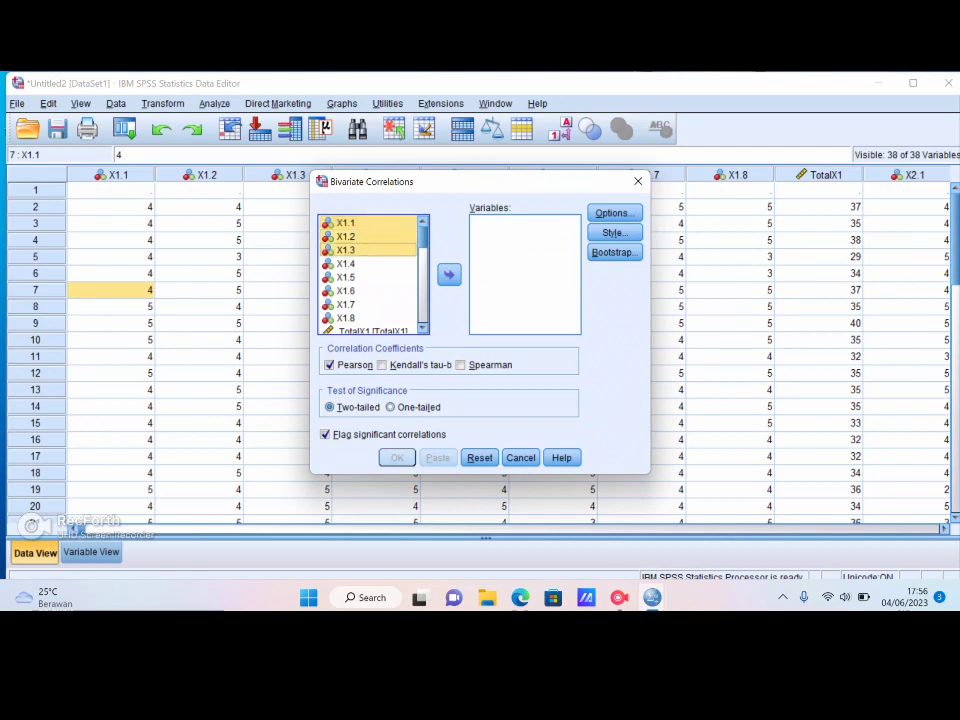
pyautogui.hotkey('shift', 'Down')
pyautogui.hotkey('shift', 'Down')
pyautogui.hotkey('shift', 'Down')
pyautogui.hotkey('shift', 'Down')
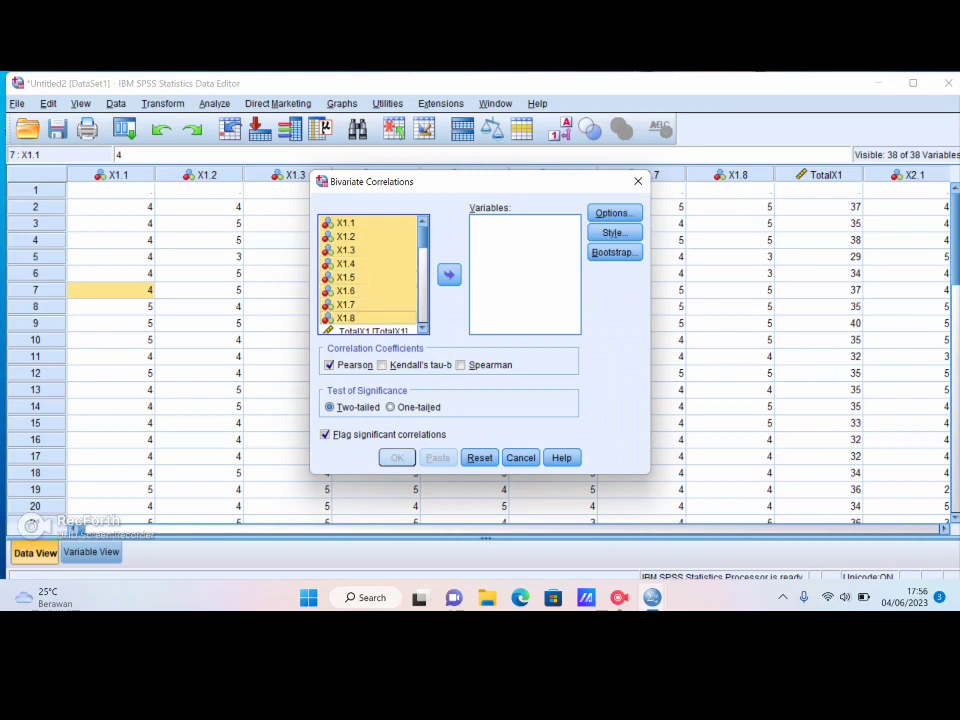
pyautogui.hotkey('shift', 'Down')
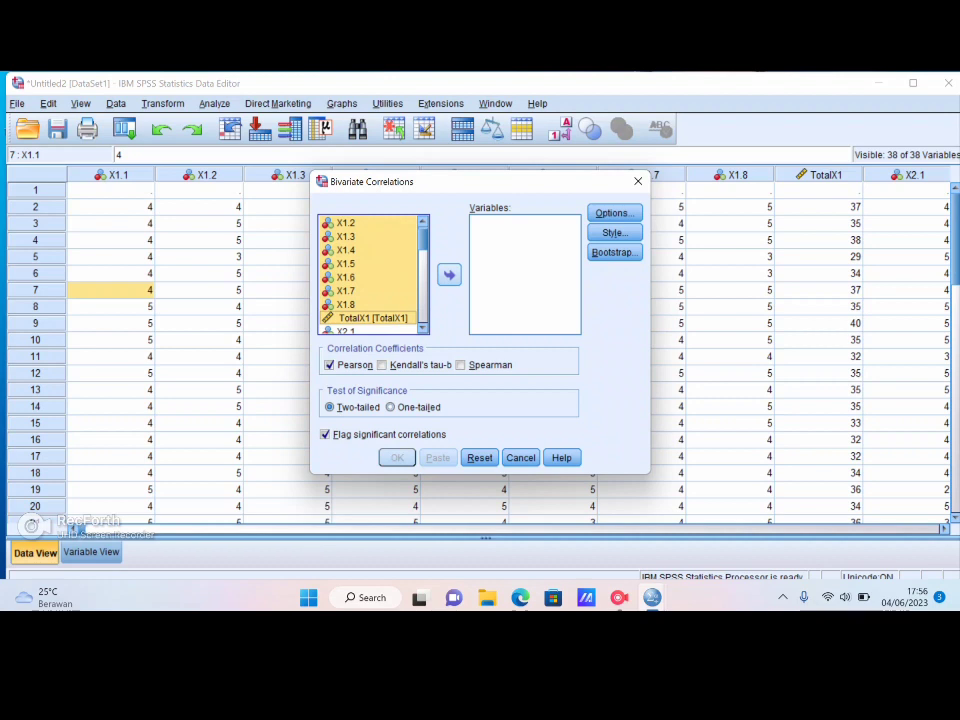
pyautogui.click(449, 275)
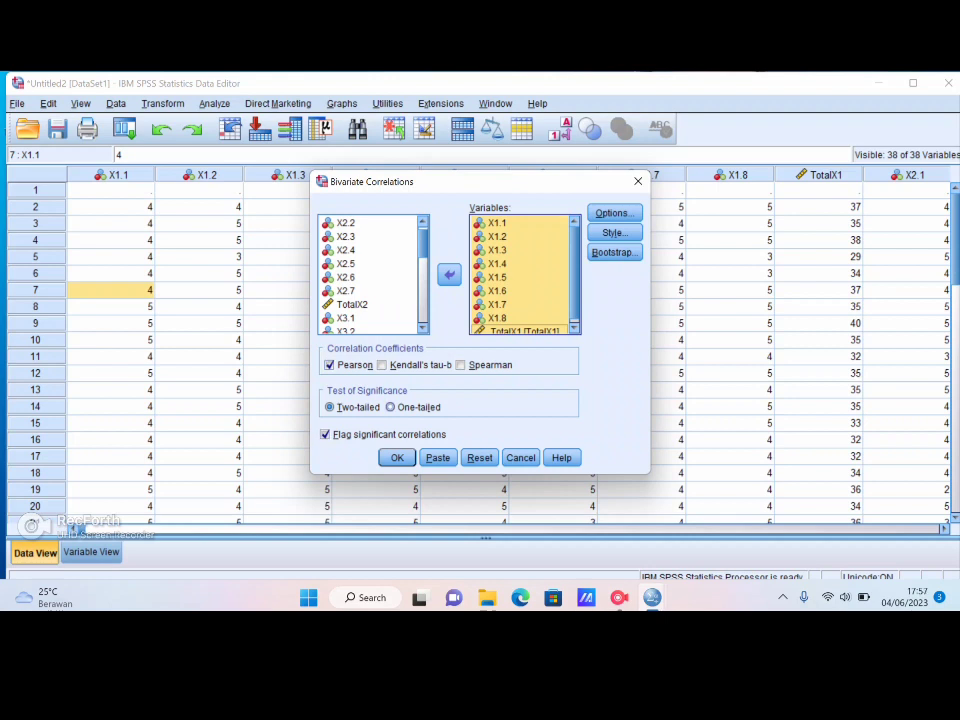
# Run the two-tailed Pearson correlation of the X1 items with TotalX1 and review the whole correlations table
pyautogui.press('Return')
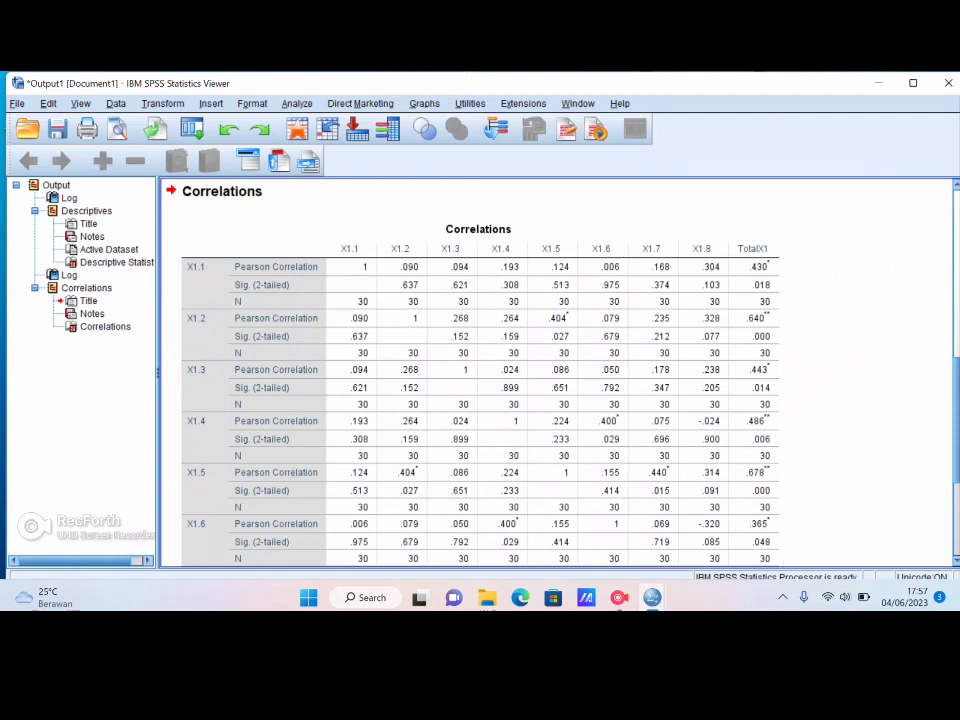
pyautogui.scroll(-5, 560, 380)
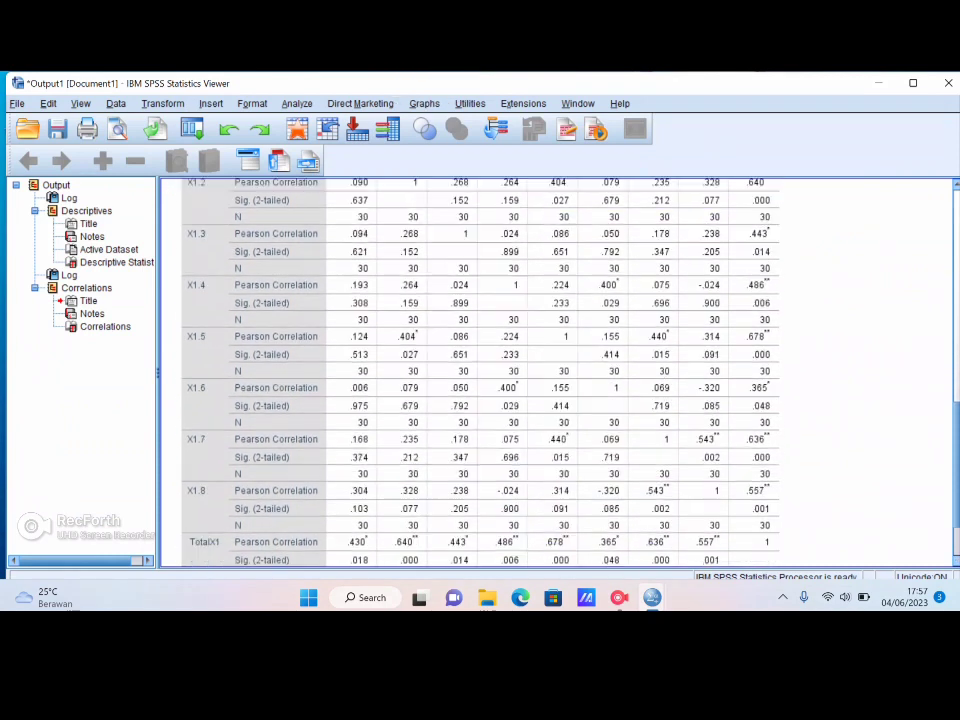
pyautogui.scroll(-2, 560, 380)
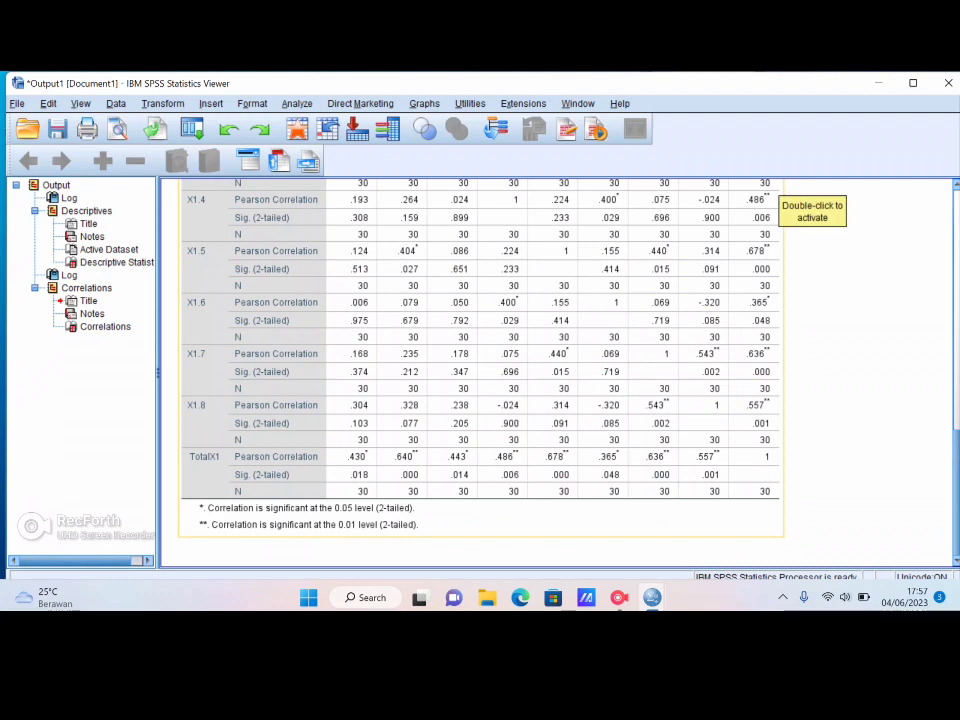
# Return to the dataset, reopen the bivariate correlation setup and remove all X1 items and TotalX1 from its variables
pyautogui.click(879, 83)
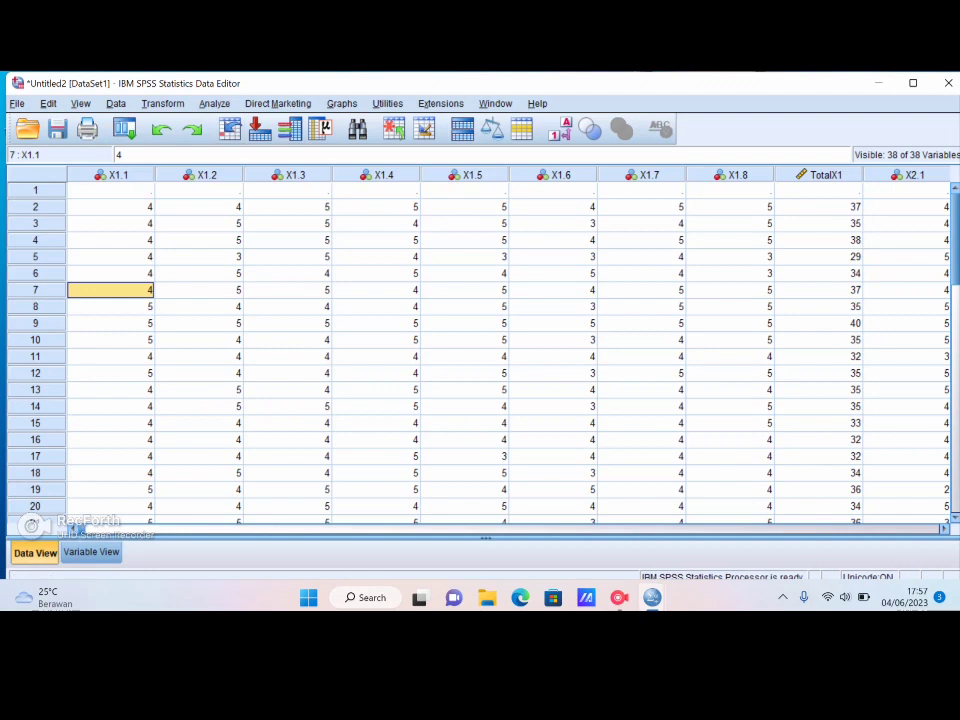
pyautogui.click(214, 103)
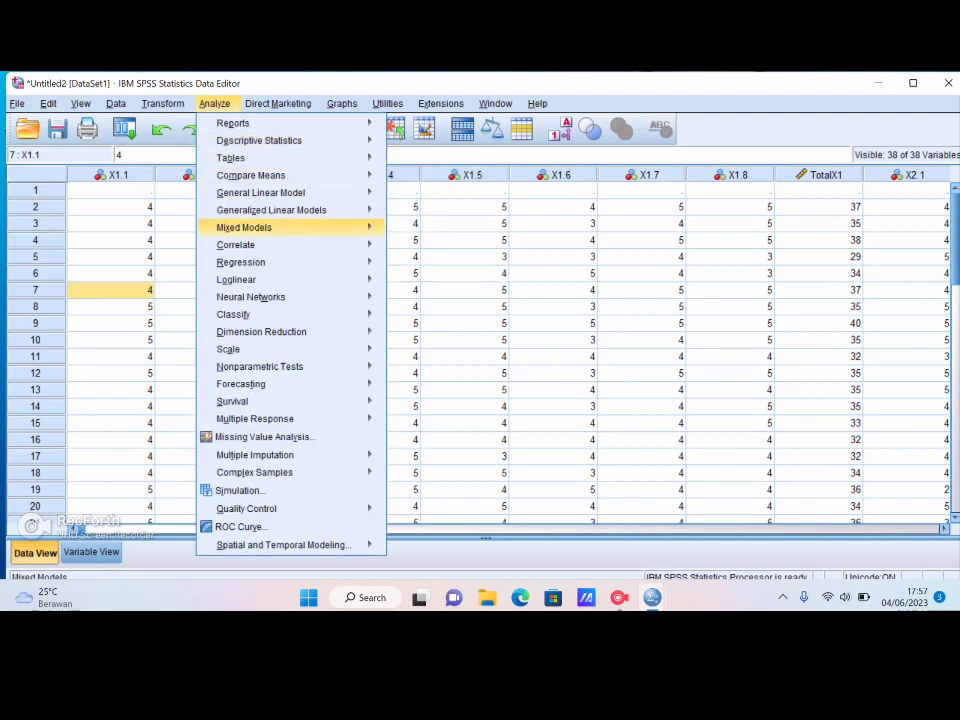
pyautogui.moveTo(240, 244)
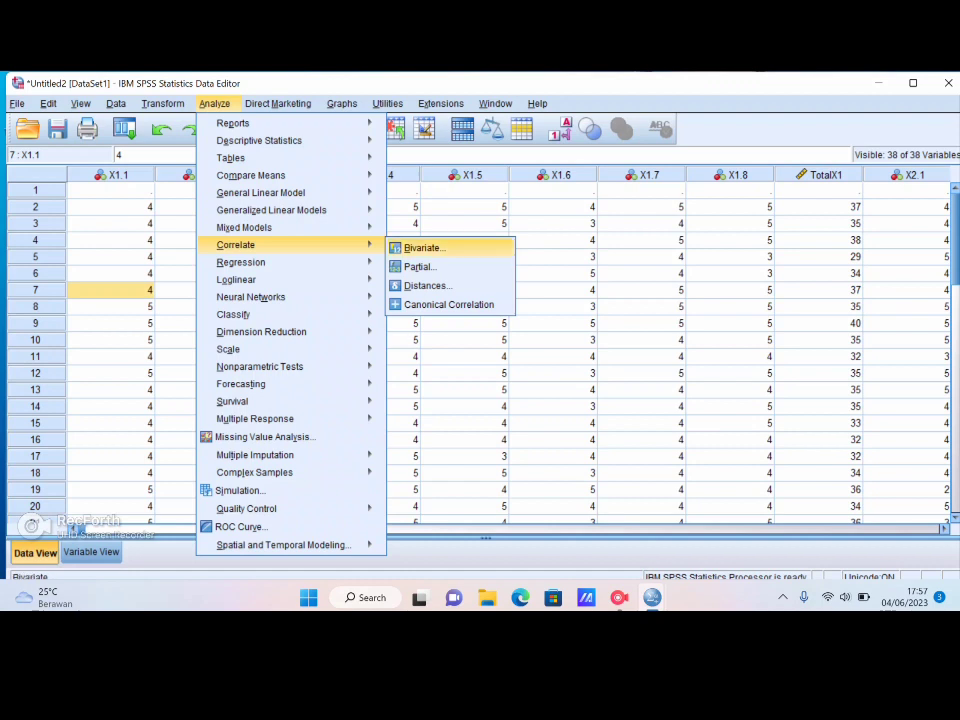
pyautogui.click(422, 247)
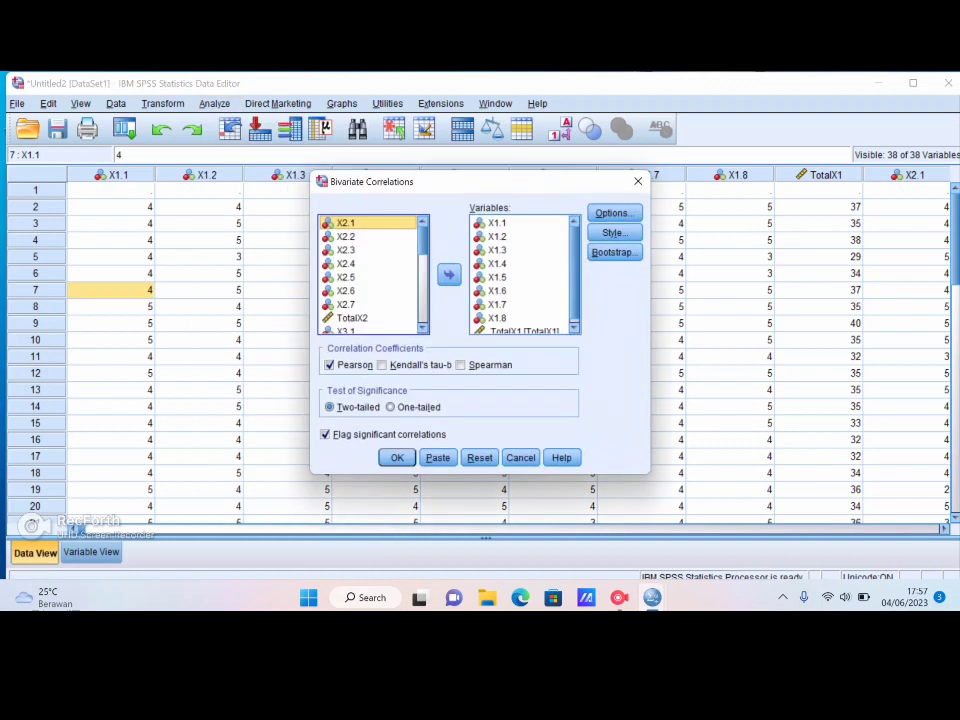
pyautogui.click(498, 223)
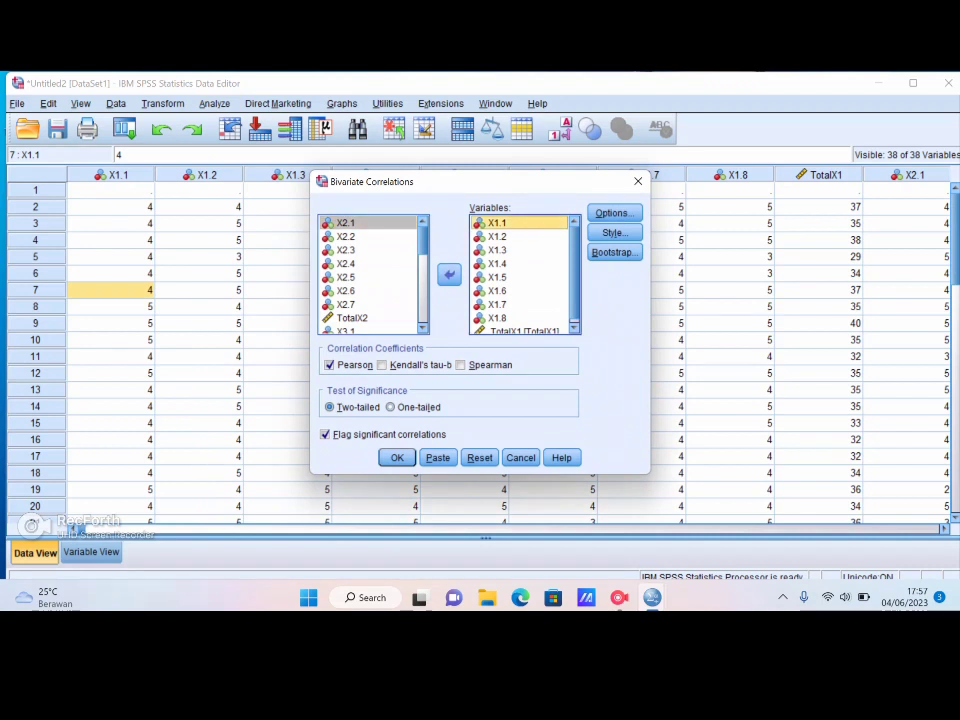
pyautogui.hotkey('ctrl', 'a')
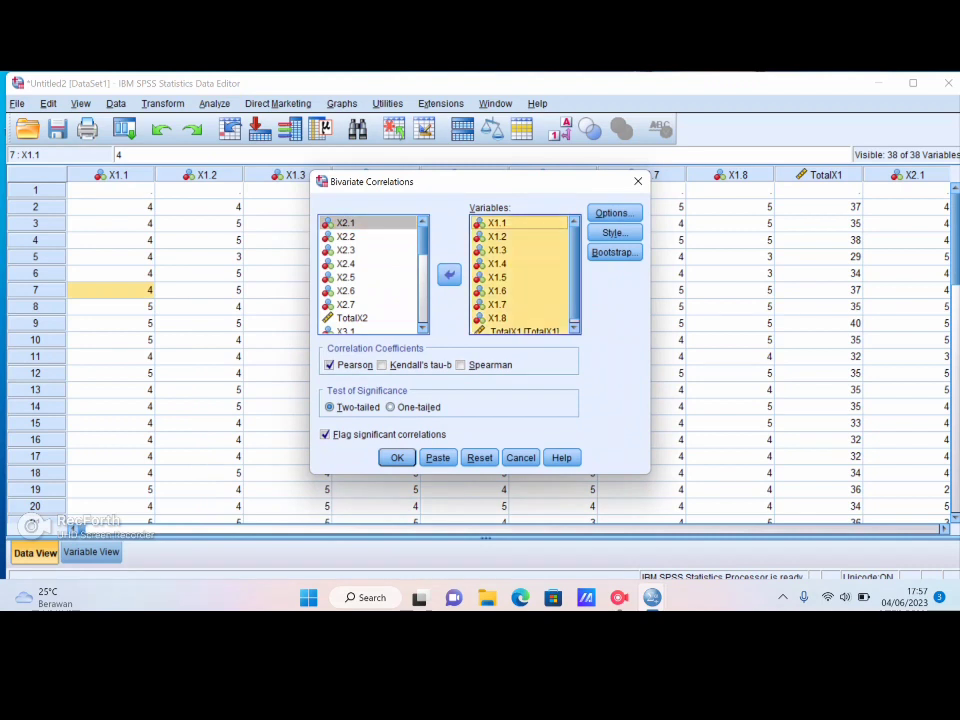
pyautogui.click(449, 275)
# Run a two-tailed Pearson correlation of X2.1 through X2.7 with TotalX2 and review the resulting correlations table
pyautogui.scroll(-2, 368, 277)
pyautogui.click(346, 277)
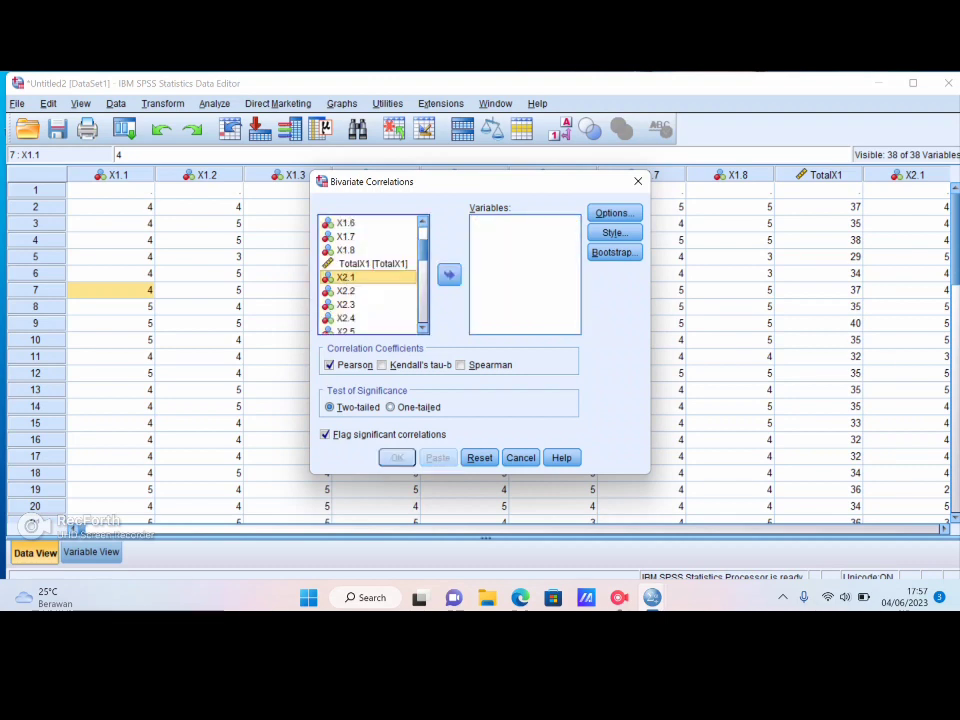
pyautogui.hotkey('shift', 'Down')
pyautogui.hotkey('shift', 'Down')
pyautogui.hotkey('shift', 'Down')
pyautogui.hotkey('shift', 'Down')
pyautogui.hotkey('shift', 'Down')
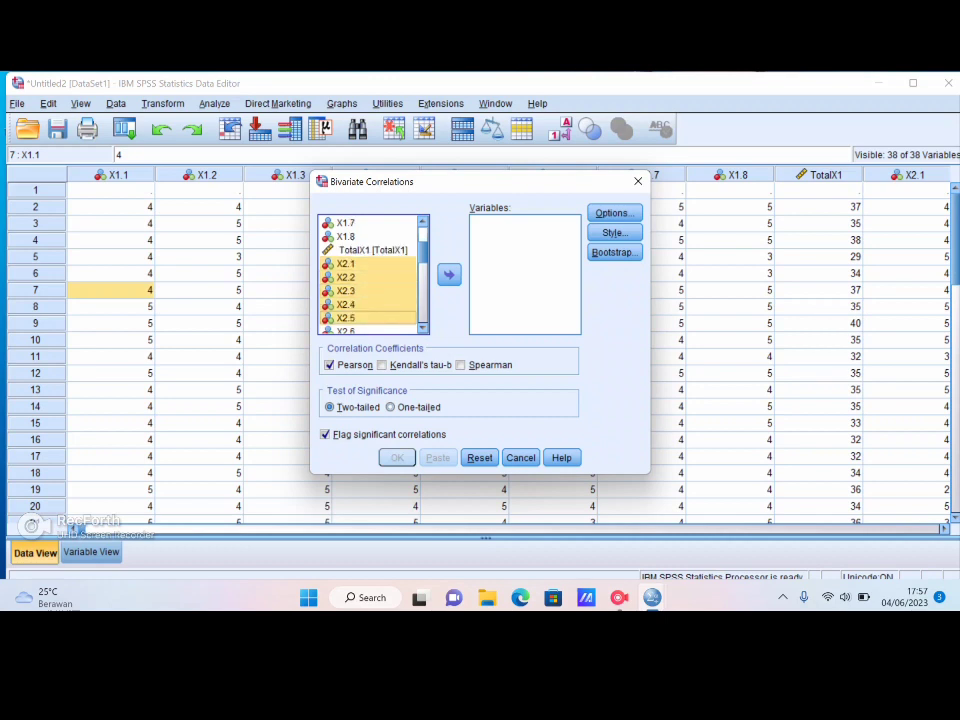
pyautogui.hotkey('shift', 'Down')
pyautogui.hotkey('shift', 'Down')
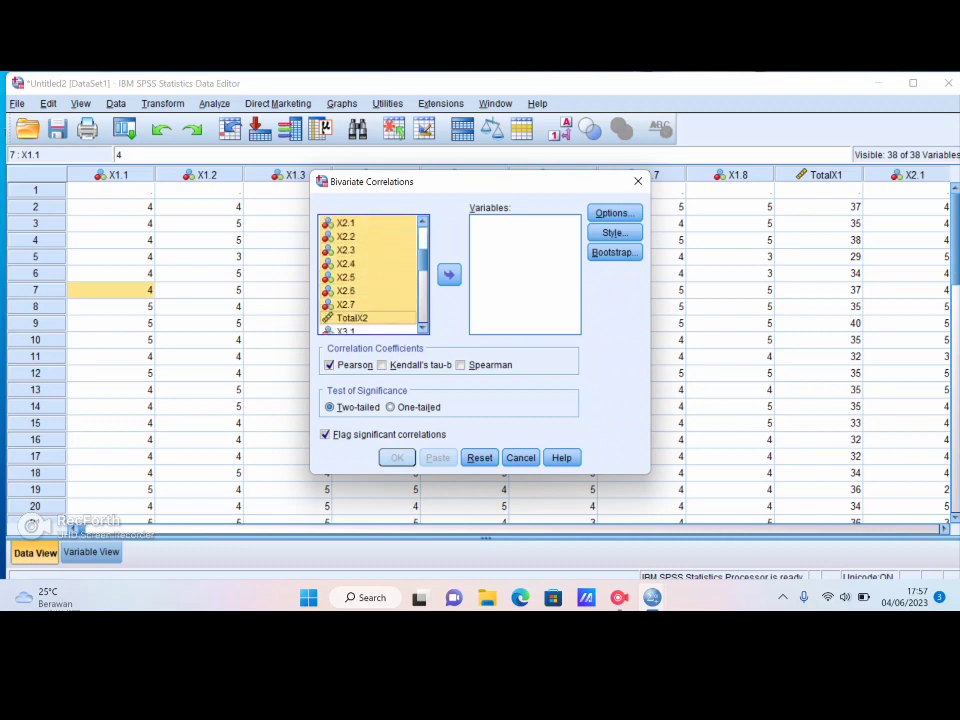
pyautogui.click(449, 275)
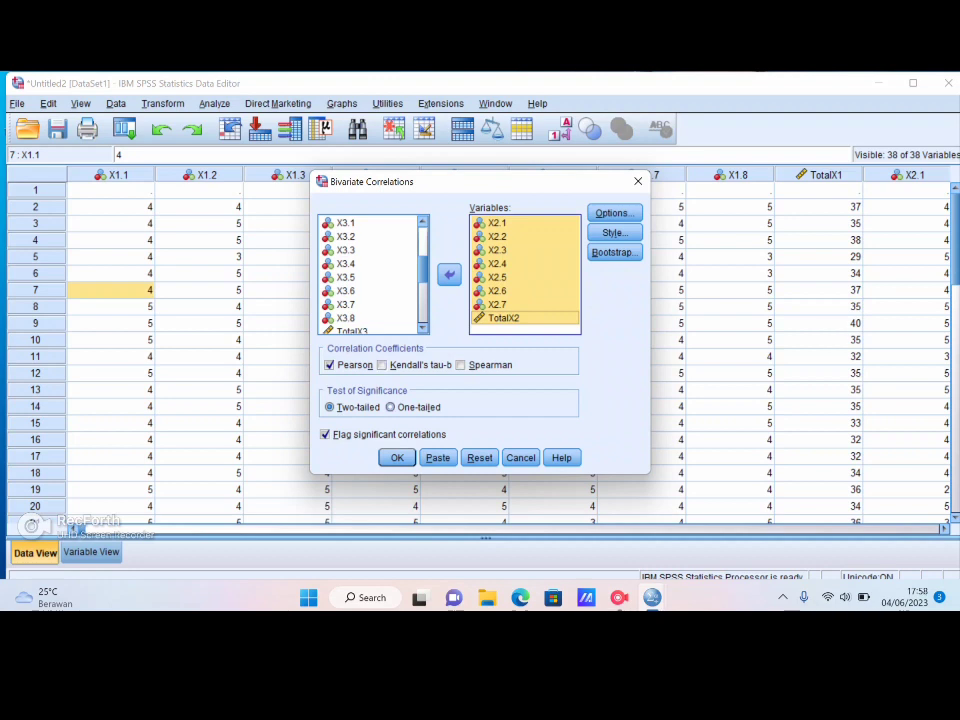
pyautogui.click(397, 458)
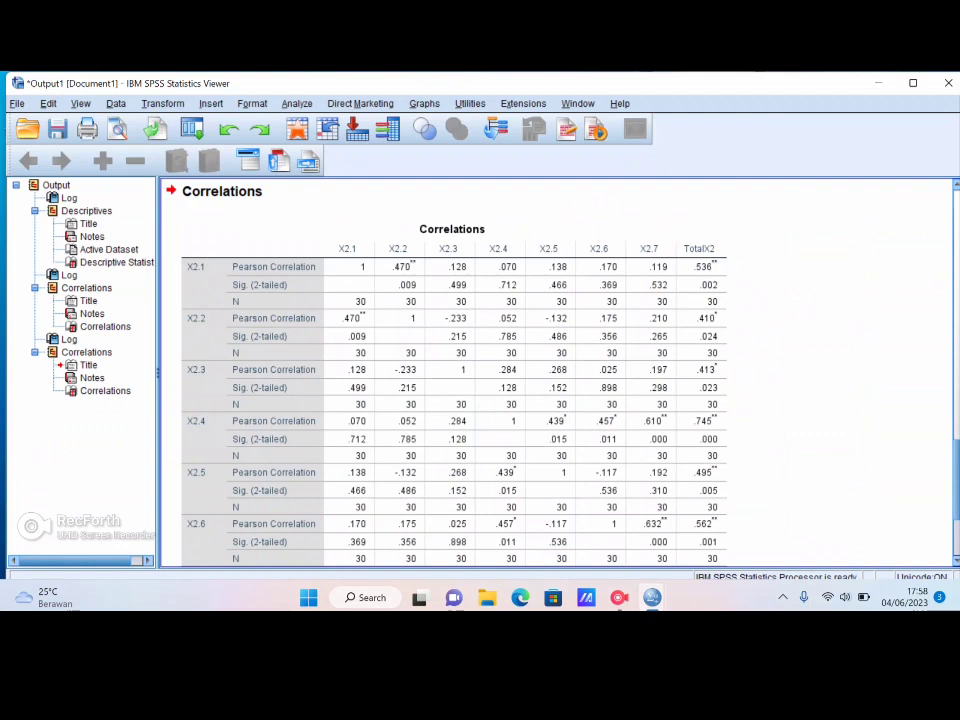
pyautogui.scroll(-5, 557, 370)
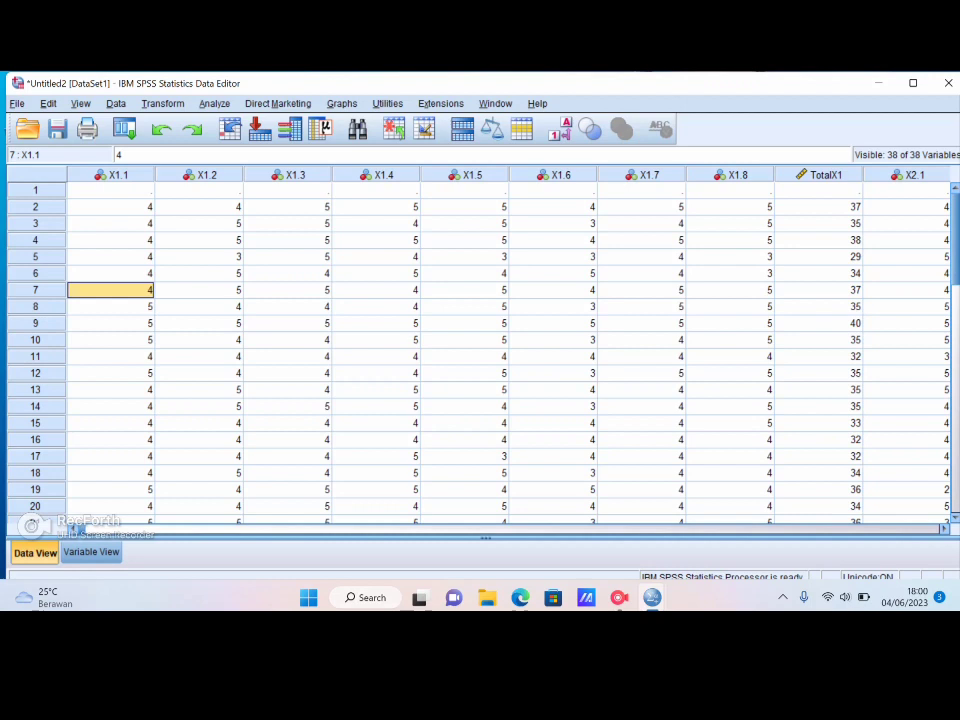
# Set up a Reliability Analysis with the Alpha model and X1.1 through X1.8 as items, leaving out TotalX1
pyautogui.click(214, 104)
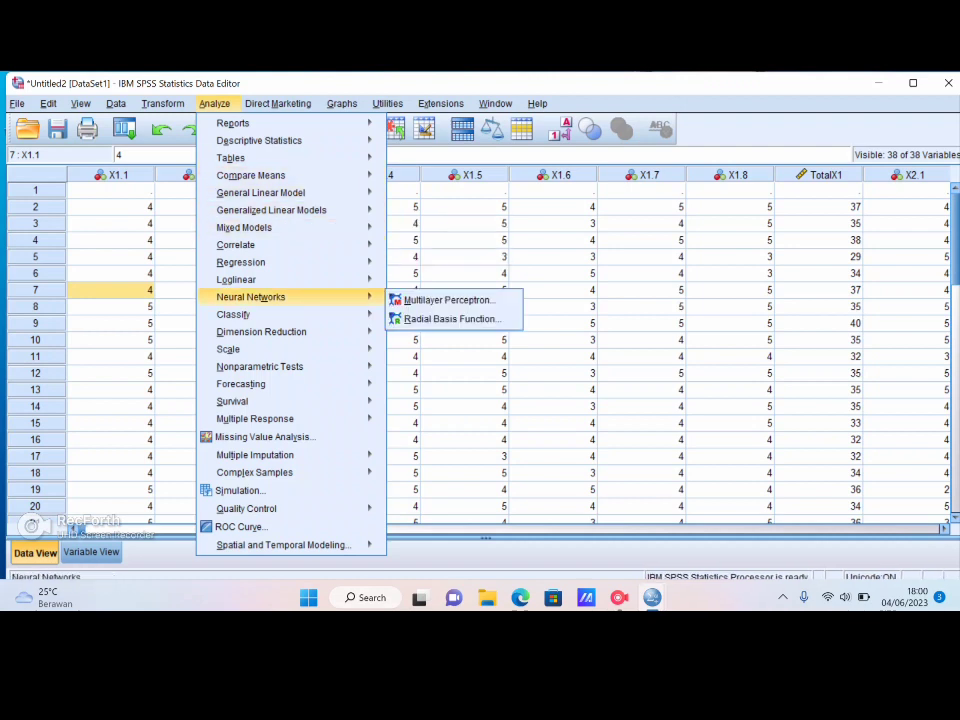
pyautogui.moveTo(228, 349)
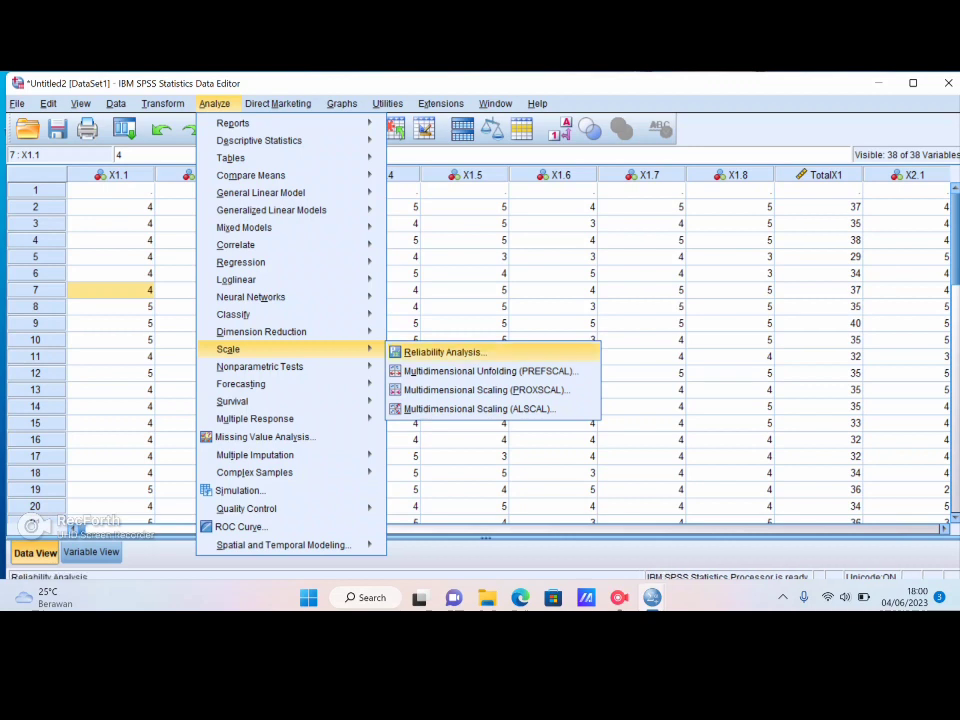
pyautogui.click(445, 352)
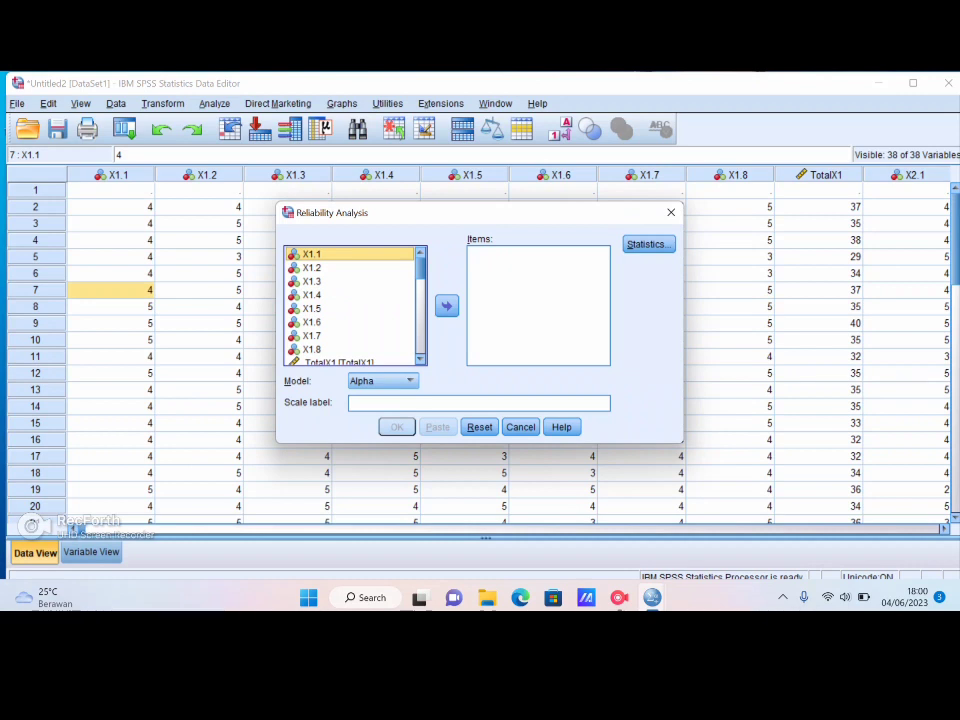
pyautogui.hotkey('shift', 'Down')
pyautogui.hotkey('shift', 'Down')
pyautogui.hotkey('shift', 'Down')
pyautogui.hotkey('shift', 'Down')
pyautogui.hotkey('shift', 'Down')
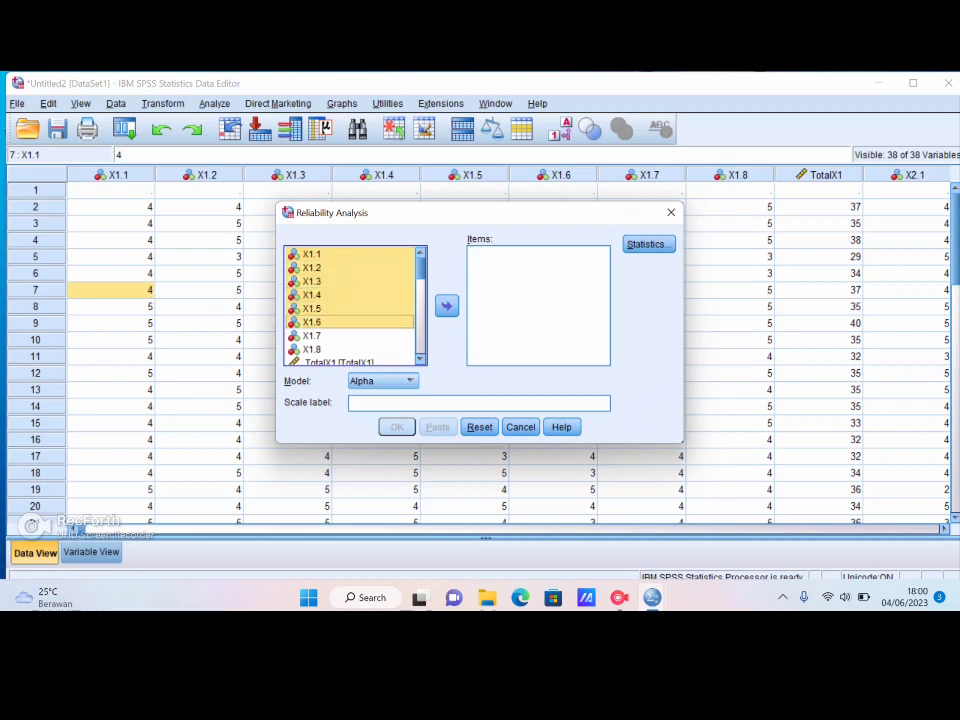
pyautogui.hotkey('shift', 'Down')
pyautogui.hotkey('shift', 'Down')
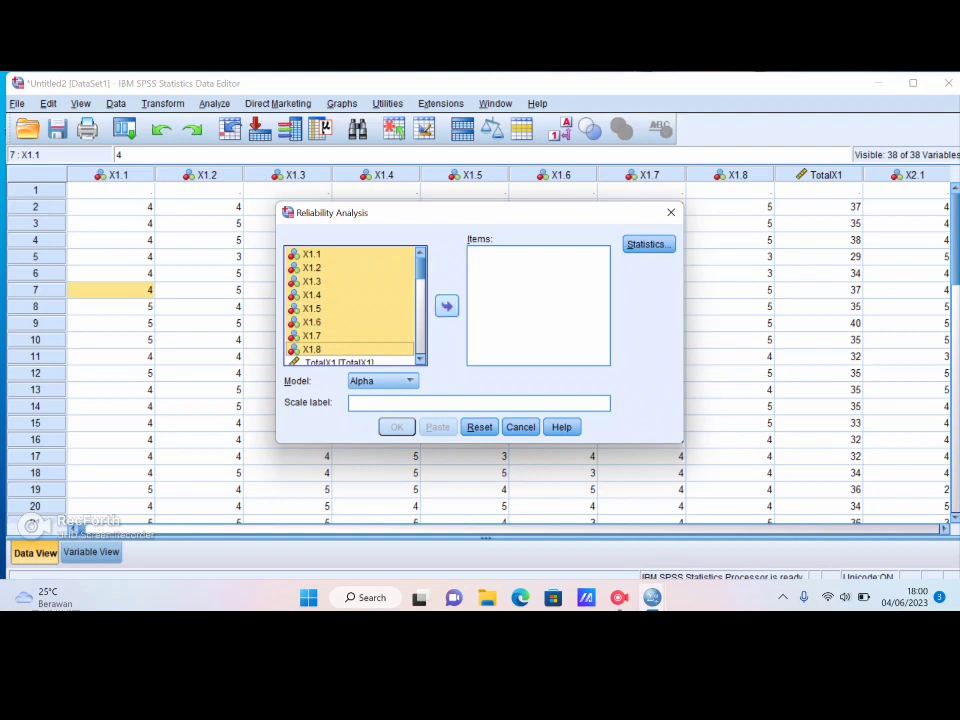
pyautogui.click(447, 306)
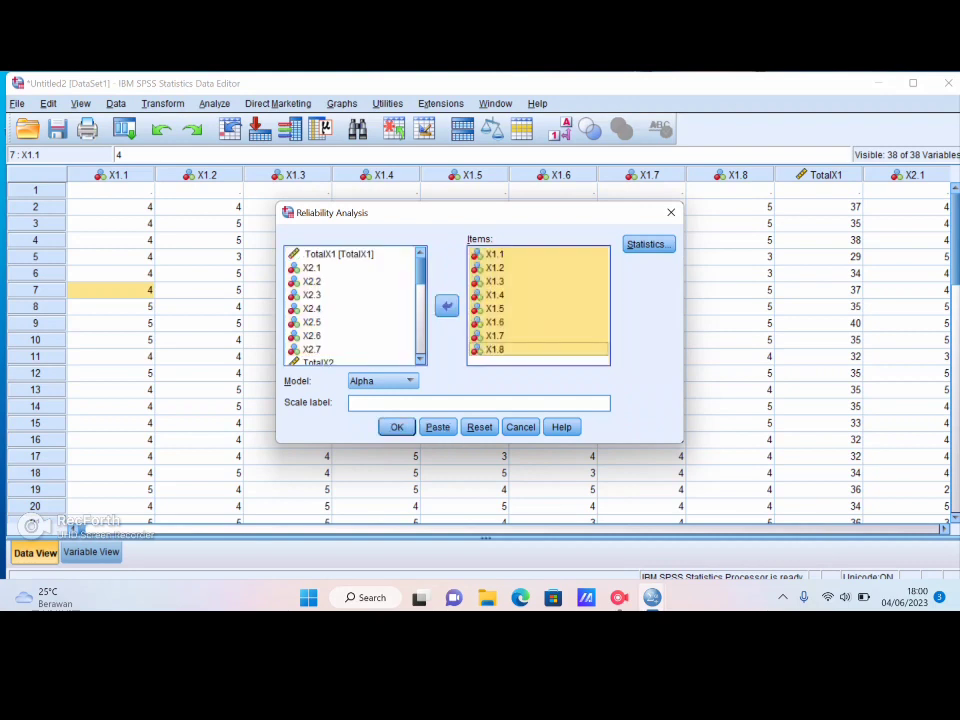
pyautogui.scroll(-2, 350, 306)
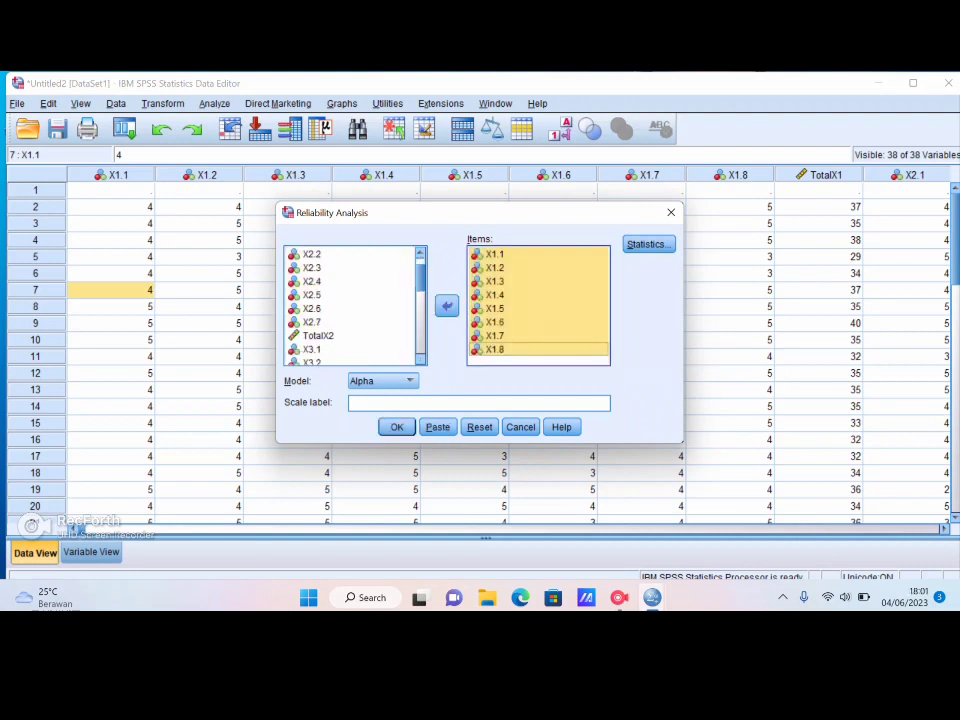
pyautogui.click(345, 254)
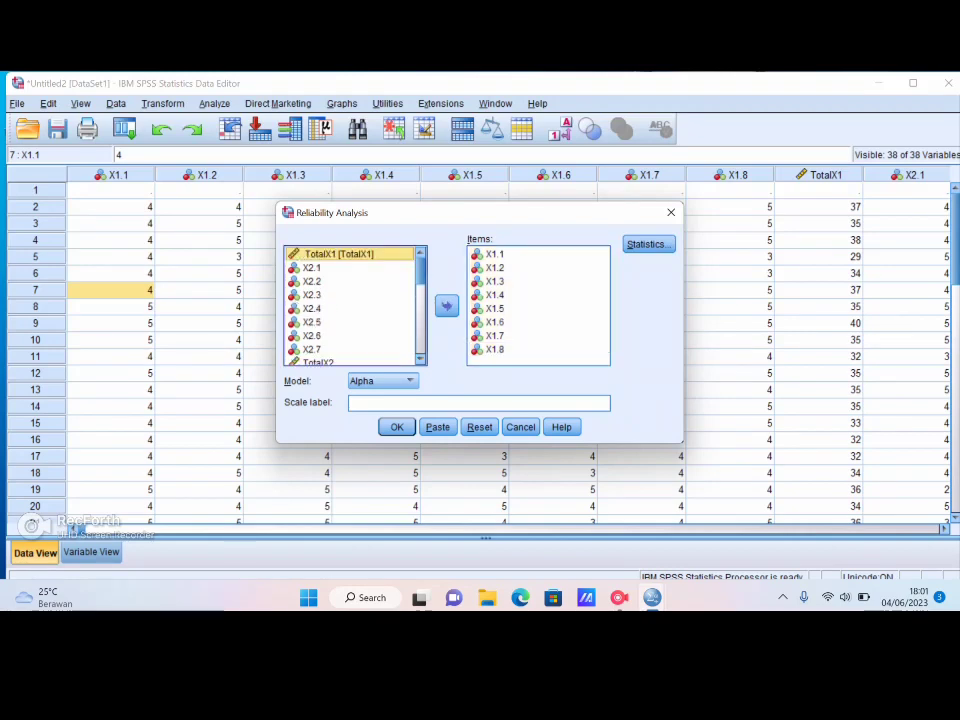
# Request descriptives for item and scale if item deleted, and run the reliability analysis of the X1 items
pyautogui.click(649, 244)
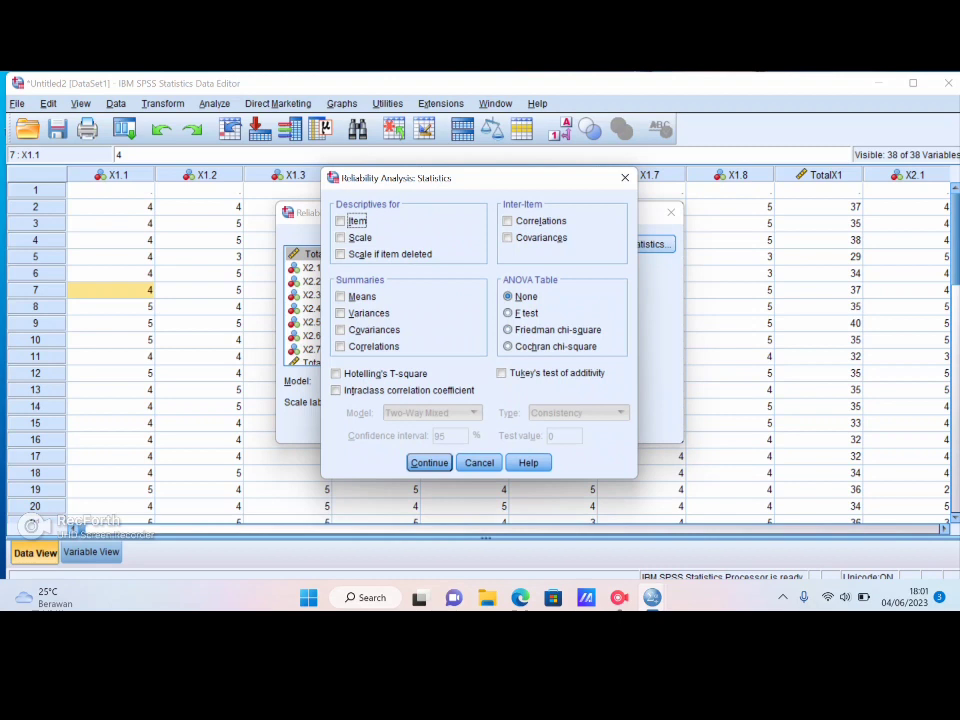
pyautogui.click(341, 221)
pyautogui.click(341, 254)
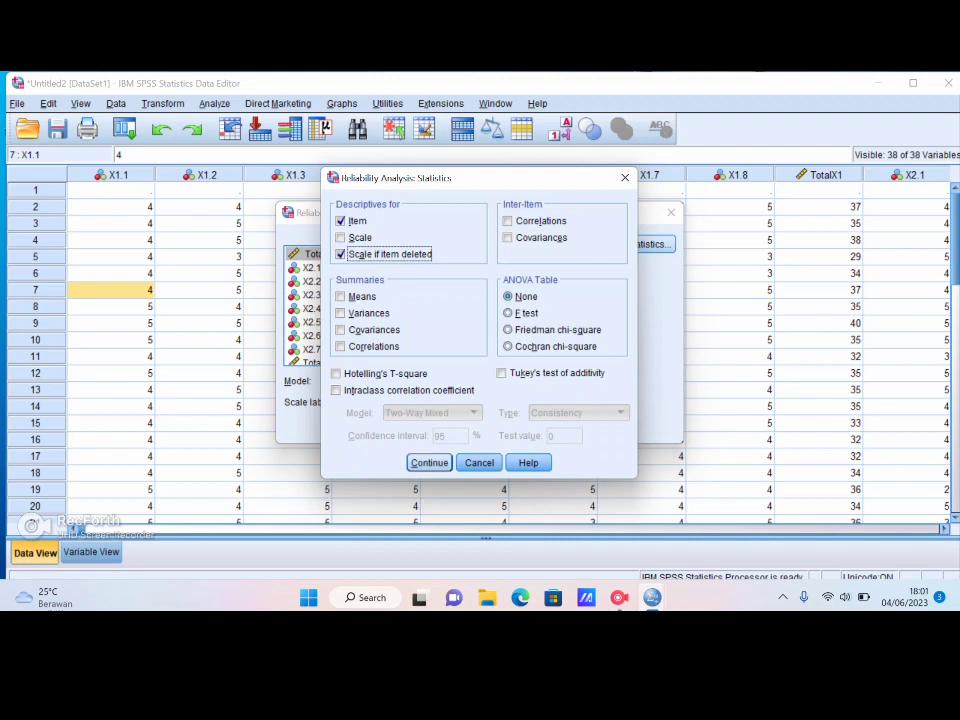
pyautogui.press('Return')
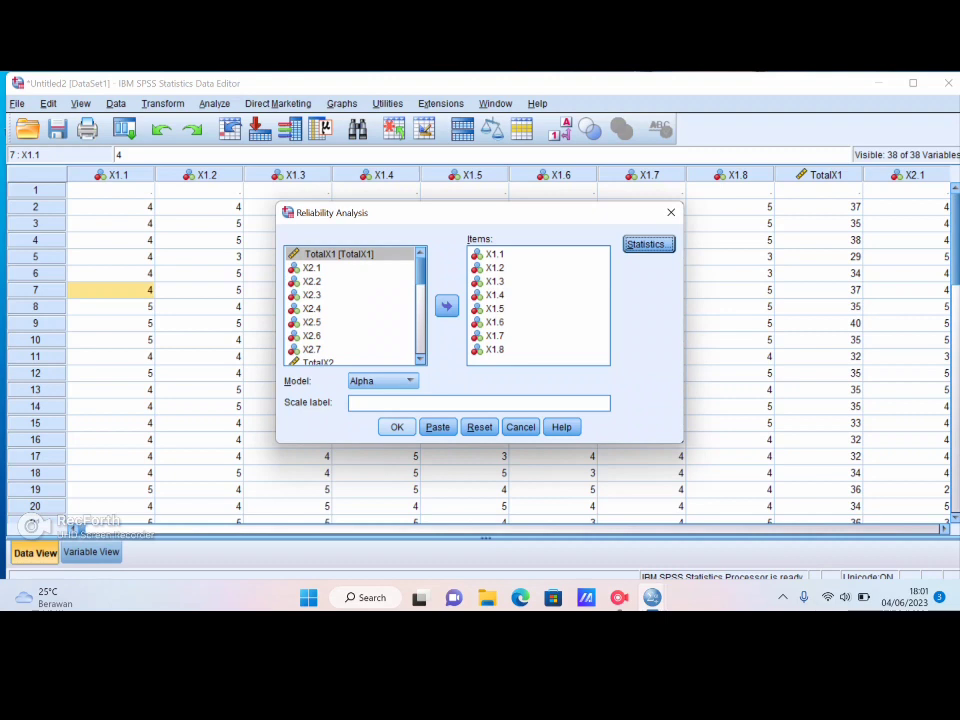
pyautogui.click(397, 427)
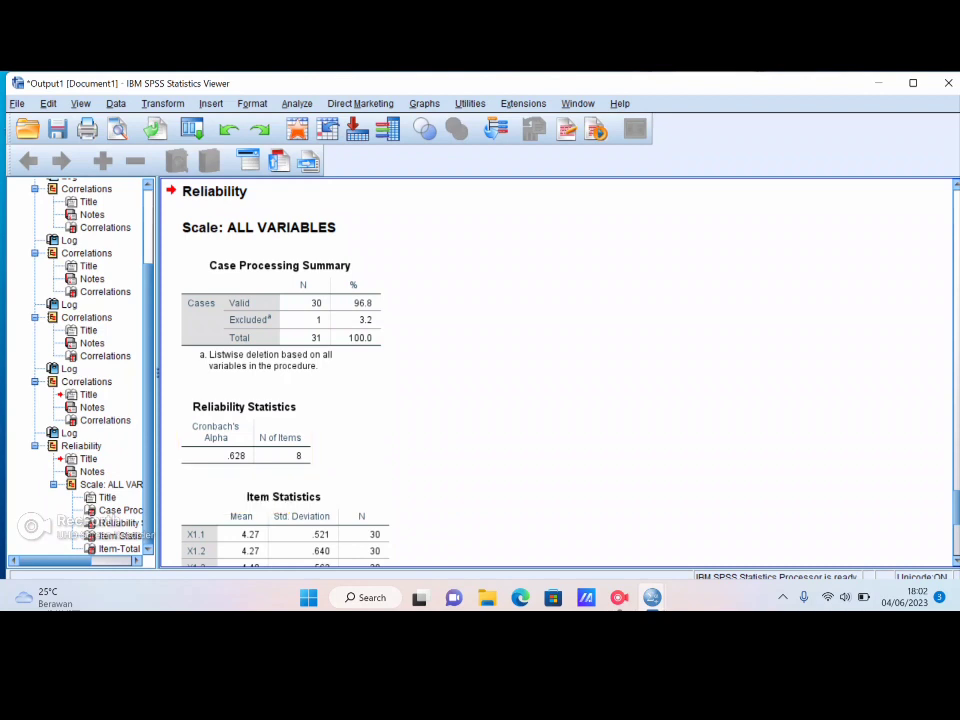
# Return to the dataset, reopen the Reliability Analysis setup and remove X1.1 through X1.8 from its items
pyautogui.click(879, 83)
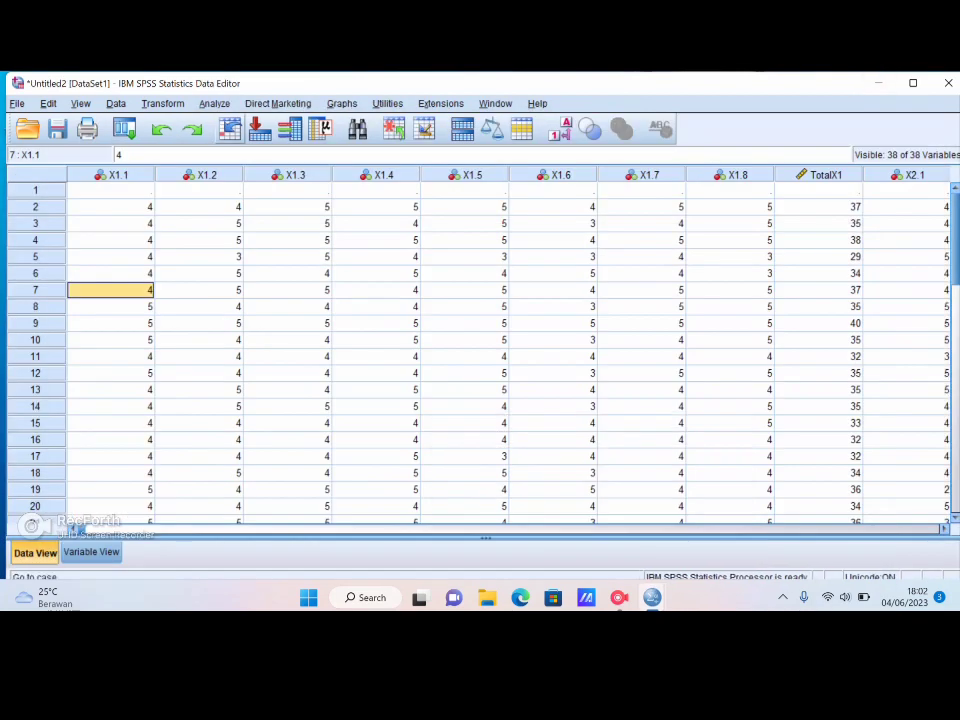
pyautogui.click(214, 104)
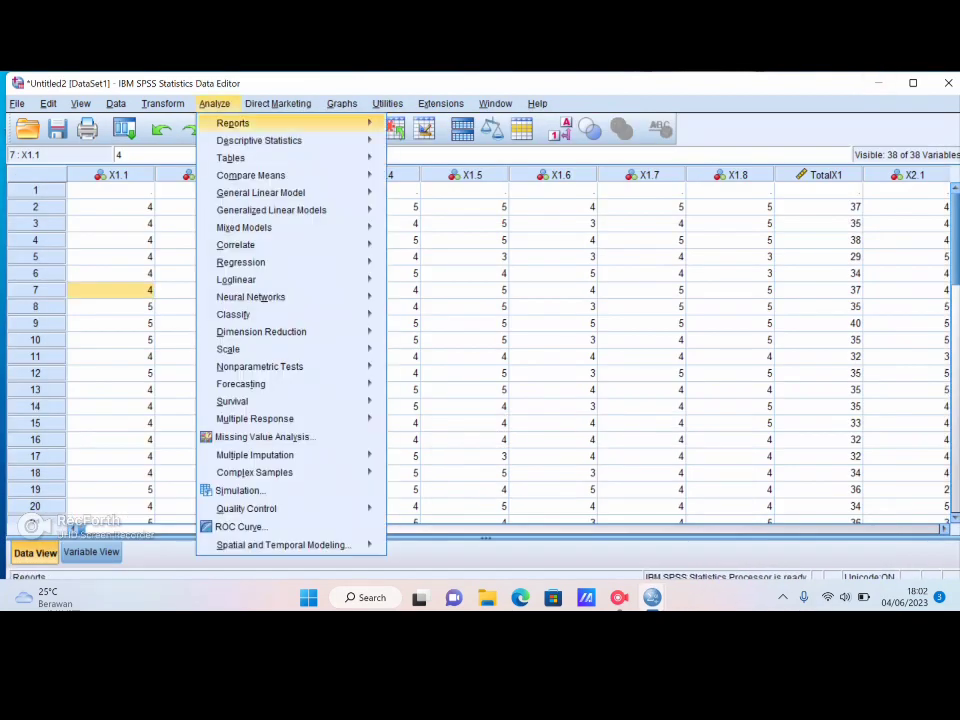
pyautogui.moveTo(250, 297)
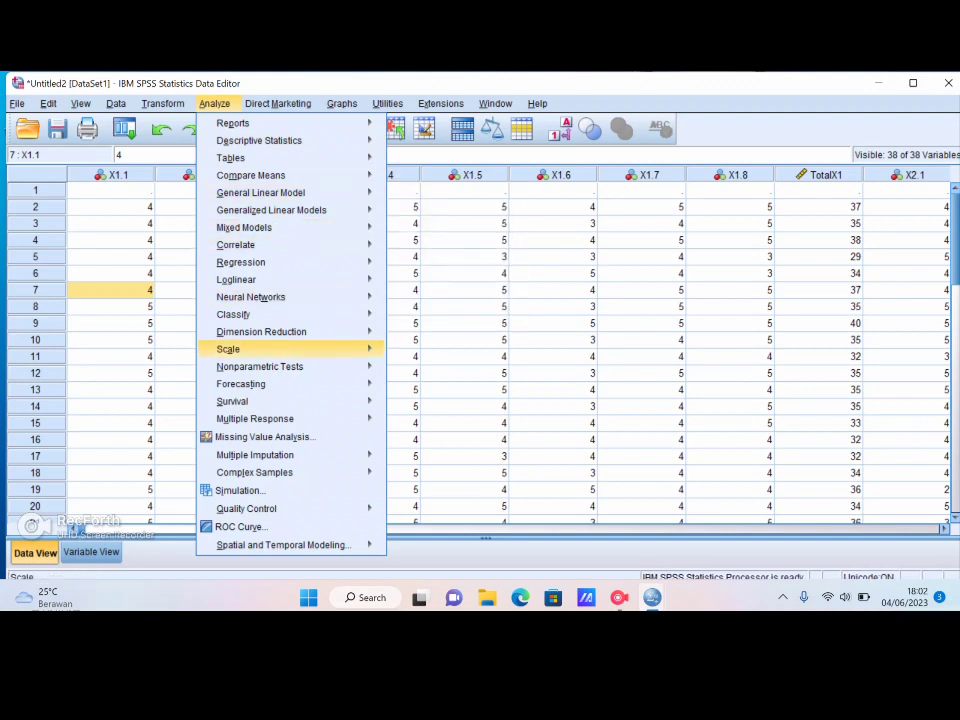
pyautogui.moveTo(245, 349)
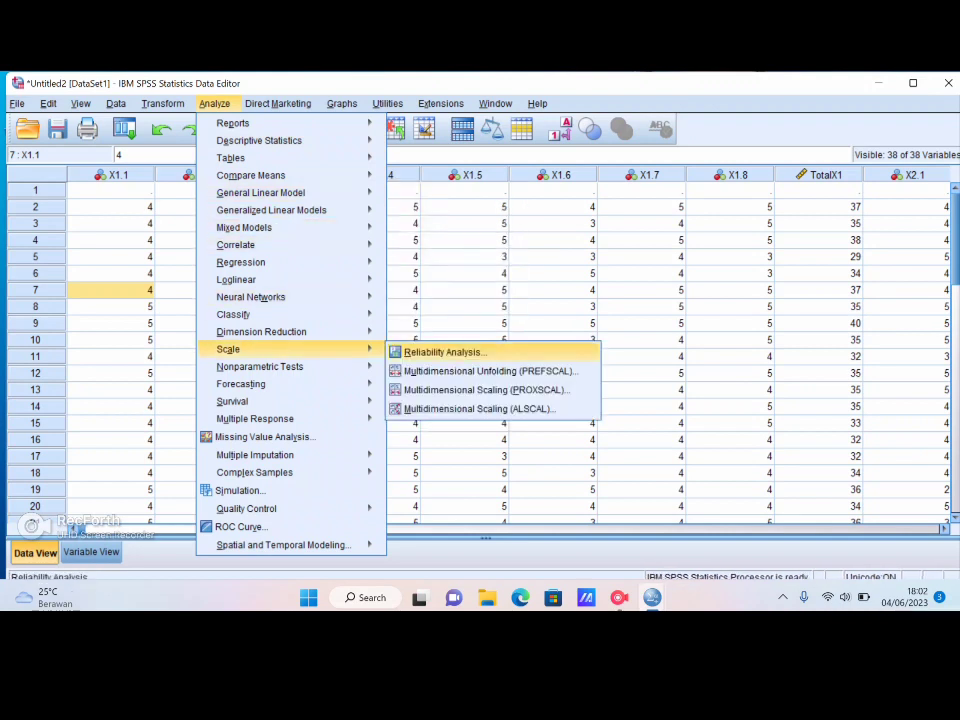
pyautogui.click(443, 352)
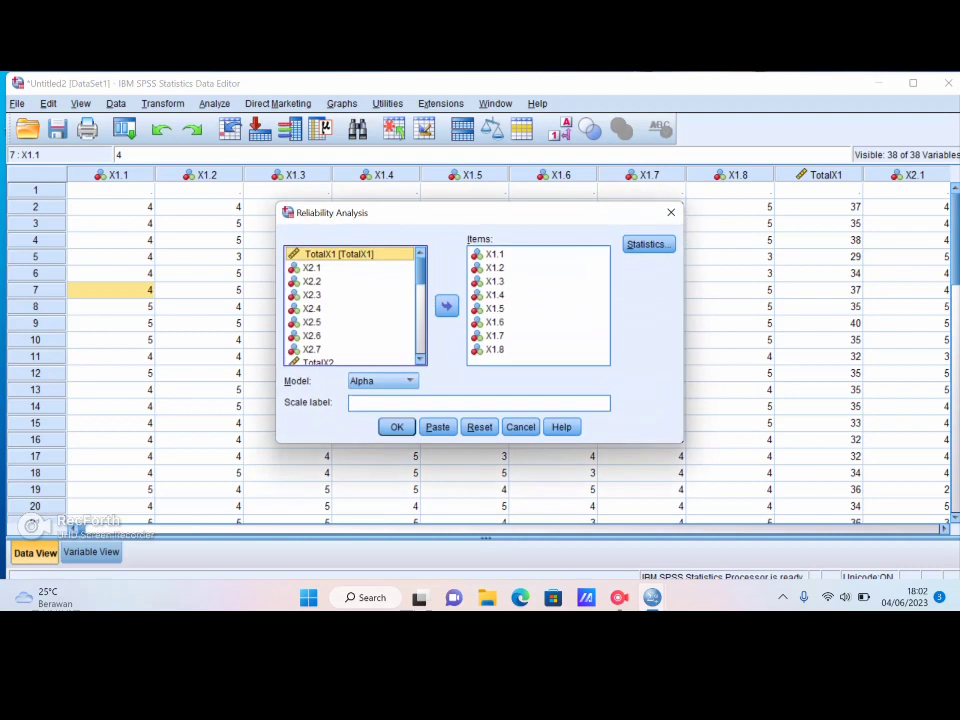
pyautogui.click(495, 254)
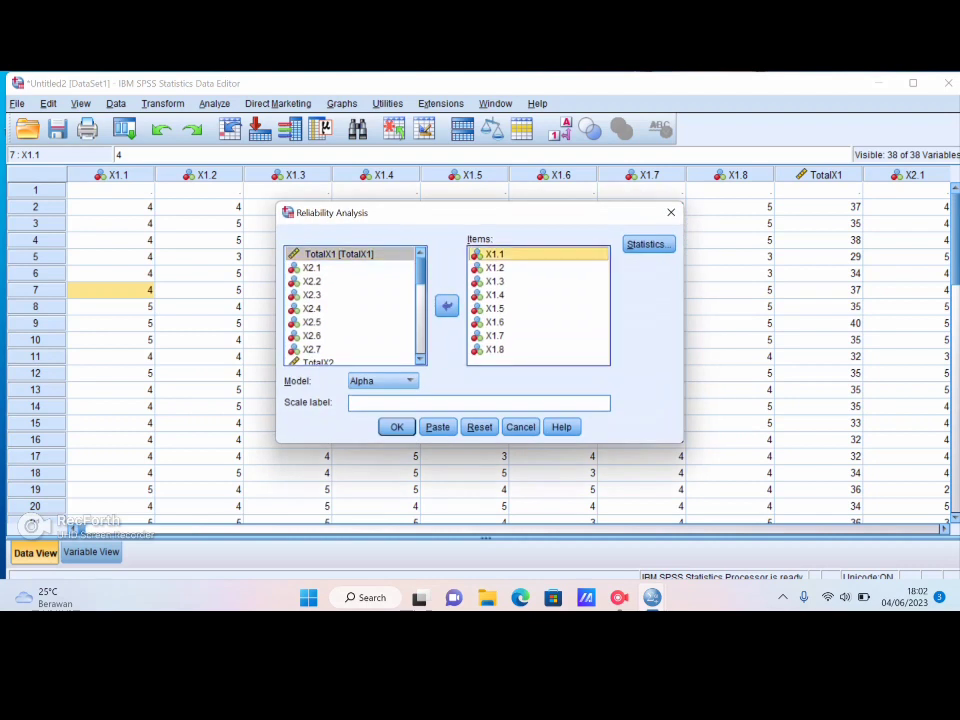
pyautogui.hotkey('ctrl', 'a')
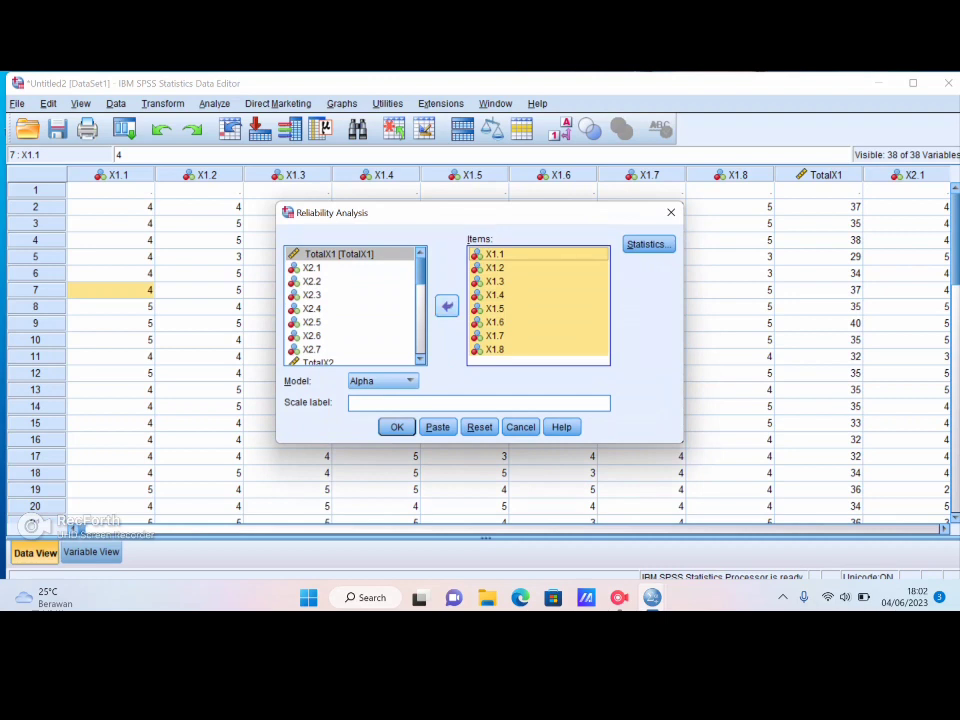
pyautogui.click(446, 306)
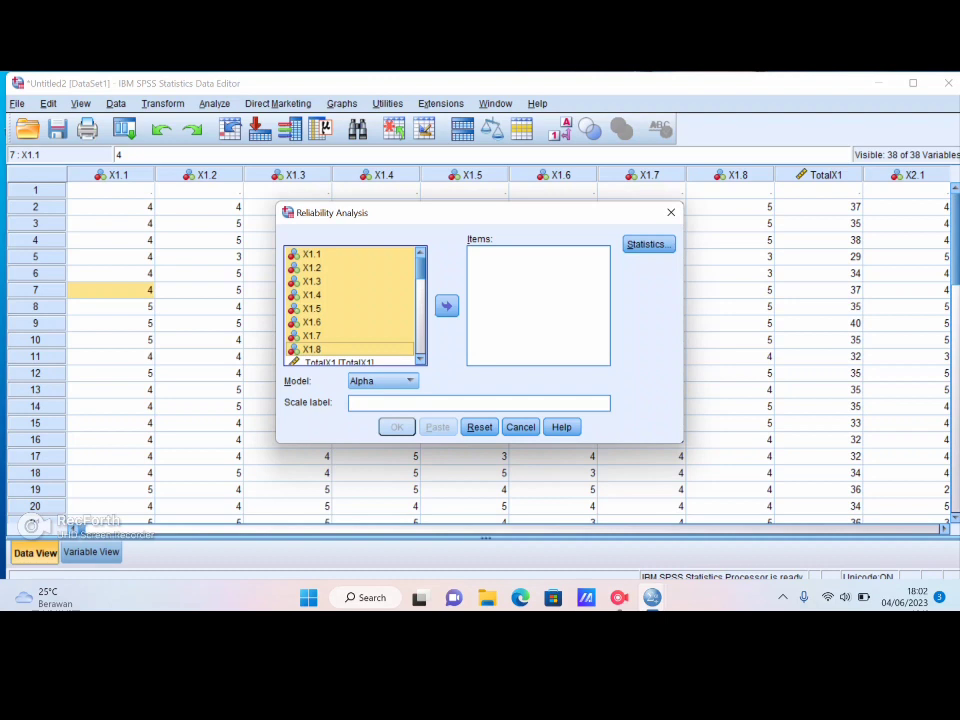
# Add X2.1 through X2.7 as items, leaving out TotalX2, and run the reliability analysis with the Alpha model
pyautogui.click(313, 349)
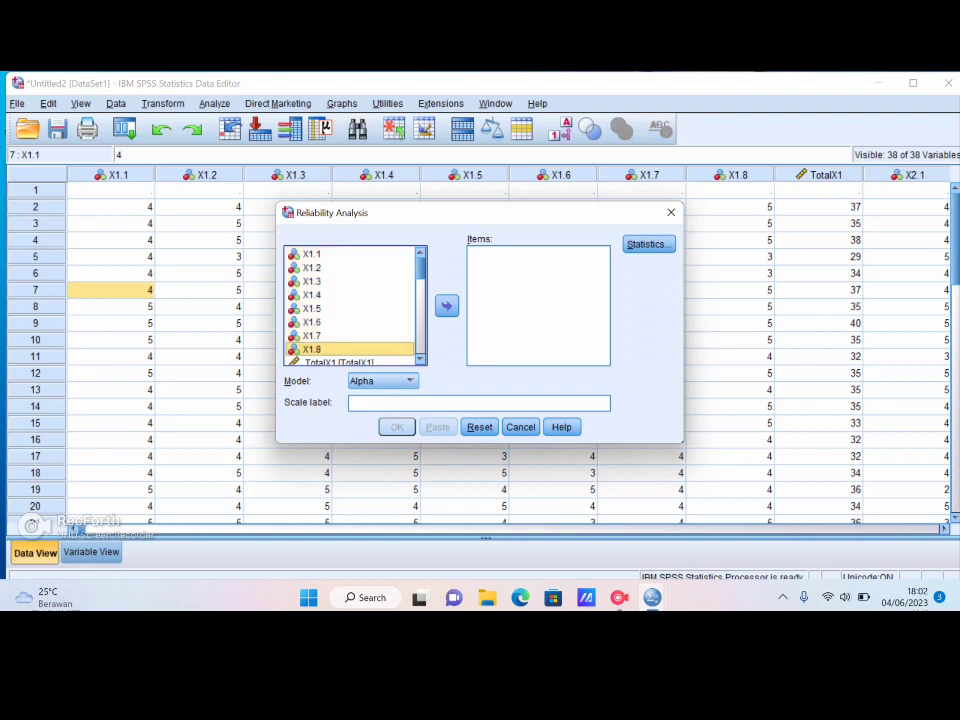
pyautogui.scroll(-2, 350, 305)
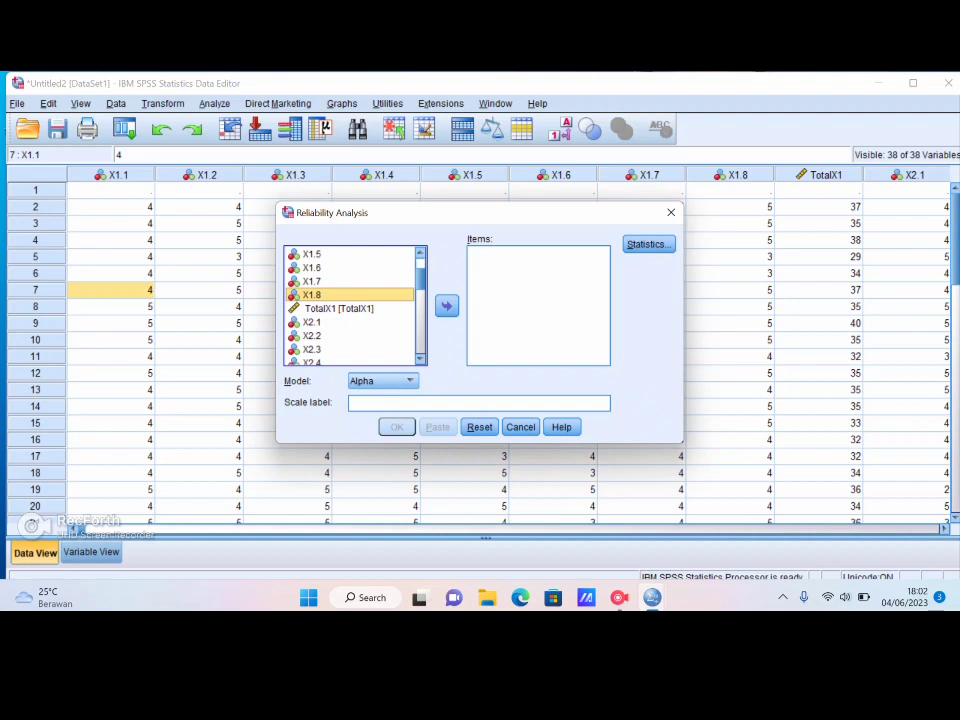
pyautogui.click(313, 322)
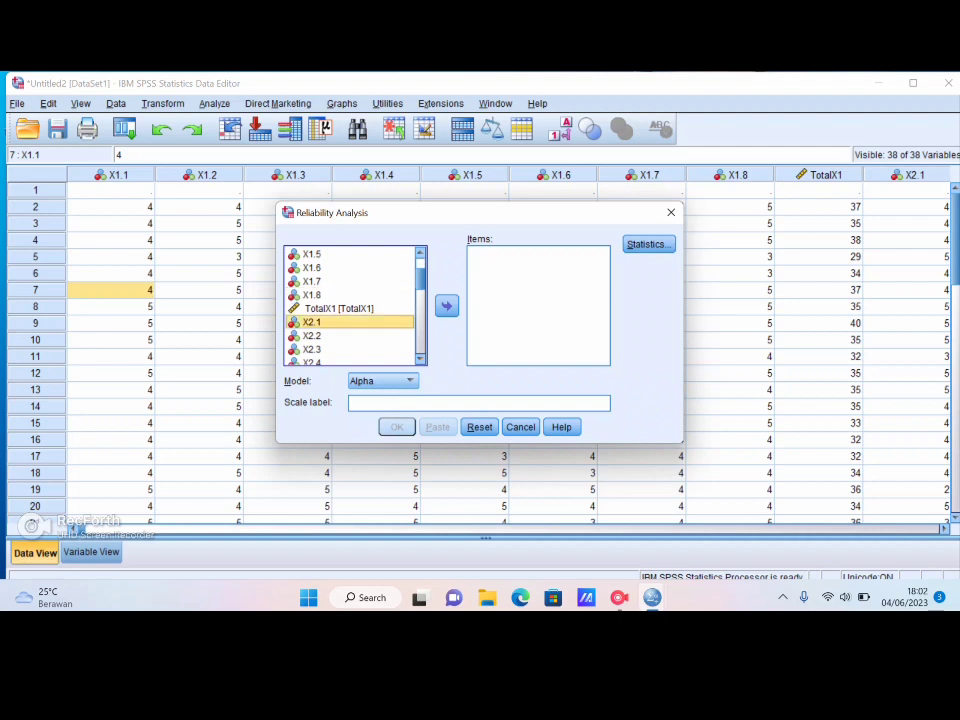
pyautogui.hotkey('shift', 'Down')
pyautogui.hotkey('shift', 'Down')
pyautogui.hotkey('shift', 'Down')
pyautogui.hotkey('shift', 'Down')
pyautogui.hotkey('shift', 'Down')
pyautogui.hotkey('shift', 'Down')
pyautogui.hotkey('shift', 'Down')
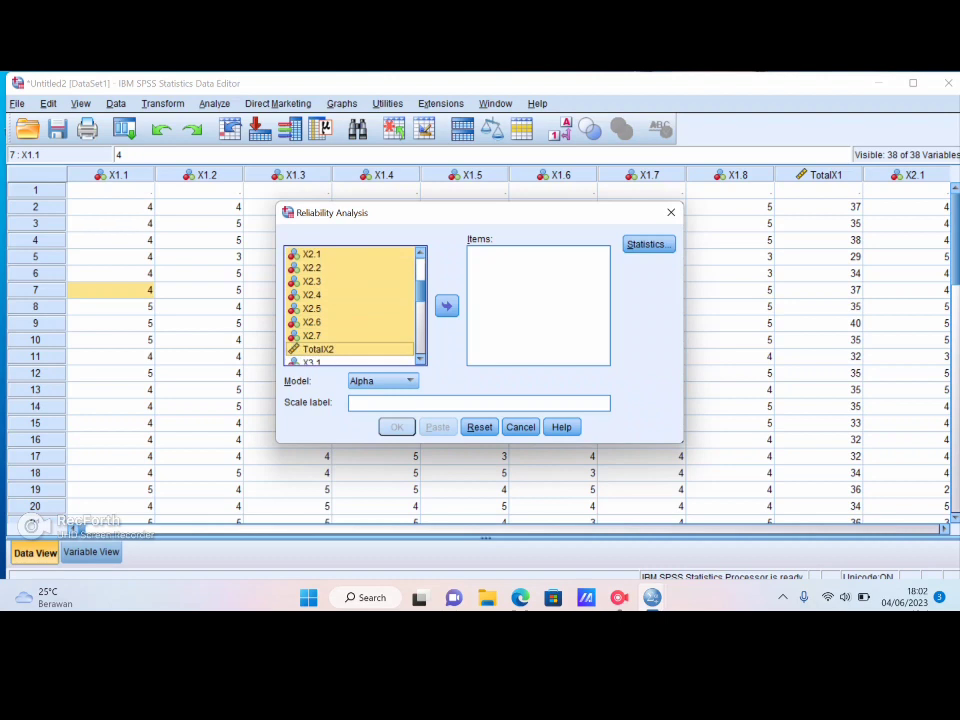
pyautogui.hotkey('shift', 'Up')
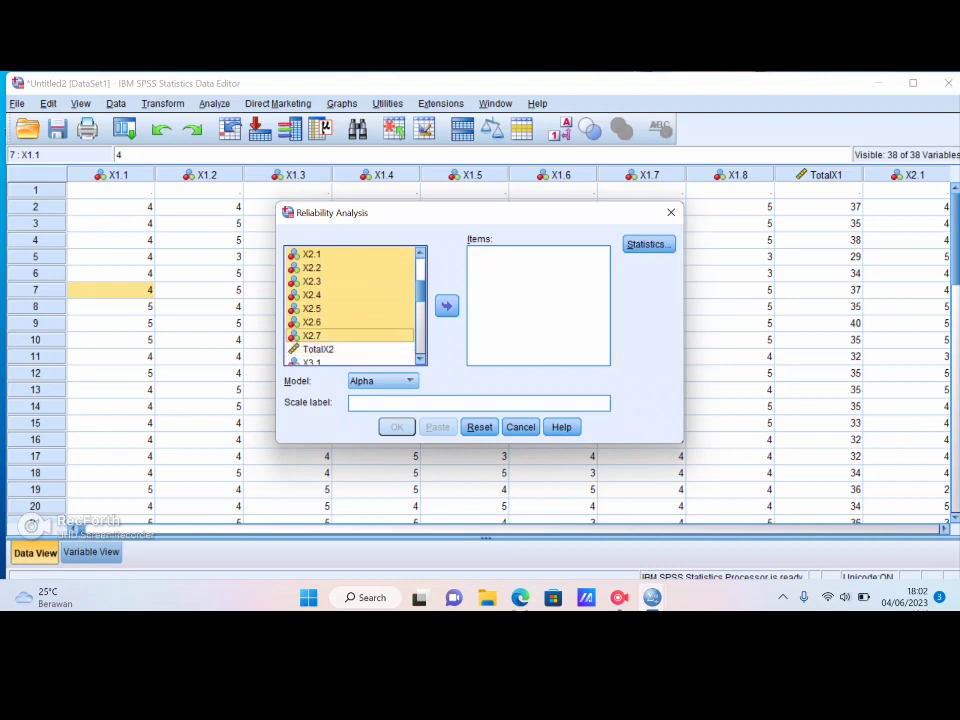
pyautogui.click(447, 306)
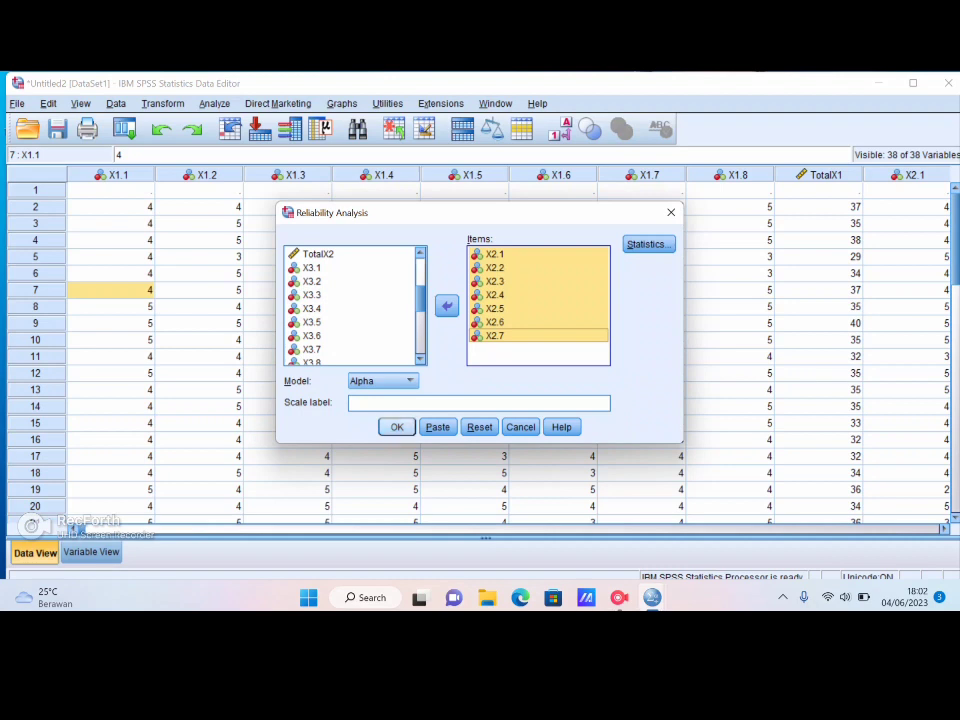
pyautogui.click(396, 427)
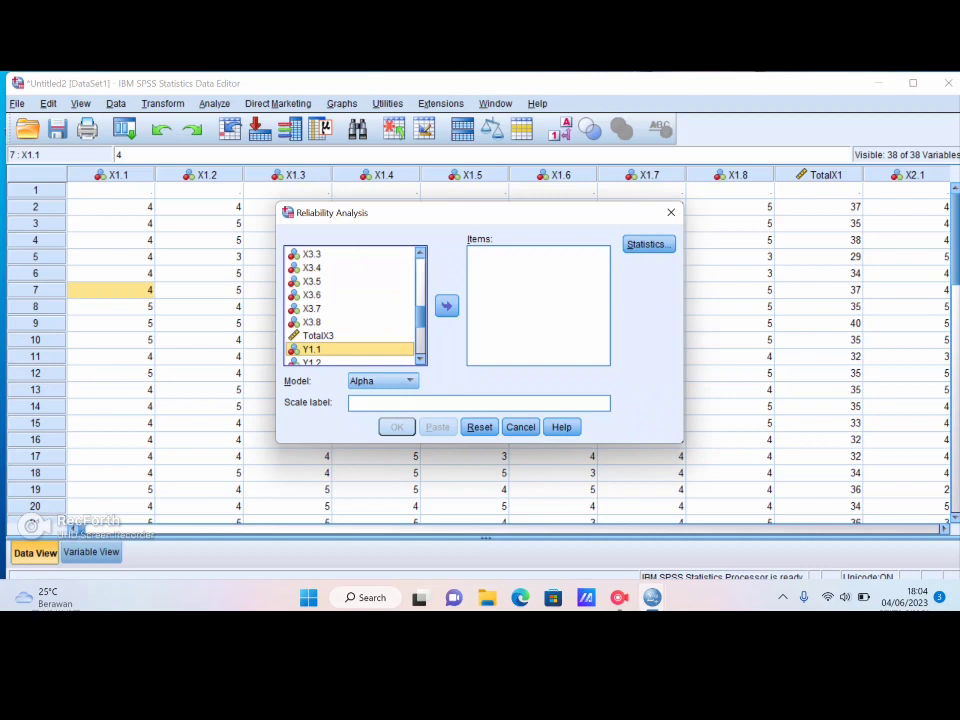
# Add Y1.1 through Y1.11 as the reliability items, leaving out totally, and run the analysis with the Alpha model
pyautogui.hotkey('shift', 'Down')
pyautogui.hotkey('shift', 'Down')
pyautogui.hotkey('shift', 'Down')
pyautogui.hotkey('shift', 'Down')
pyautogui.hotkey('shift', 'Down')
pyautogui.hotkey('shift', 'Down')
pyautogui.hotkey('shift', 'Down')
pyautogui.hotkey('shift', 'Down')
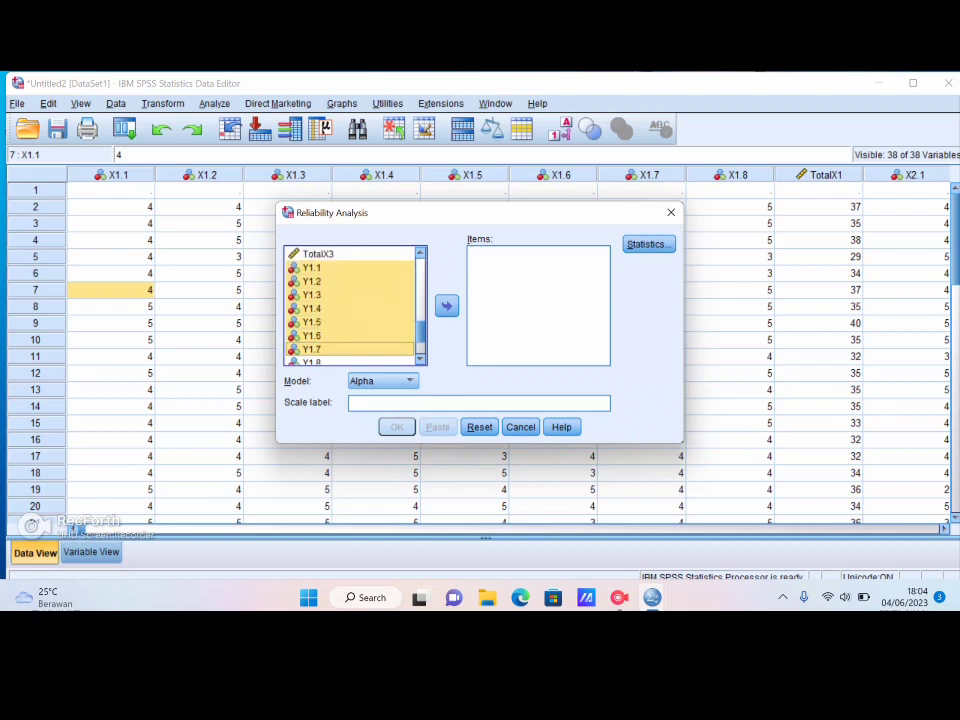
pyautogui.hotkey('shift', 'Down')
pyautogui.hotkey('shift', 'Down')
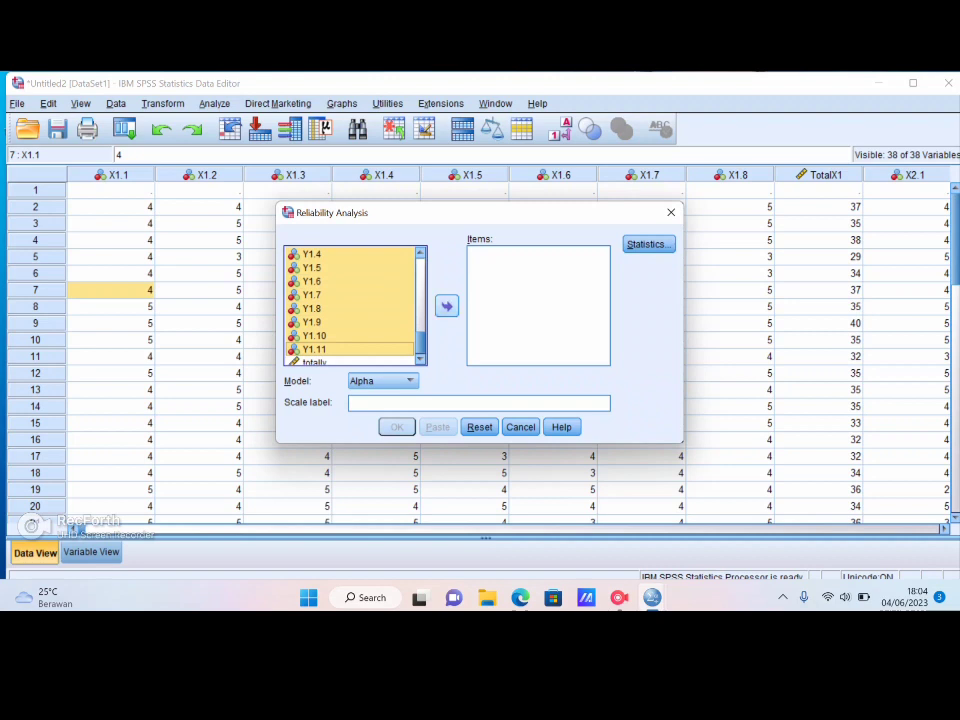
pyautogui.click(447, 306)
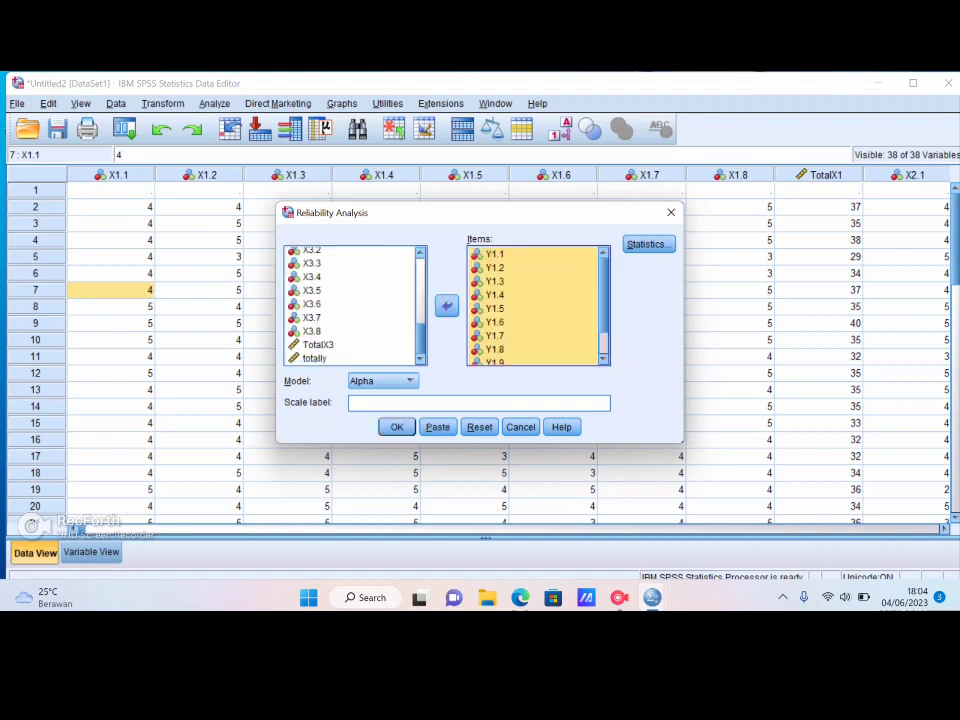
pyautogui.click(603, 359)
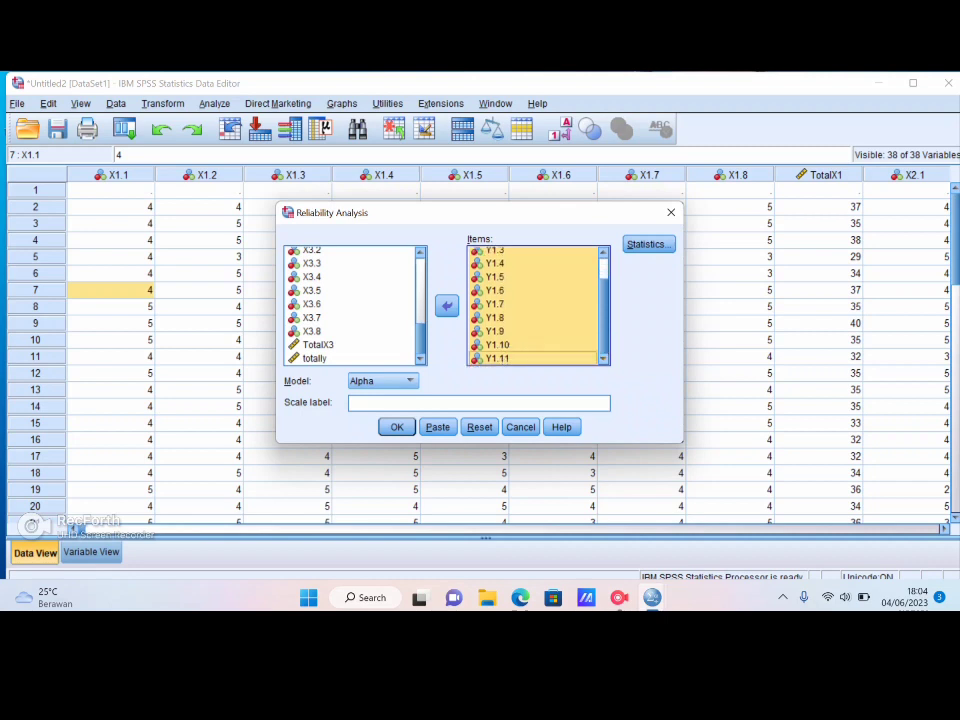
pyautogui.press('Return')
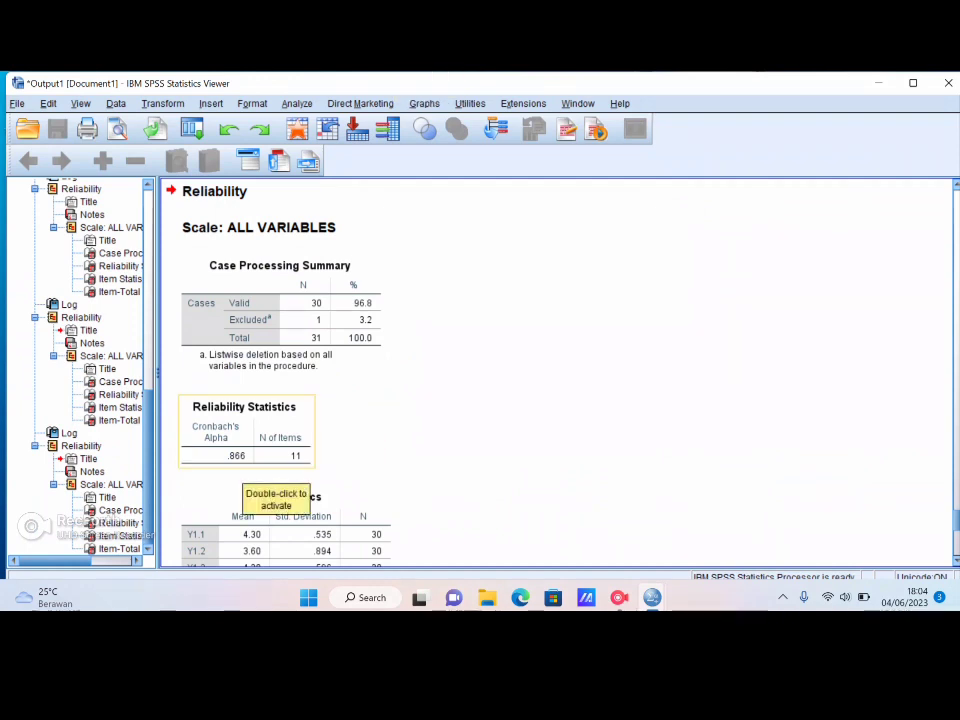
# Return to the dataset and start a Linear Regression with totally as the dependent variable
pyautogui.hotkey('alt', 'Tab')
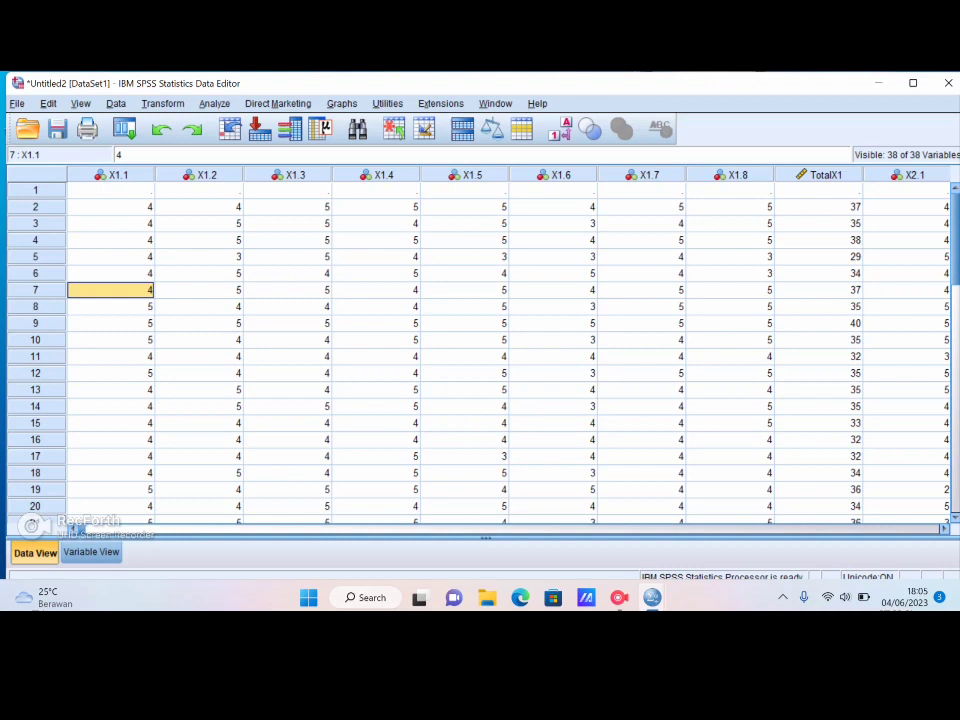
pyautogui.click(215, 104)
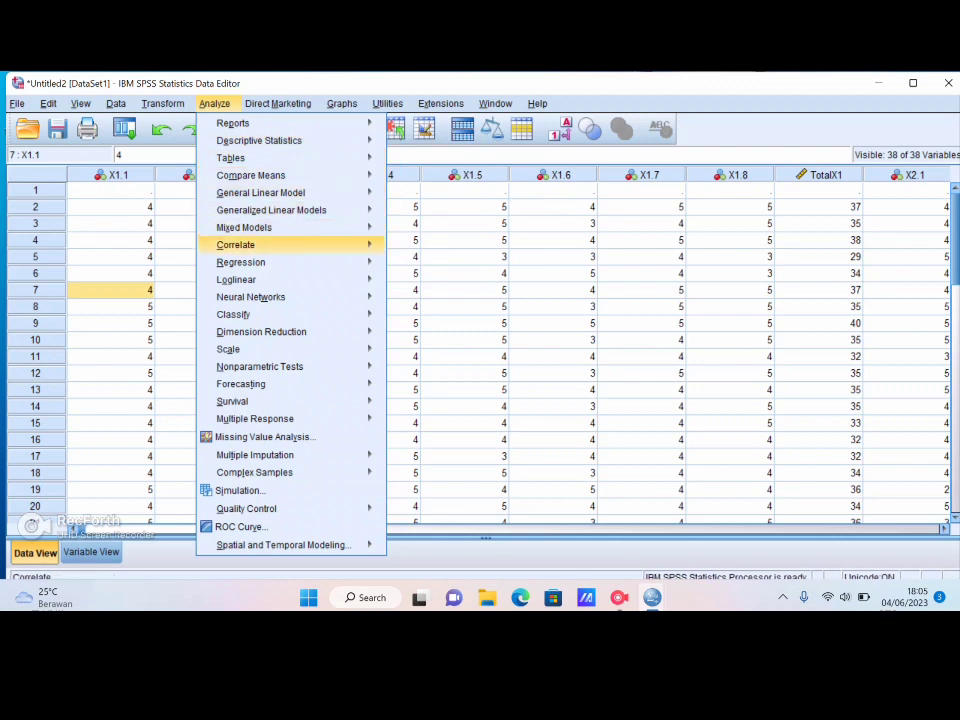
pyautogui.moveTo(241, 262)
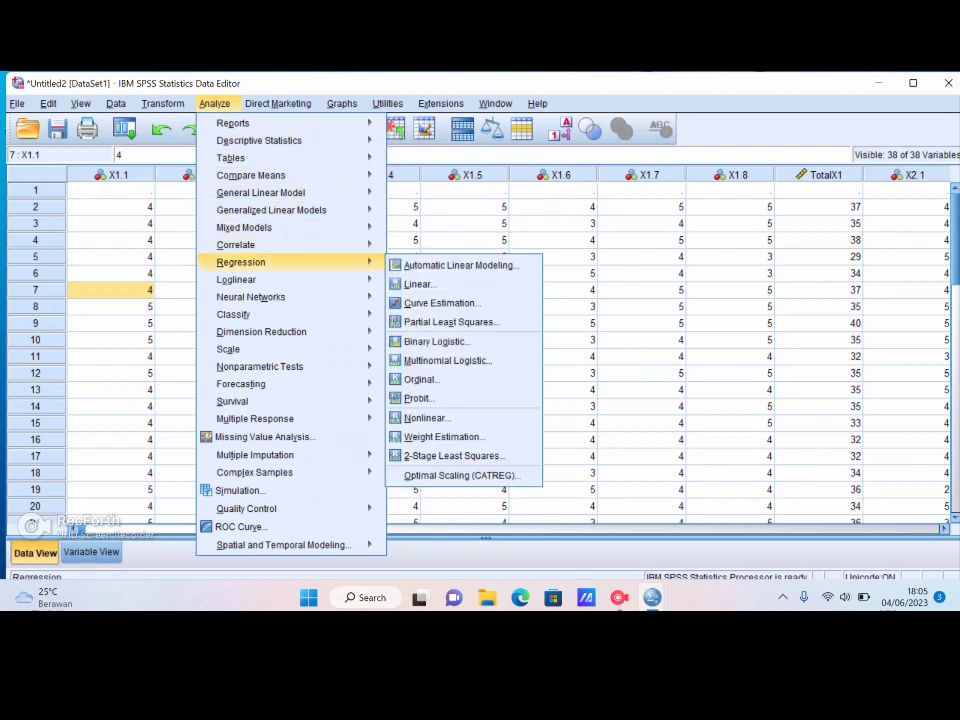
pyautogui.click(418, 284)
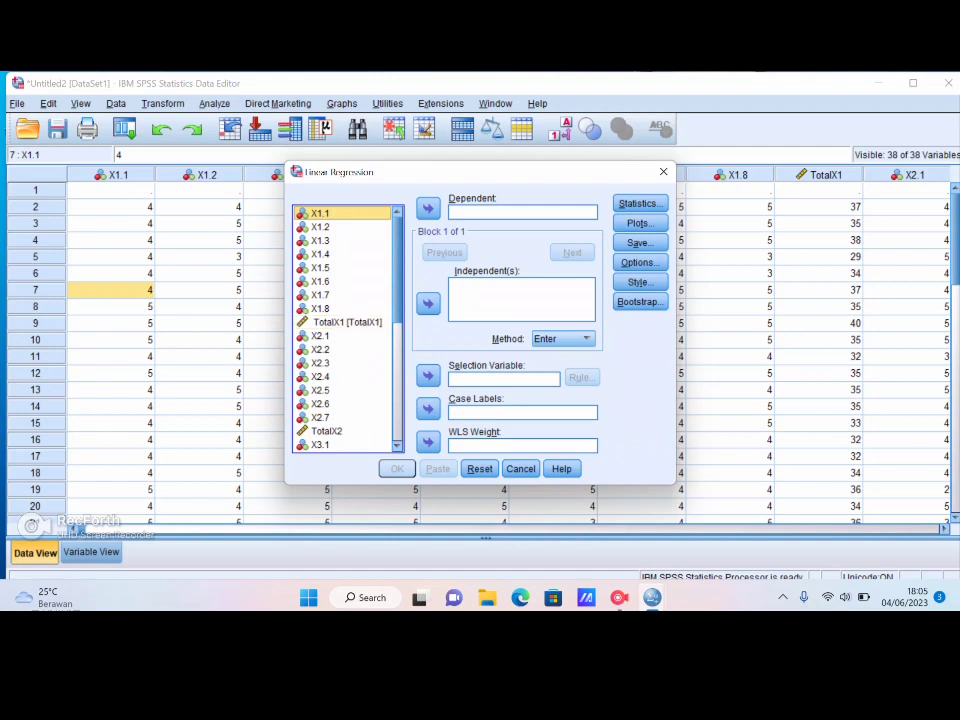
pyautogui.scroll(-7, 345, 322)
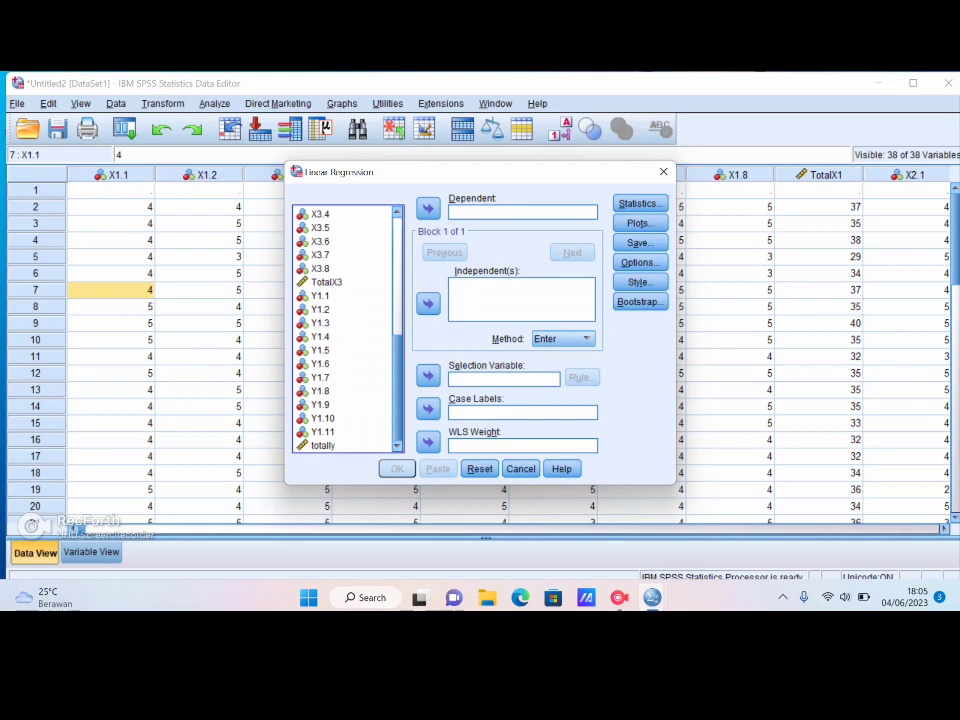
pyautogui.click(324, 446)
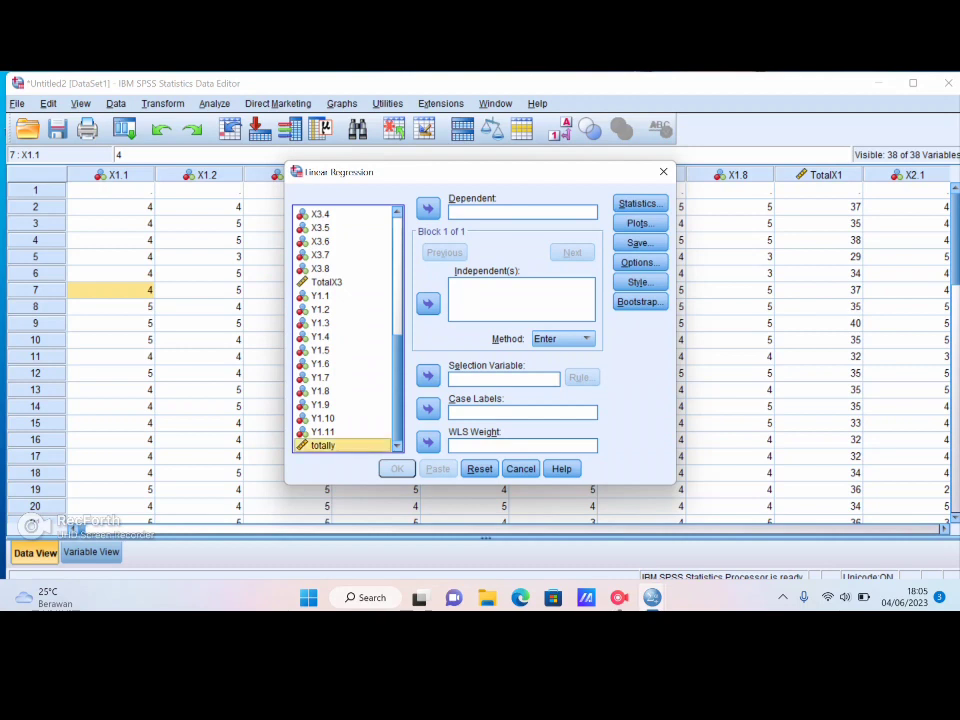
pyautogui.click(428, 208)
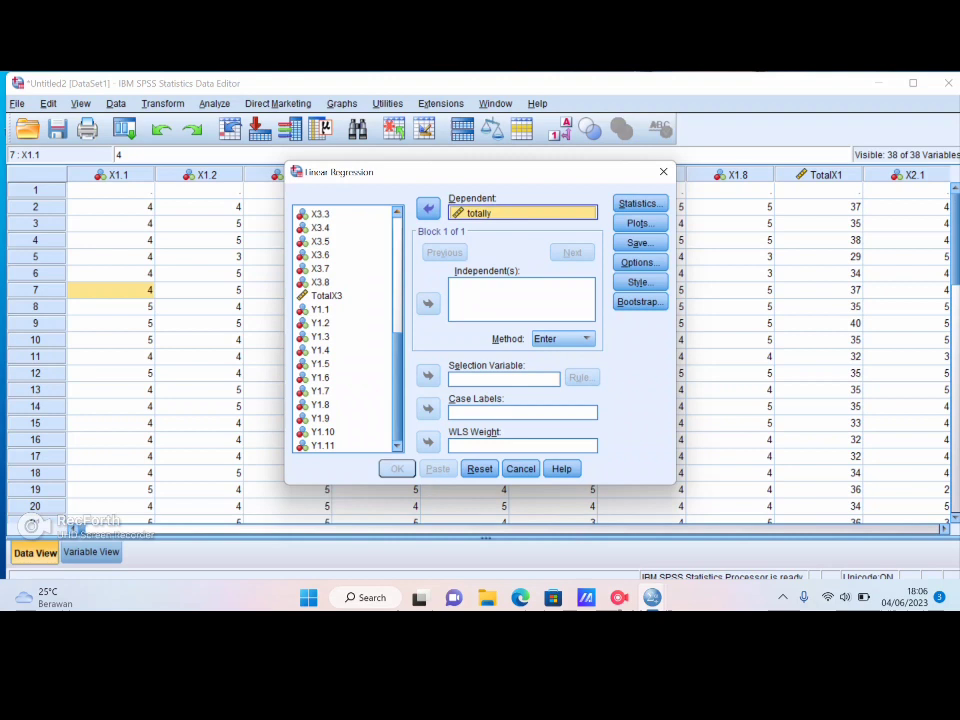
# Add TotalX1, TotalX2 and TotalX3 as the independent variables of the linear regression
pyautogui.scroll(6, 345, 330)
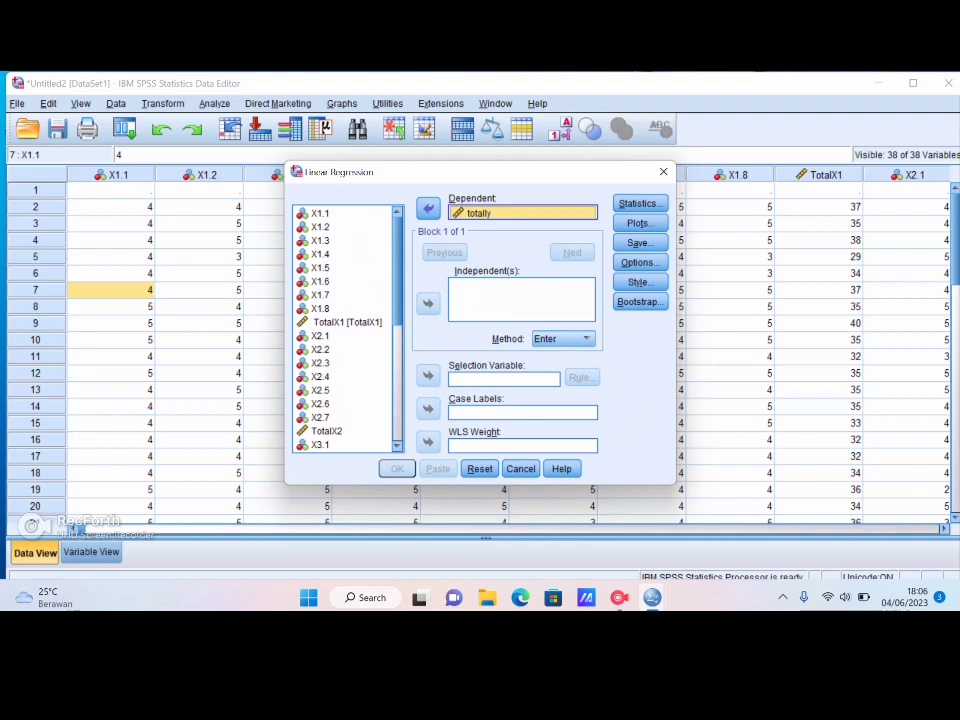
pyautogui.click(347, 322)
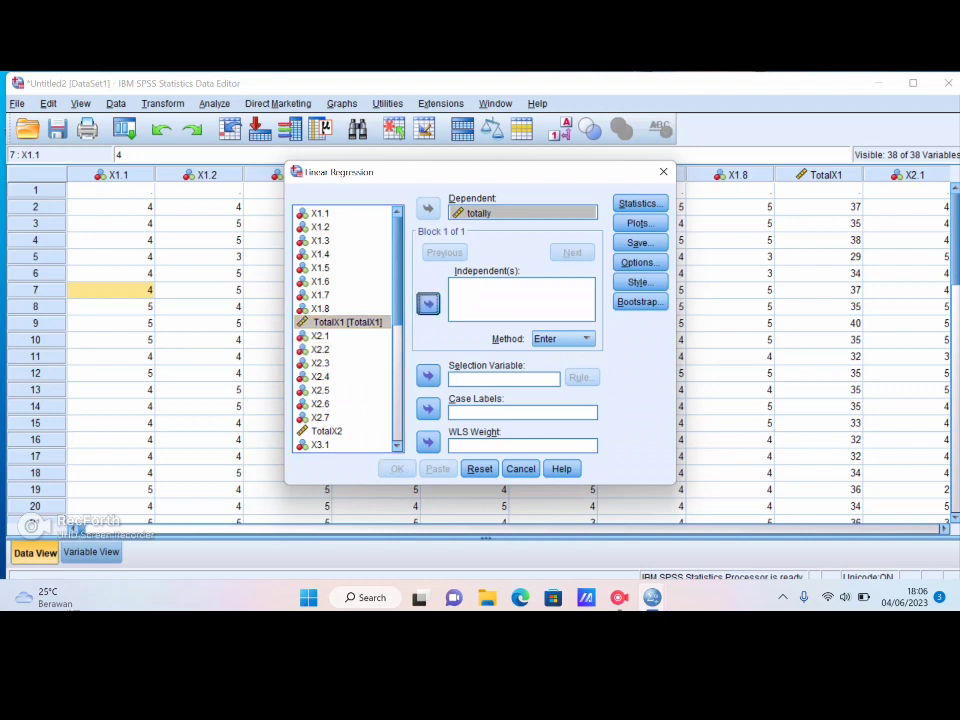
pyautogui.click(428, 303)
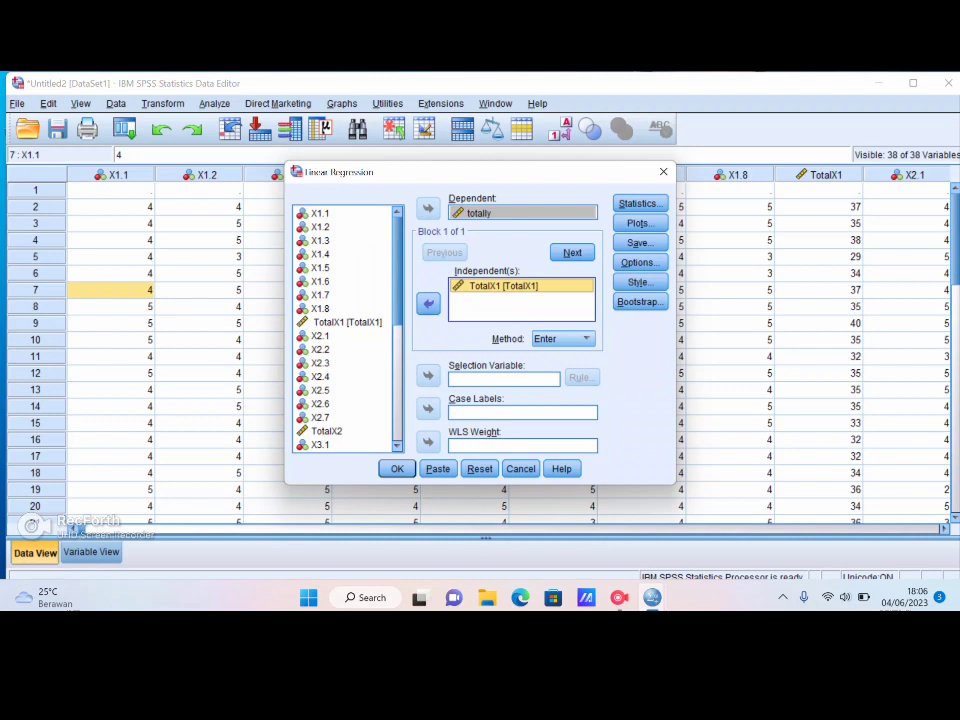
pyautogui.click(326, 430)
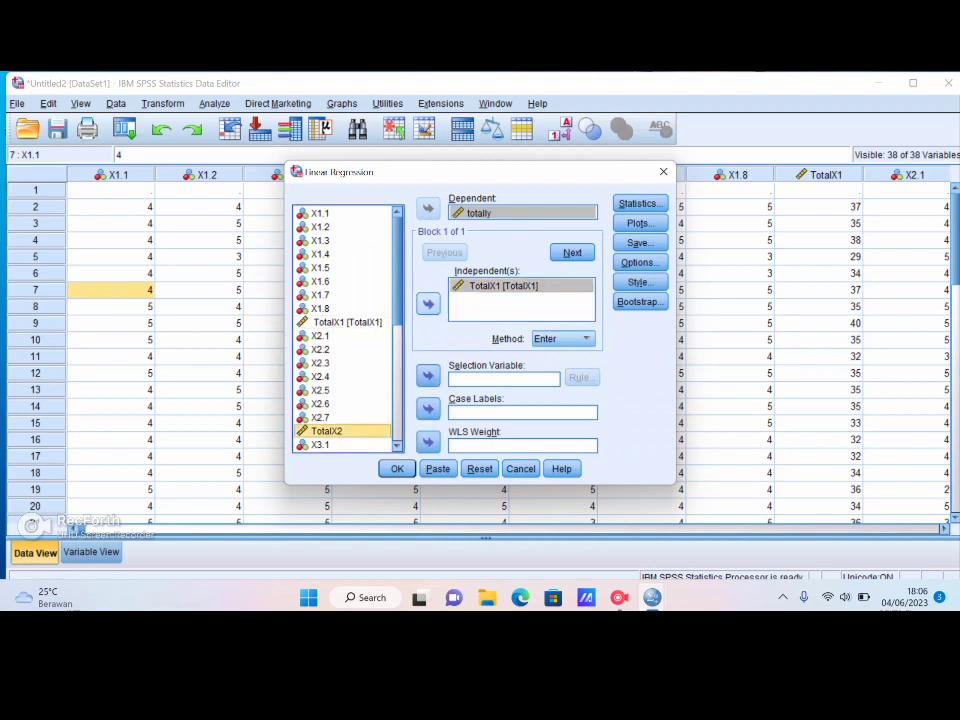
pyautogui.click(428, 303)
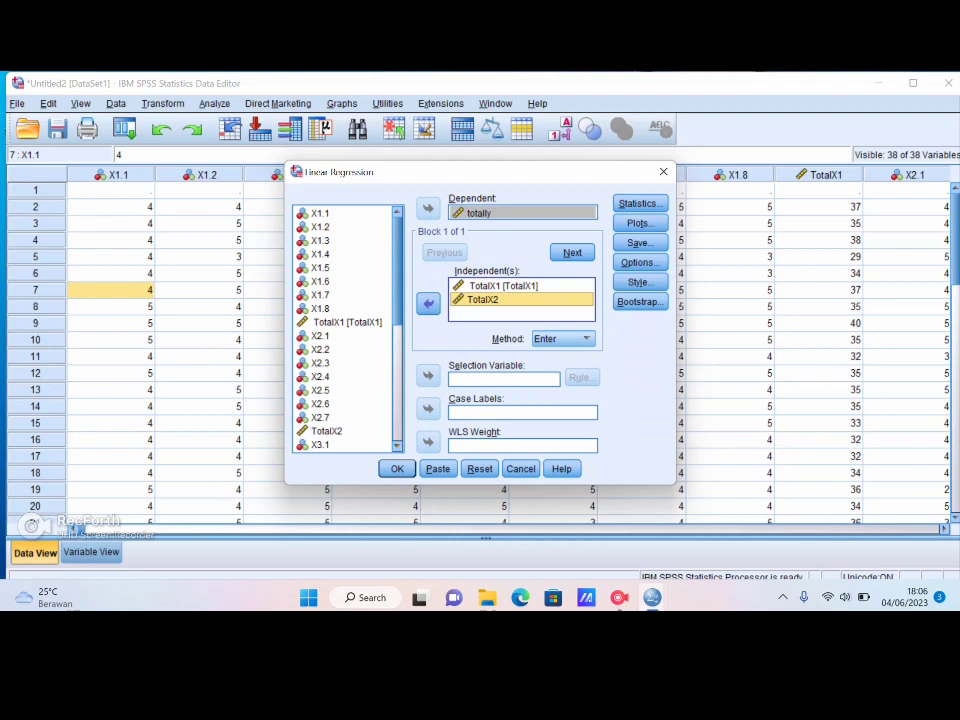
pyautogui.scroll(-5, 345, 330)
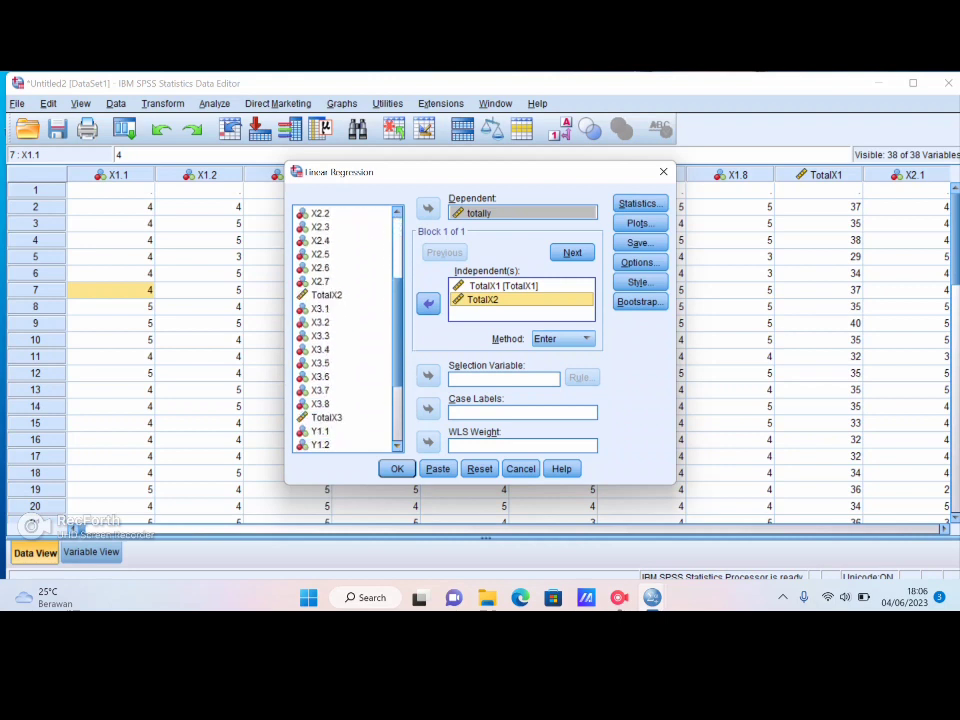
pyautogui.click(327, 418)
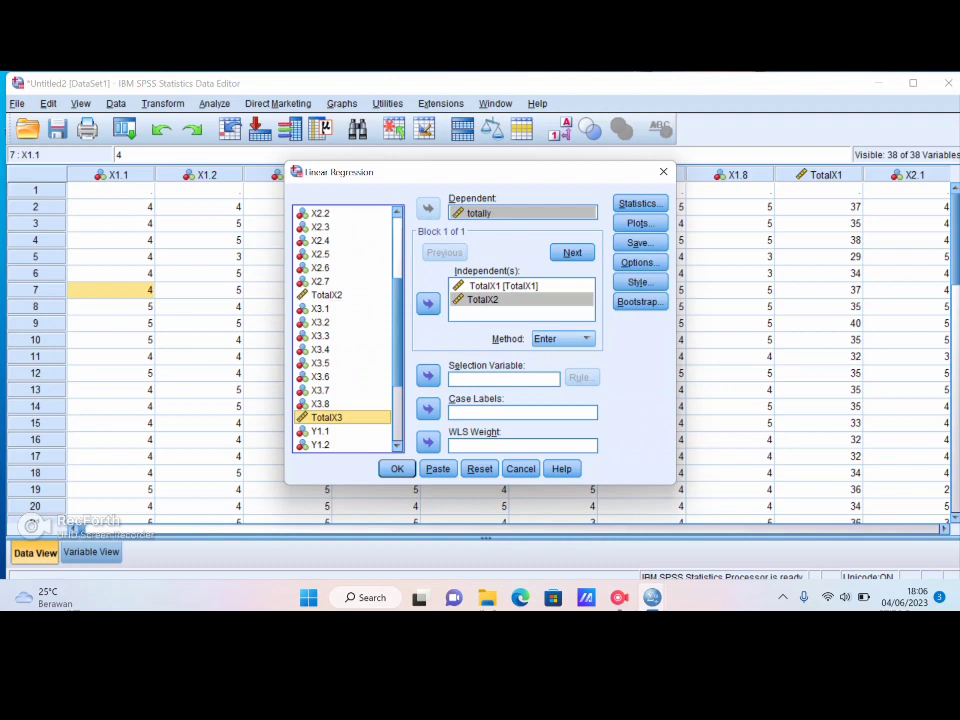
pyautogui.click(428, 303)
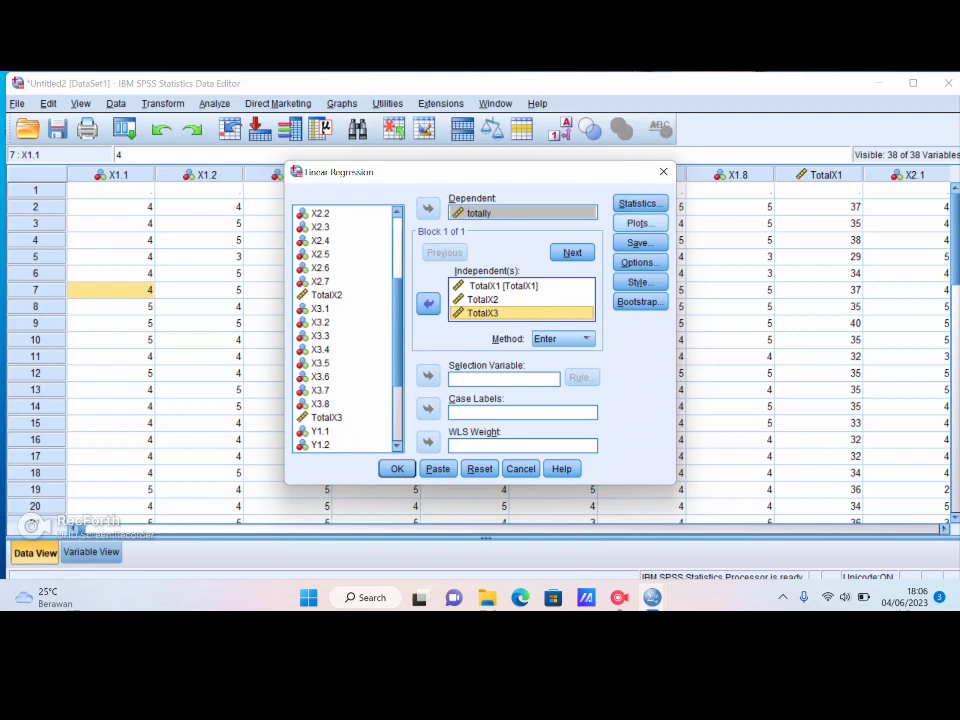
# Request a histogram and a normal probability plot of the standardized residuals for the regression
pyautogui.click(640, 223)
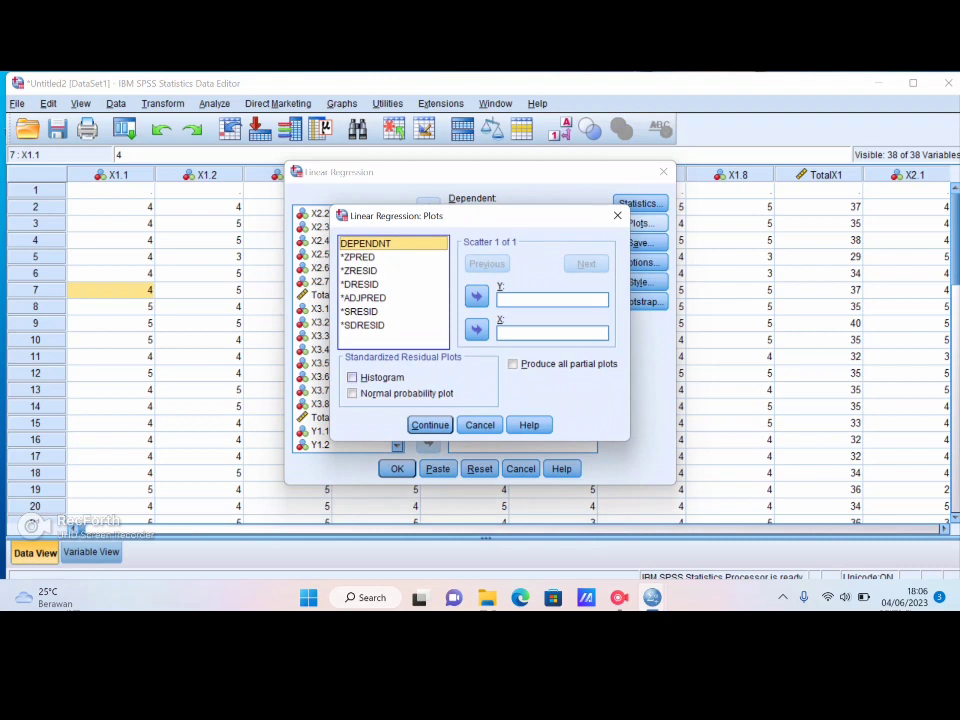
pyautogui.click(352, 378)
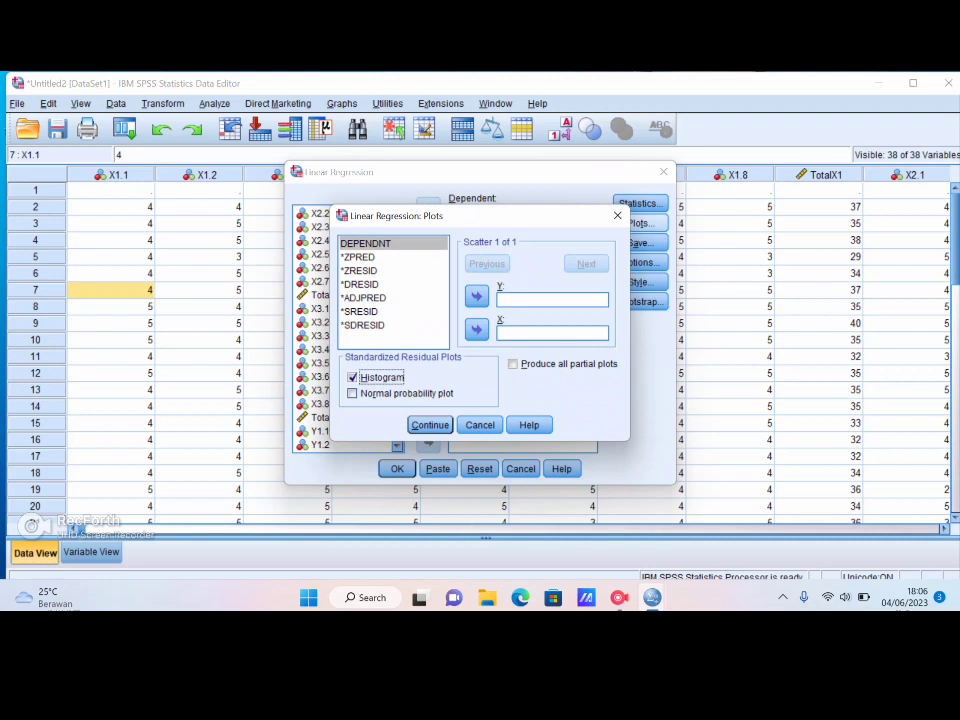
pyautogui.click(352, 394)
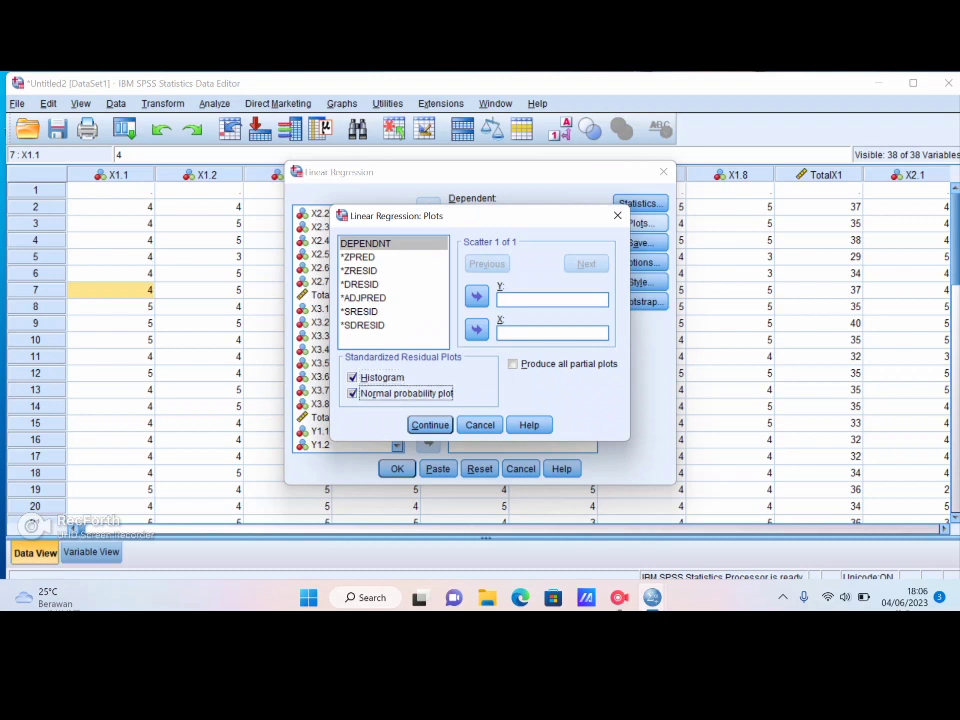
pyautogui.click(430, 425)
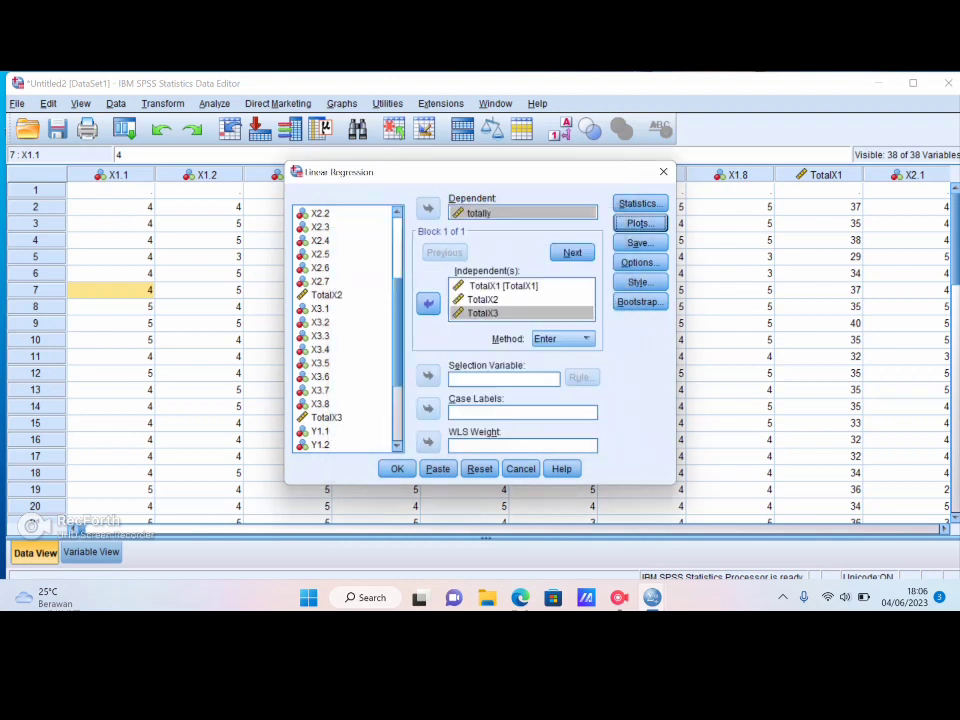
# Set the regression to save unstandardized residuals and run it
pyautogui.click(638, 242)
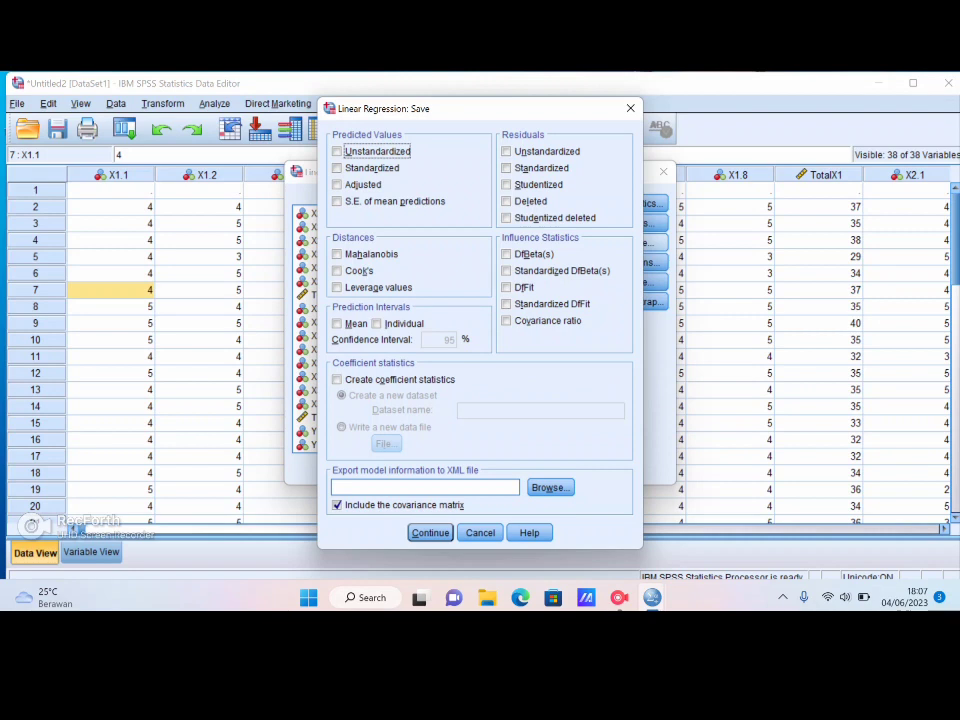
pyautogui.click(507, 152)
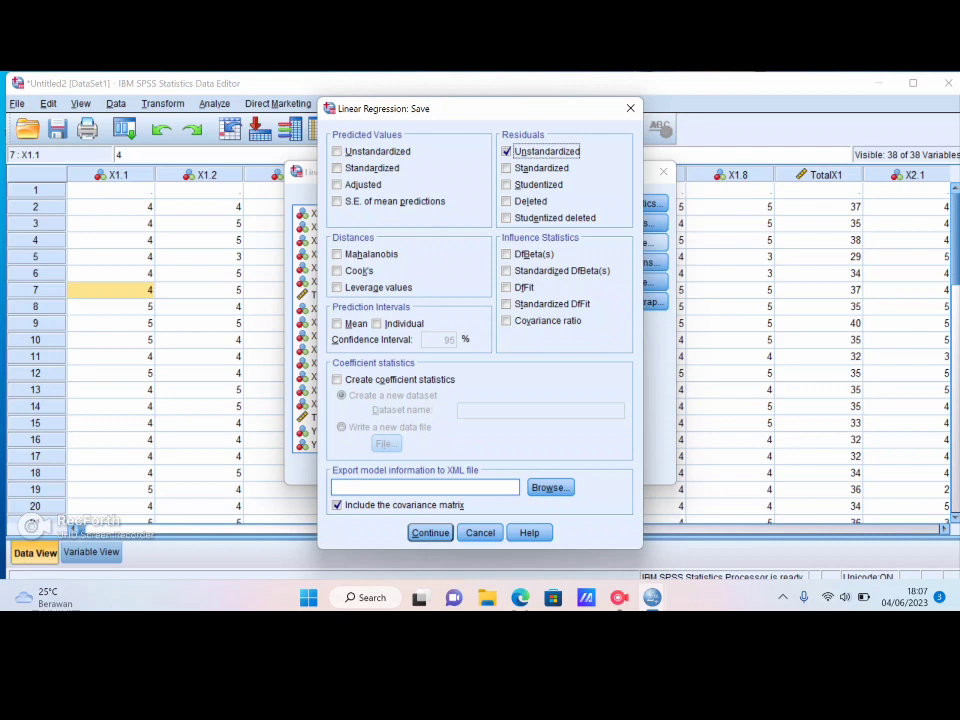
pyautogui.click(430, 533)
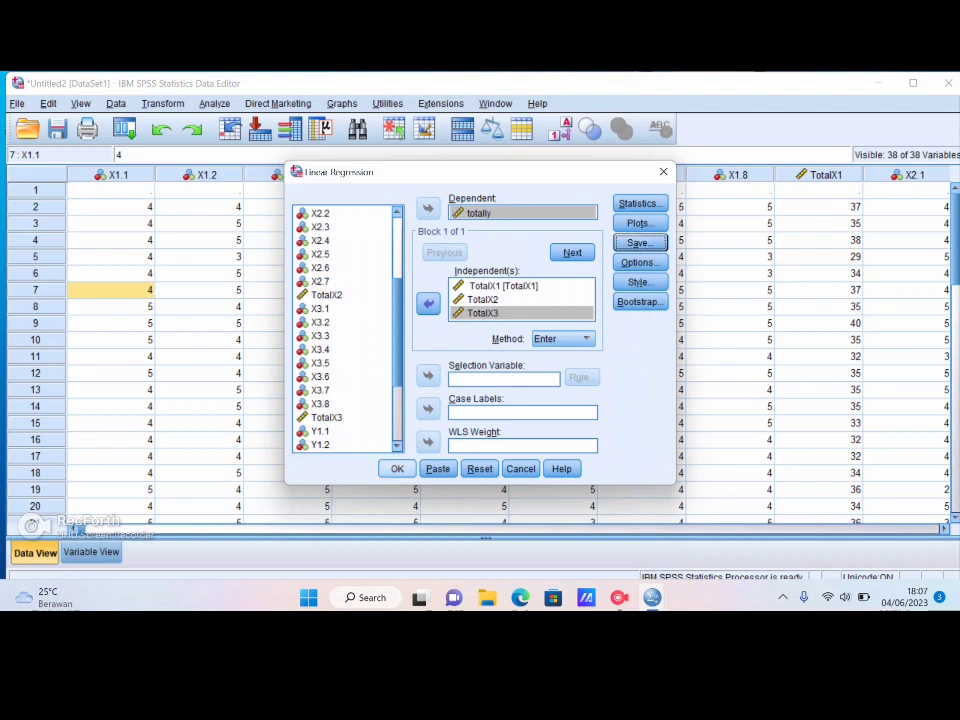
pyautogui.click(397, 469)
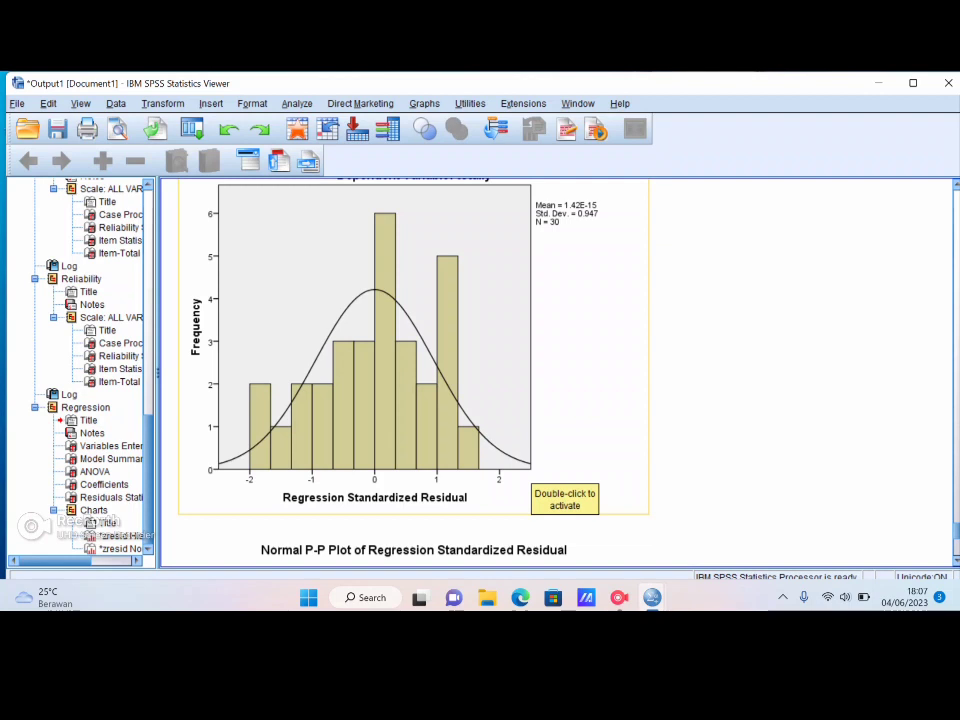
# Return to the dataset and run a legacy one-sample Kolmogorov-Smirnov test of the Unstandardized Residual variable against the normal distribution
pyautogui.scroll(-5, 555, 370)
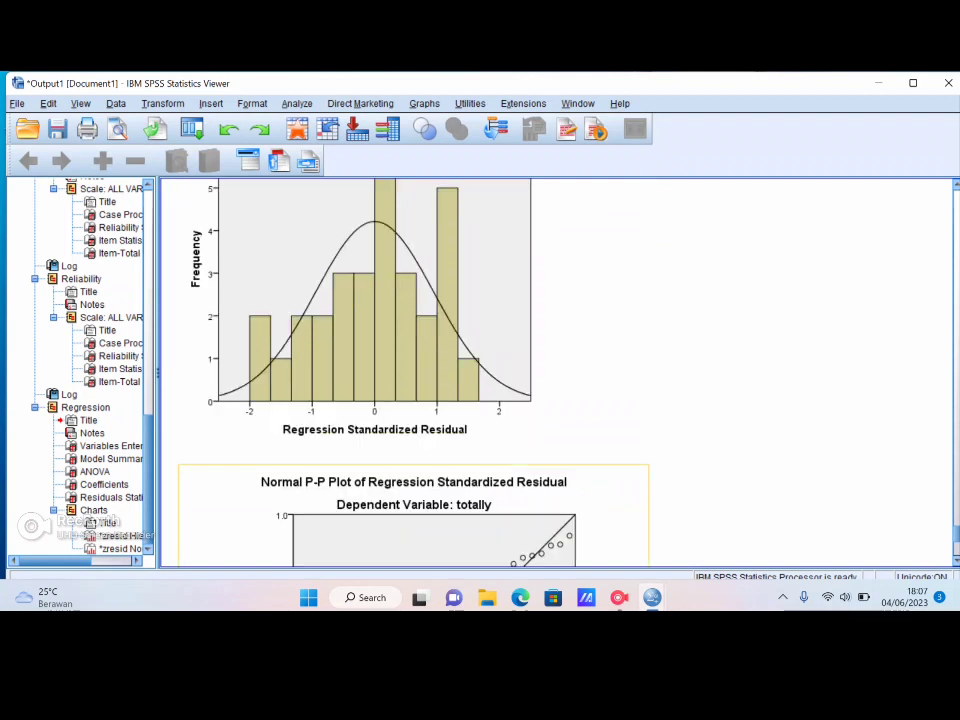
pyautogui.scroll(-1, 555, 370)
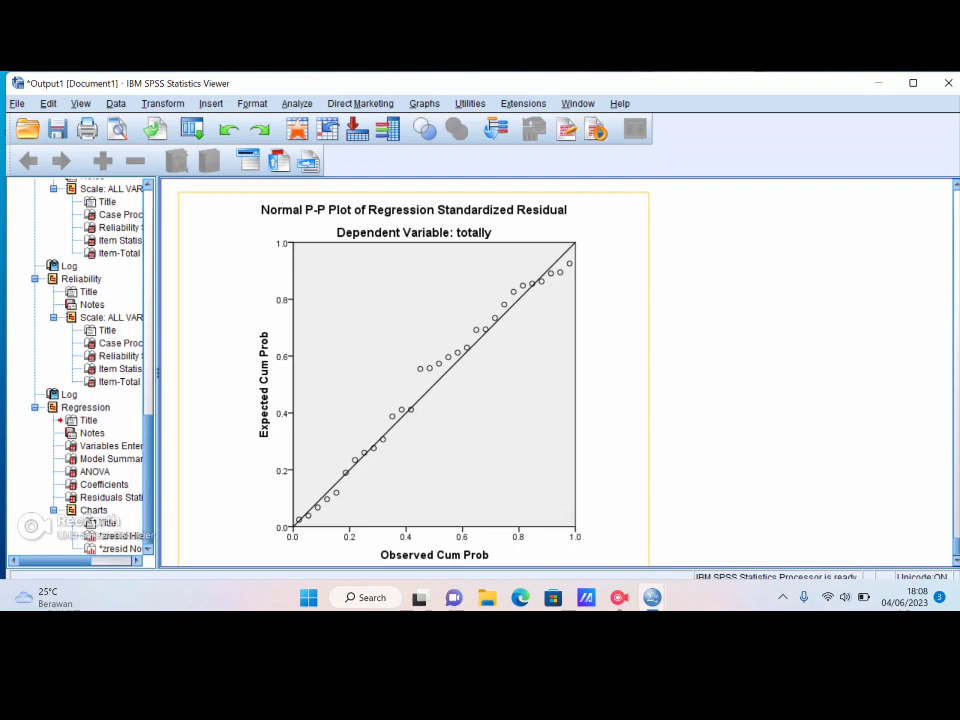
pyautogui.click(652, 597)
pyautogui.click(214, 104)
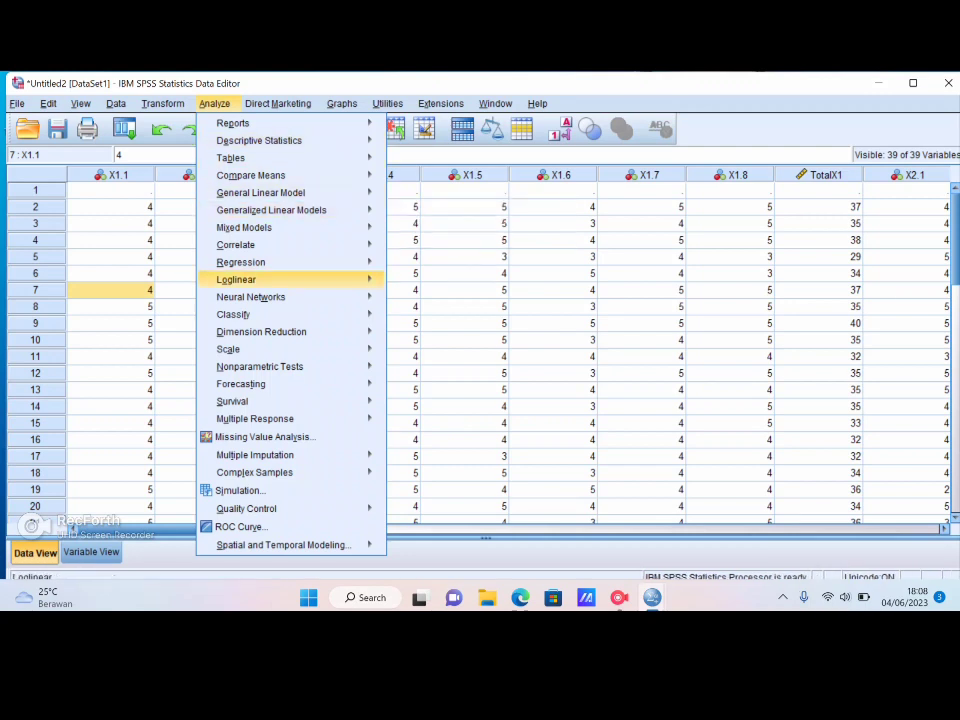
pyautogui.moveTo(260, 366)
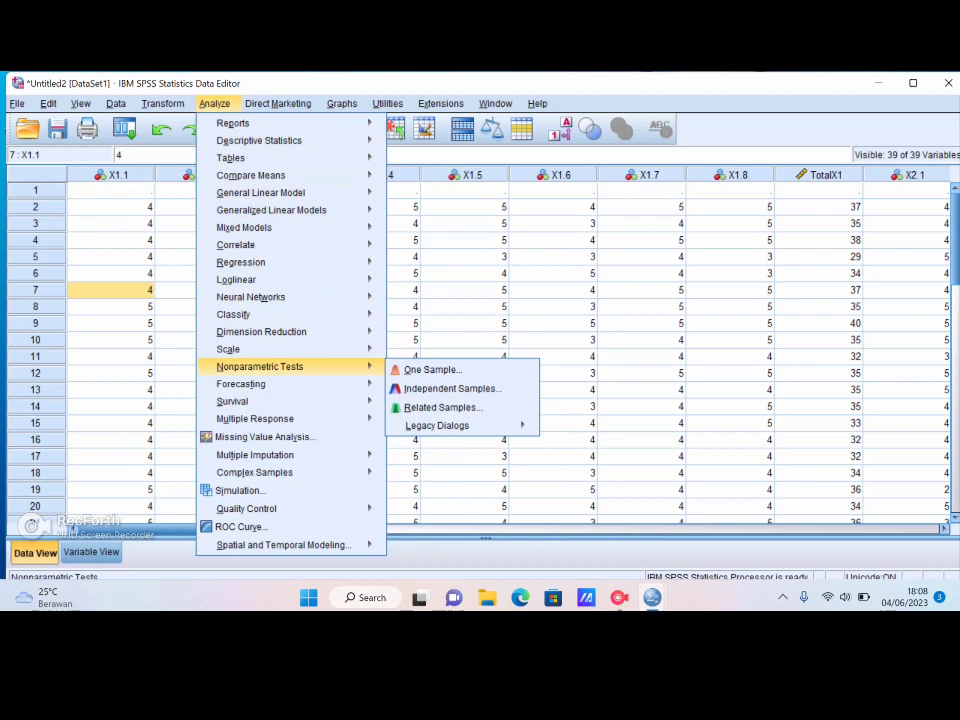
pyautogui.moveTo(437, 425)
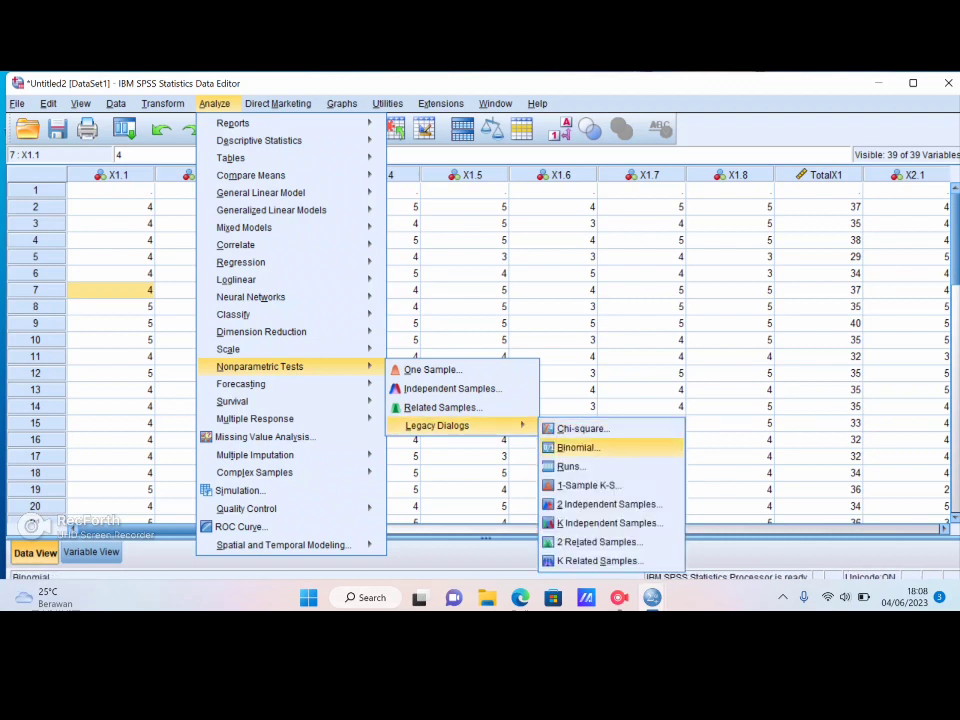
pyautogui.press('Return')
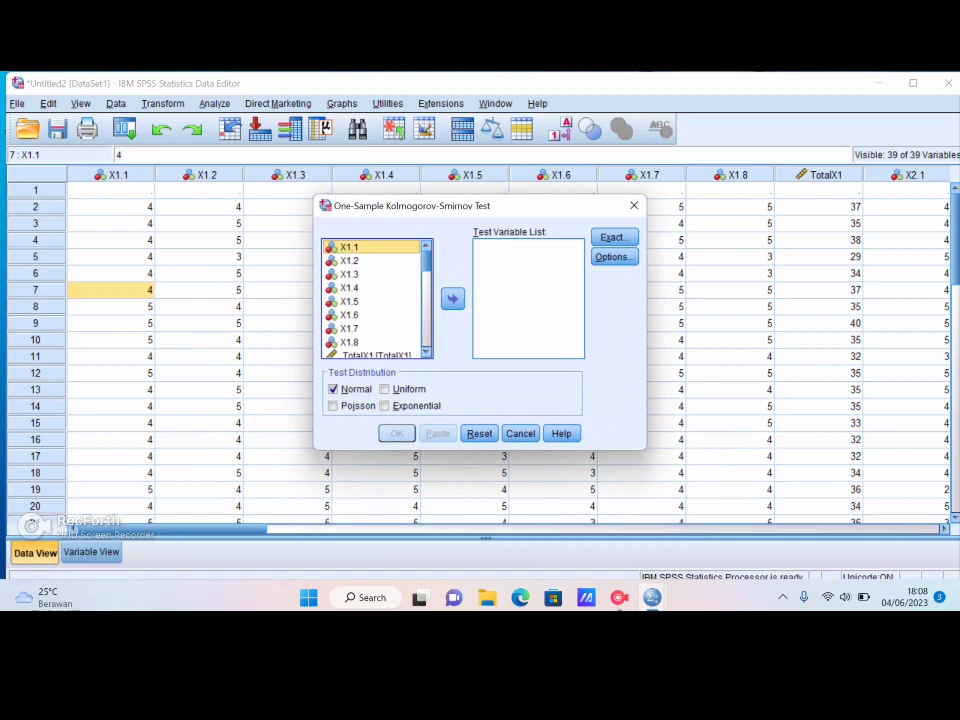
pyautogui.scroll(-7, 376, 298)
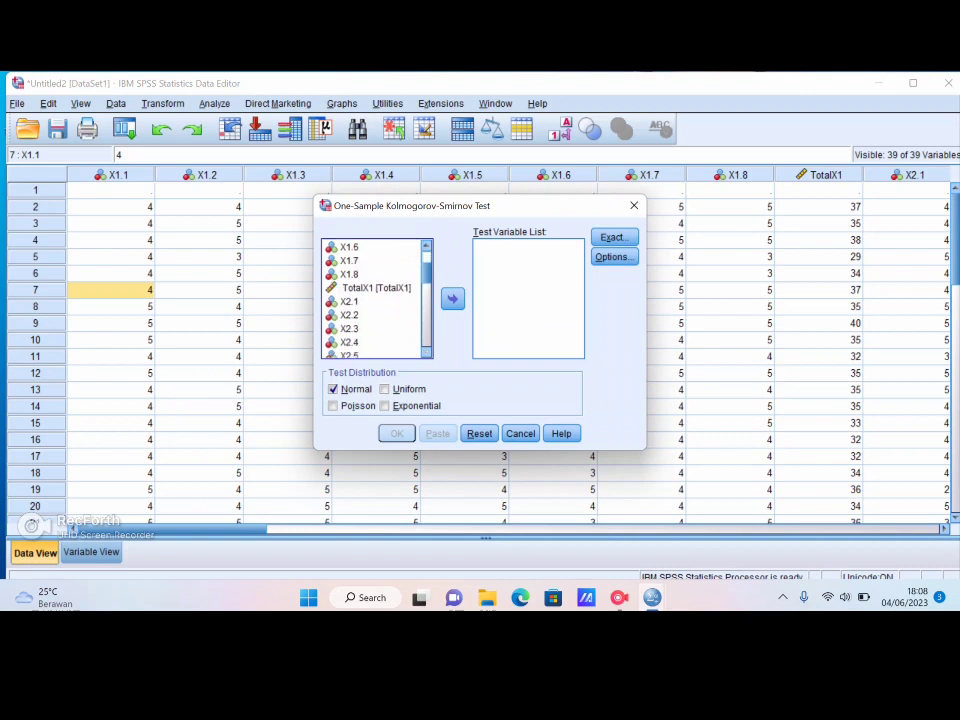
pyautogui.scroll(-3, 376, 298)
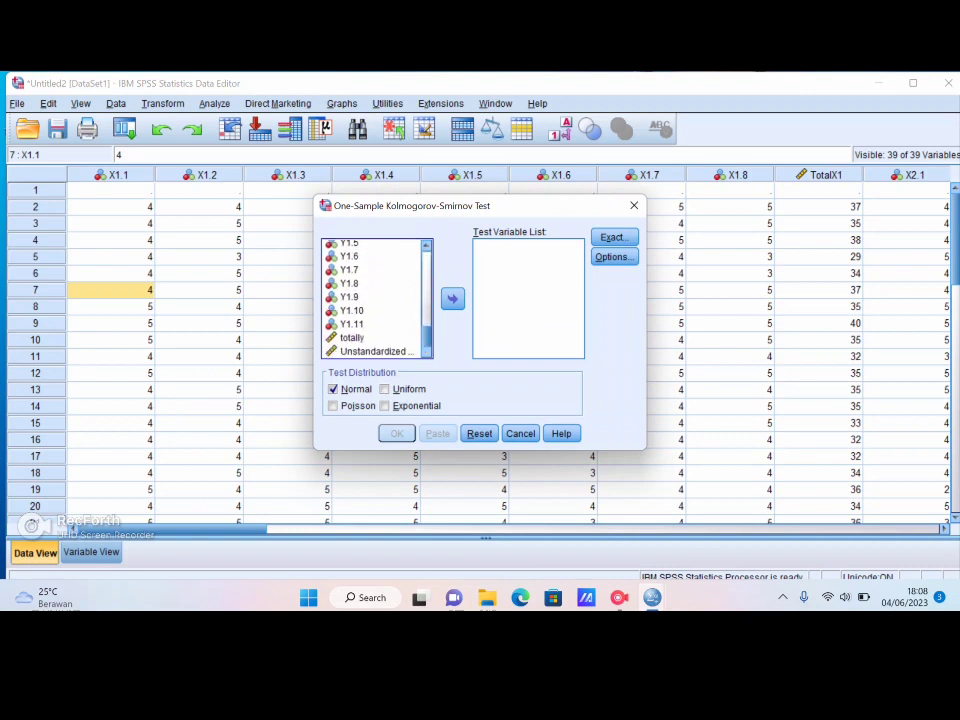
pyautogui.click(376, 352)
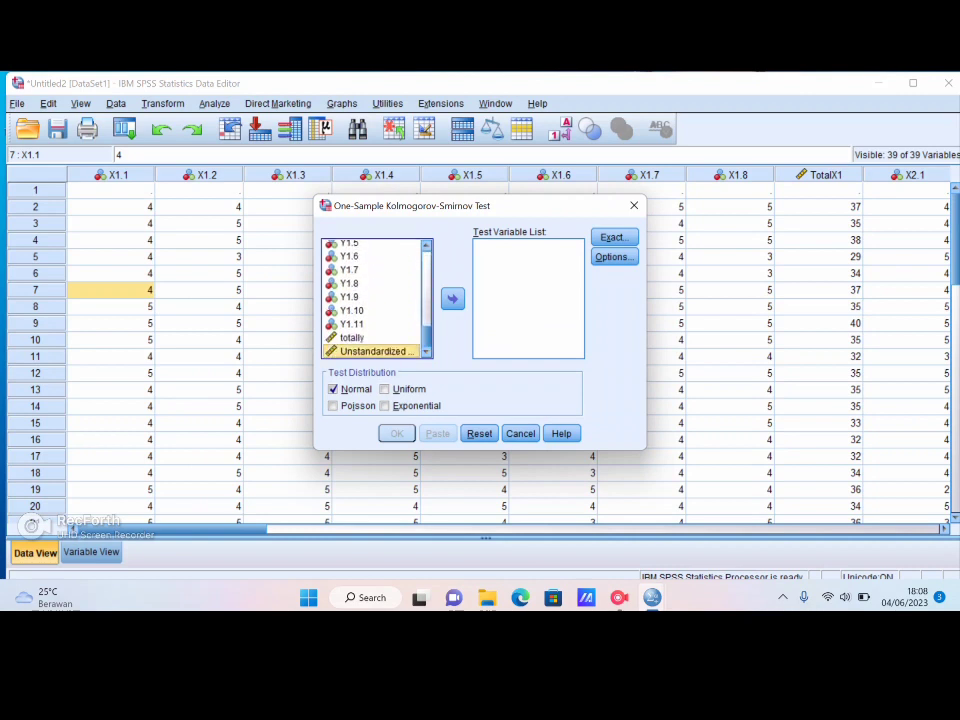
pyautogui.click(453, 299)
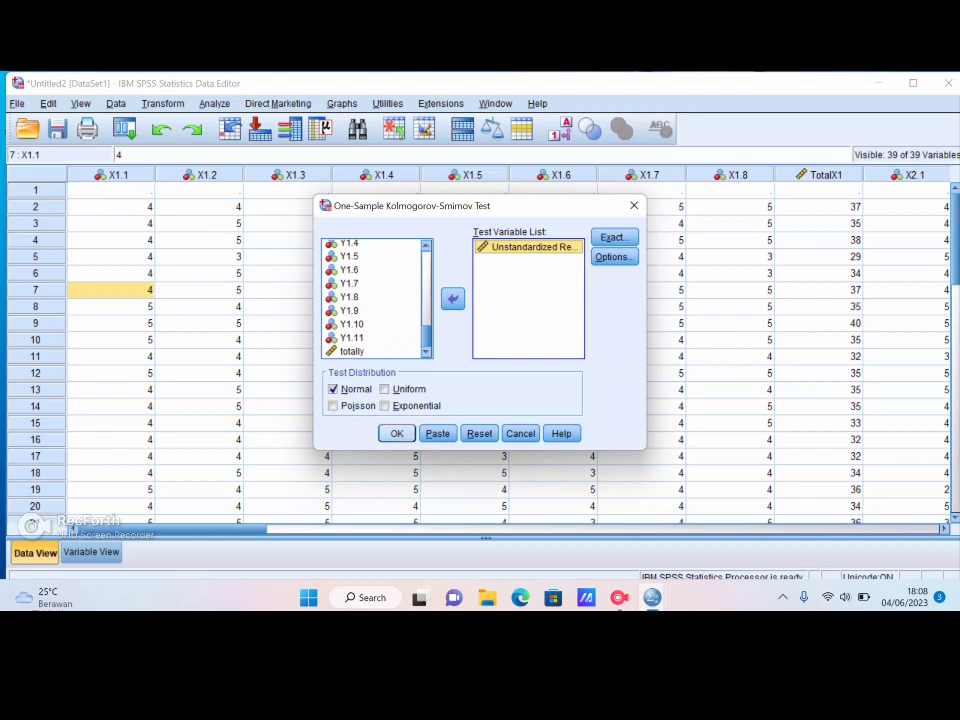
pyautogui.press('Return')
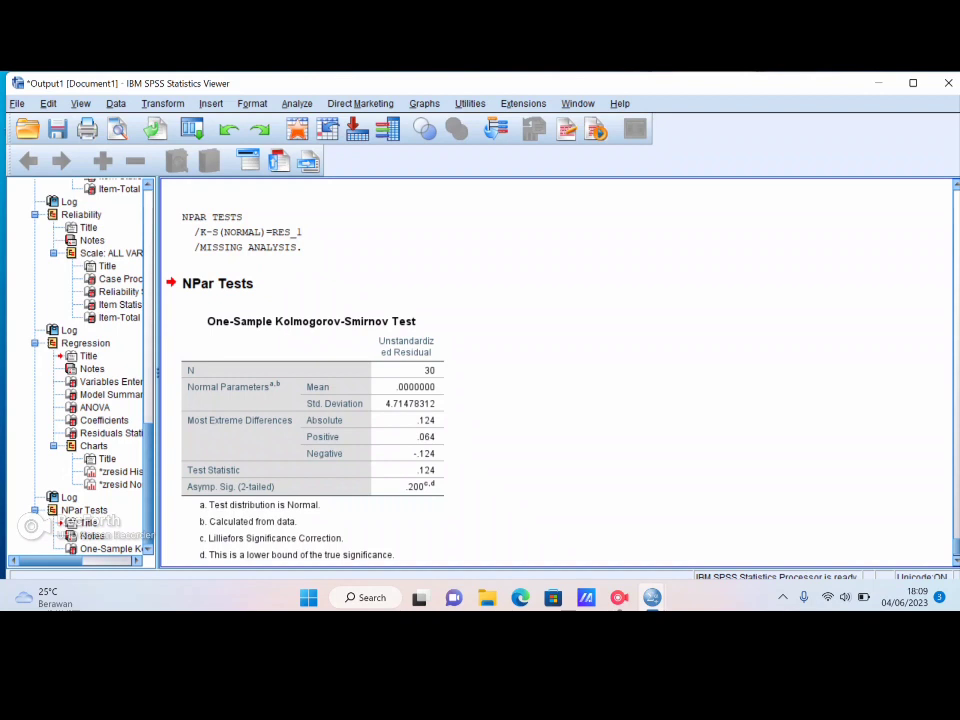
# Reopen the linear regression from the dataset and limit its statistics to the covariance matrix and collinearity diagnostics
pyautogui.click(879, 83)
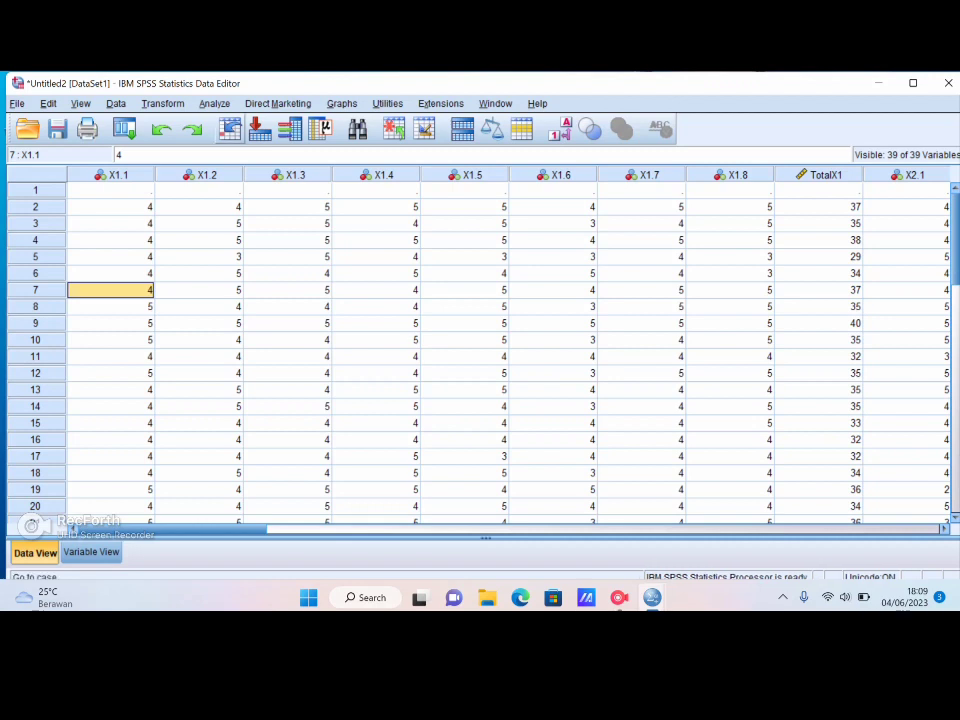
pyautogui.click(215, 104)
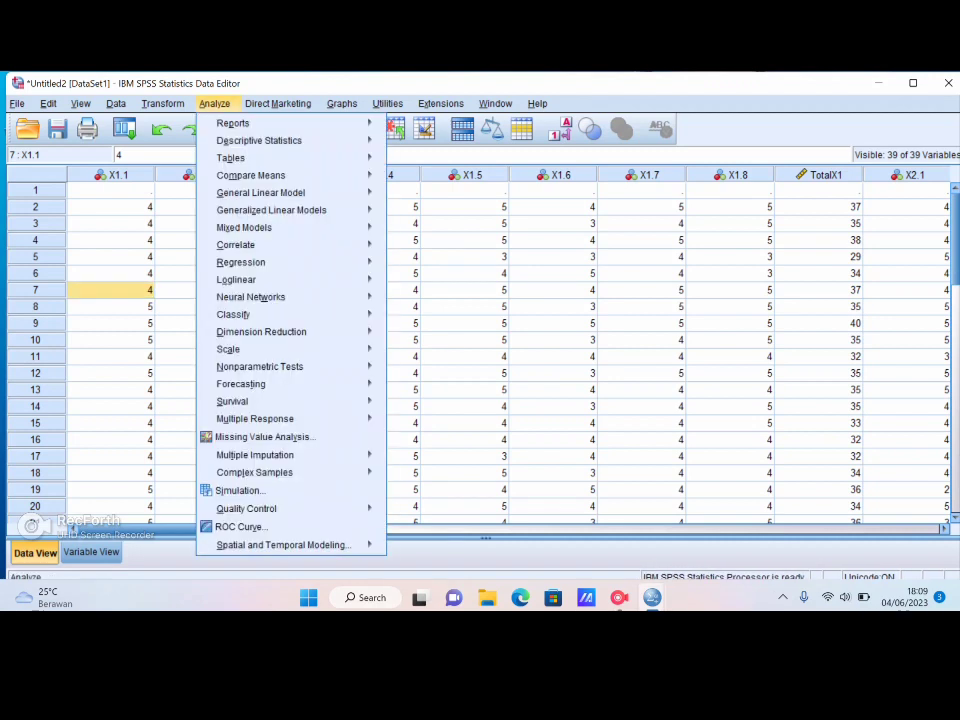
pyautogui.moveTo(260, 262)
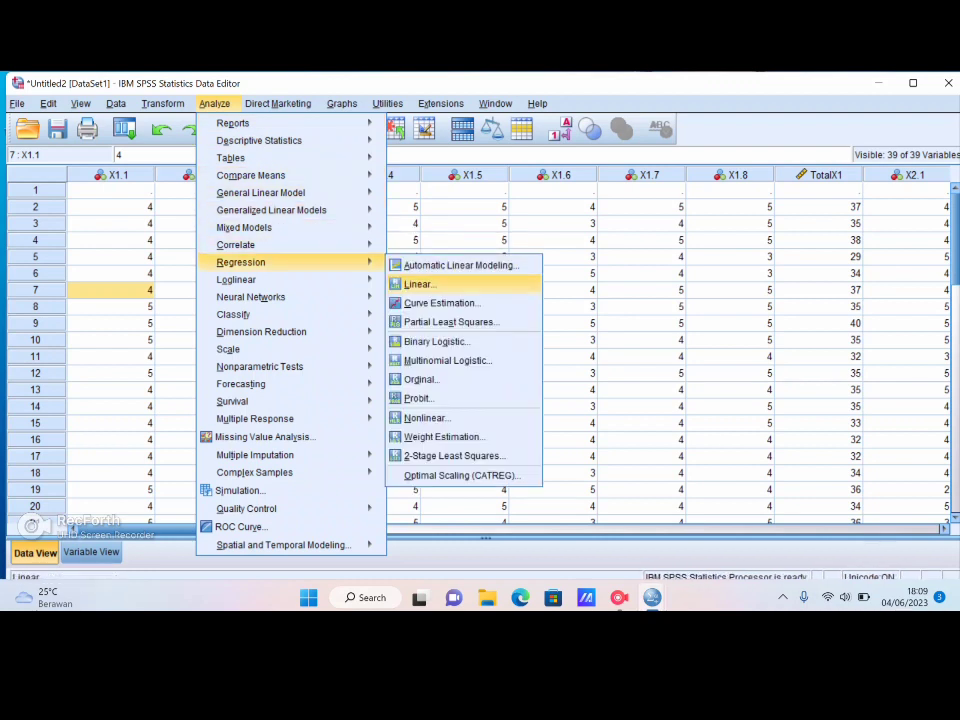
pyautogui.click(418, 284)
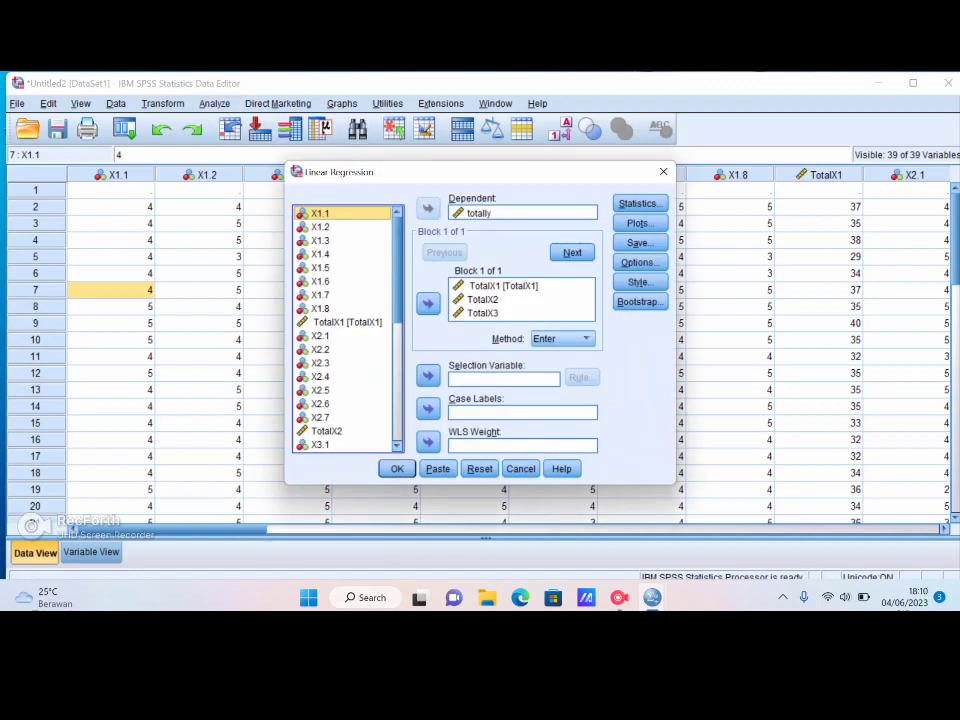
pyautogui.click(640, 204)
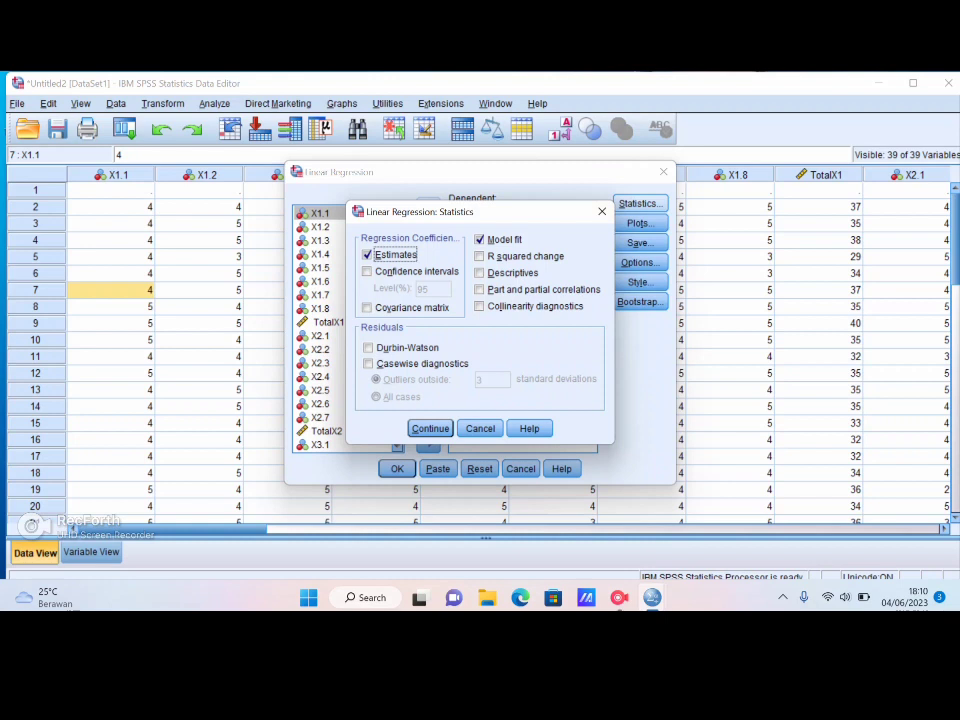
pyautogui.press('space')
pyautogui.click(368, 308)
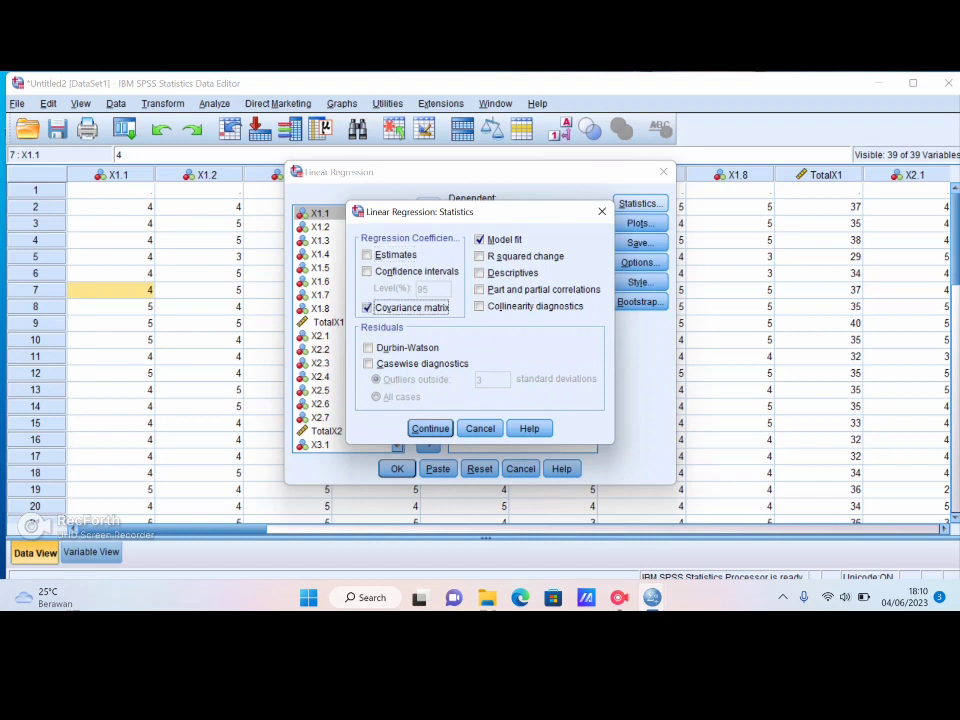
pyautogui.click(479, 306)
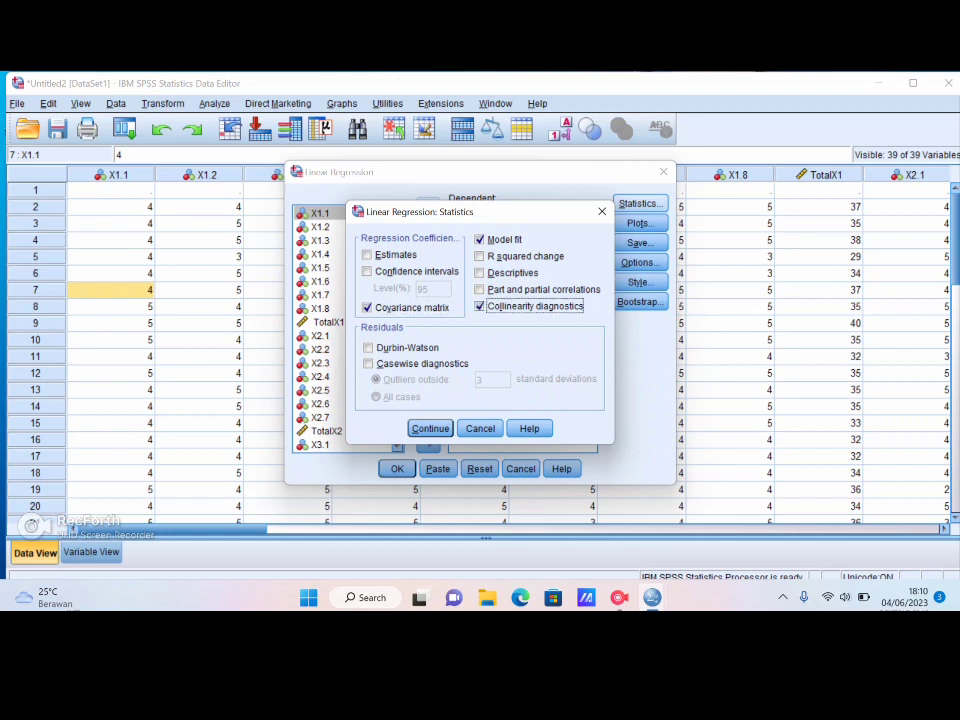
pyautogui.click(479, 240)
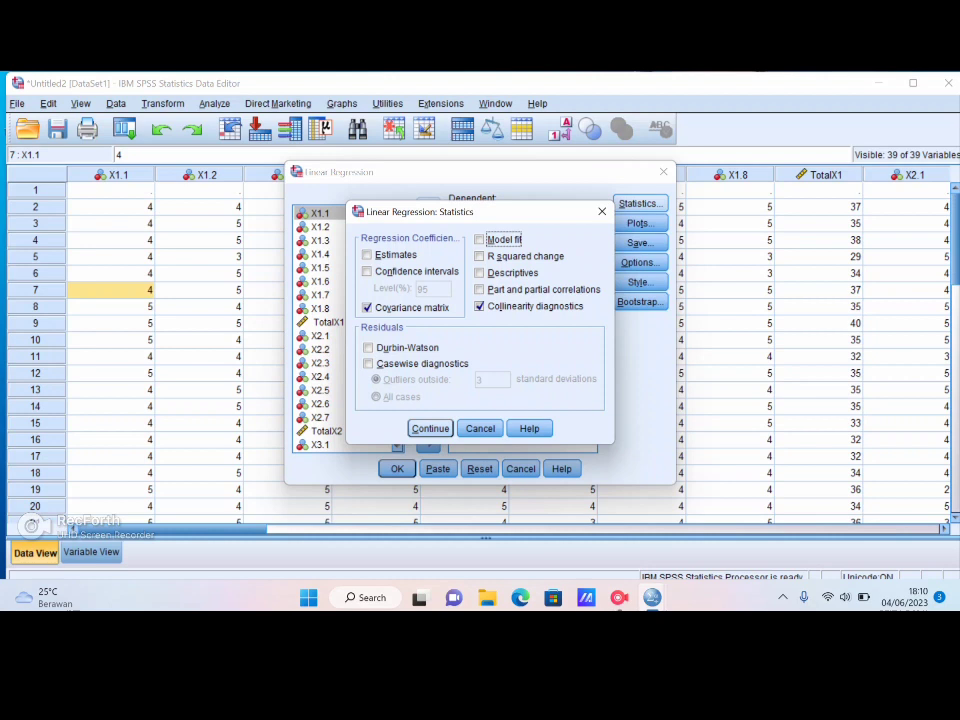
pyautogui.press('Return')
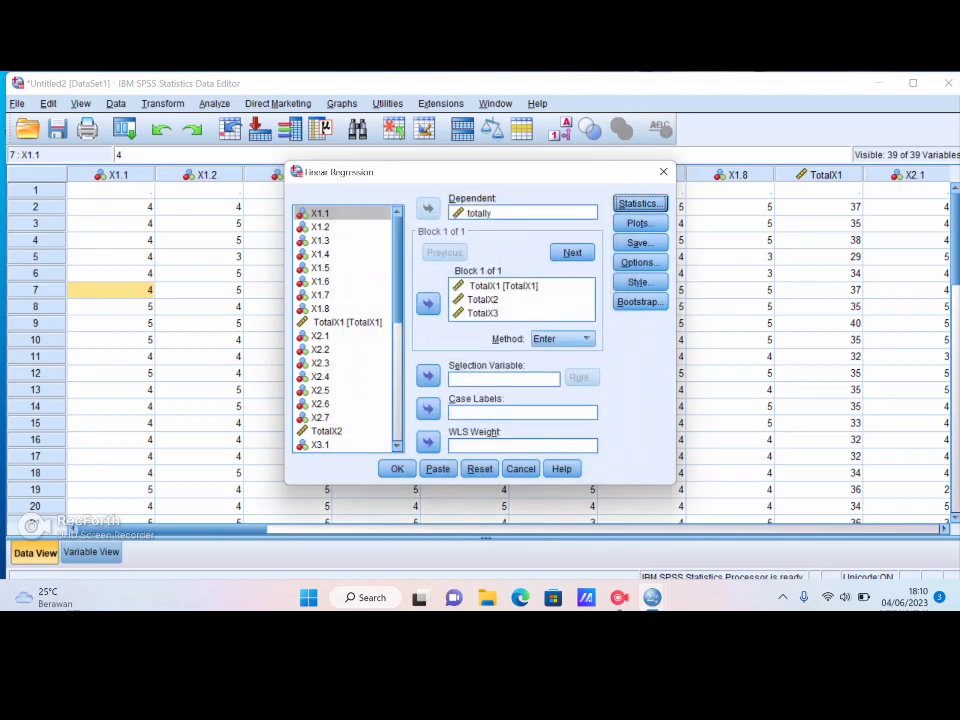
# Turn off the histogram and normal probability plot of the regression's standardized residuals
pyautogui.click(640, 223)
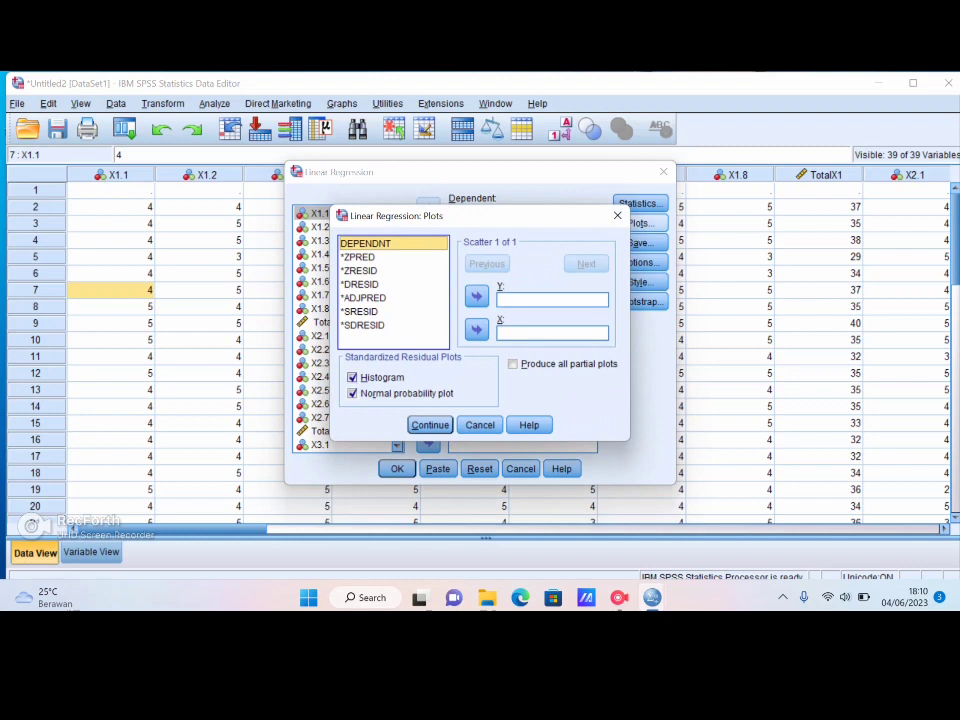
pyautogui.click(352, 378)
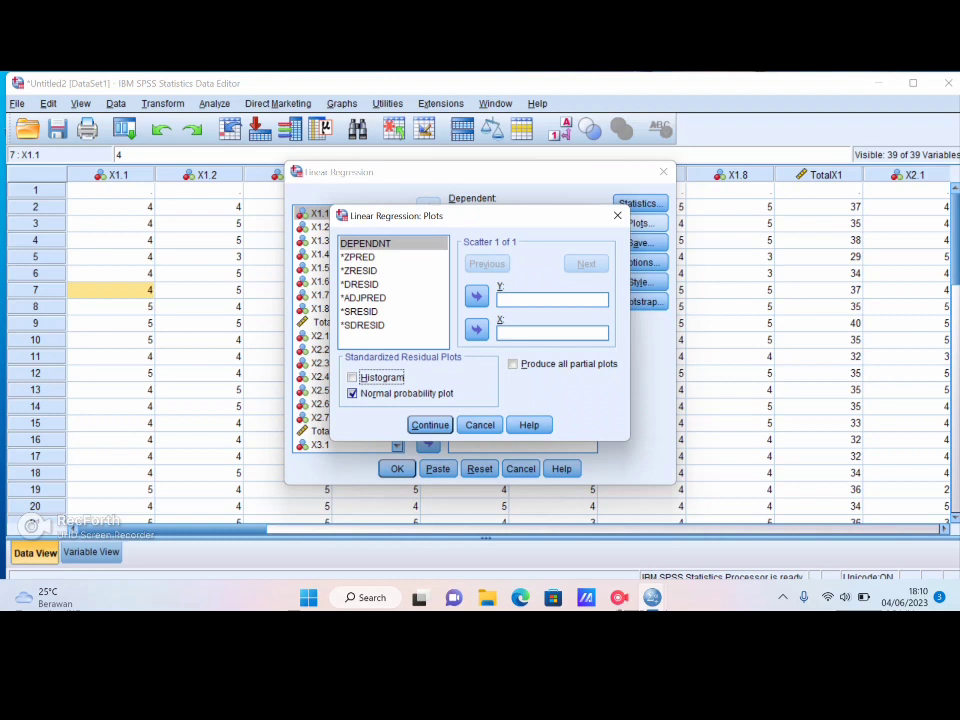
pyautogui.click(352, 394)
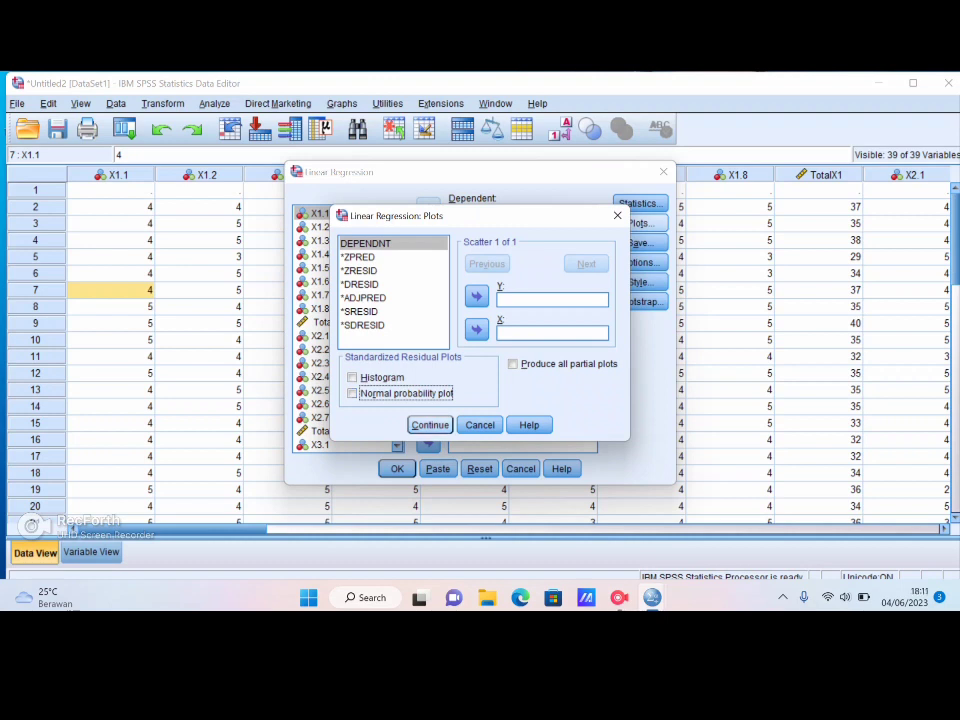
pyautogui.press('Return')
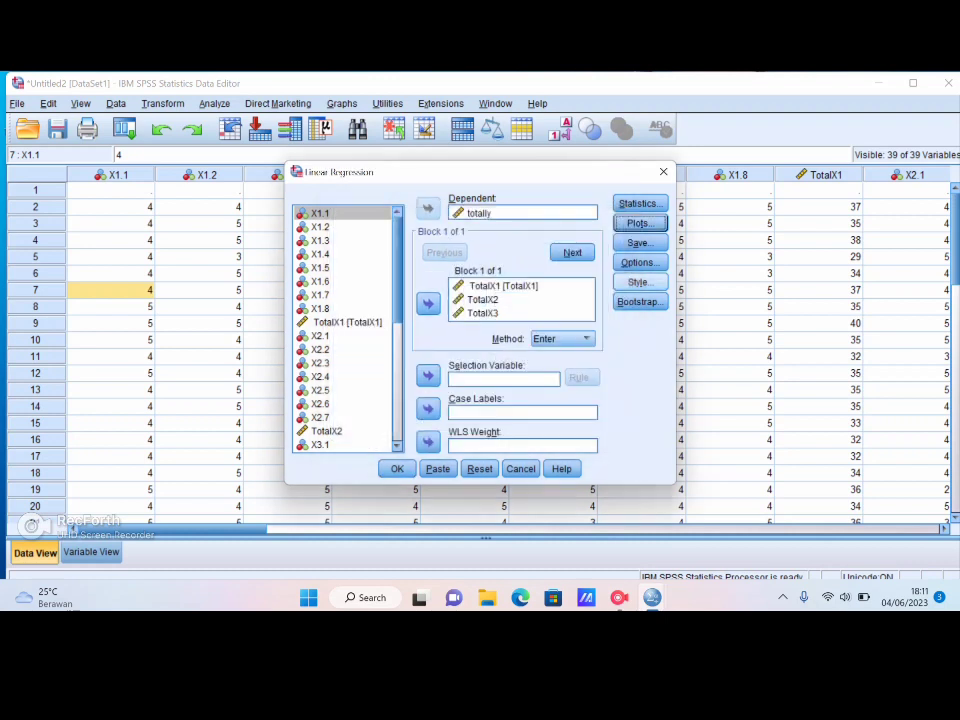
# Stop saving the unstandardized residuals and run the regression for the collinearity output
pyautogui.press('Tab')
pyautogui.press('Return')
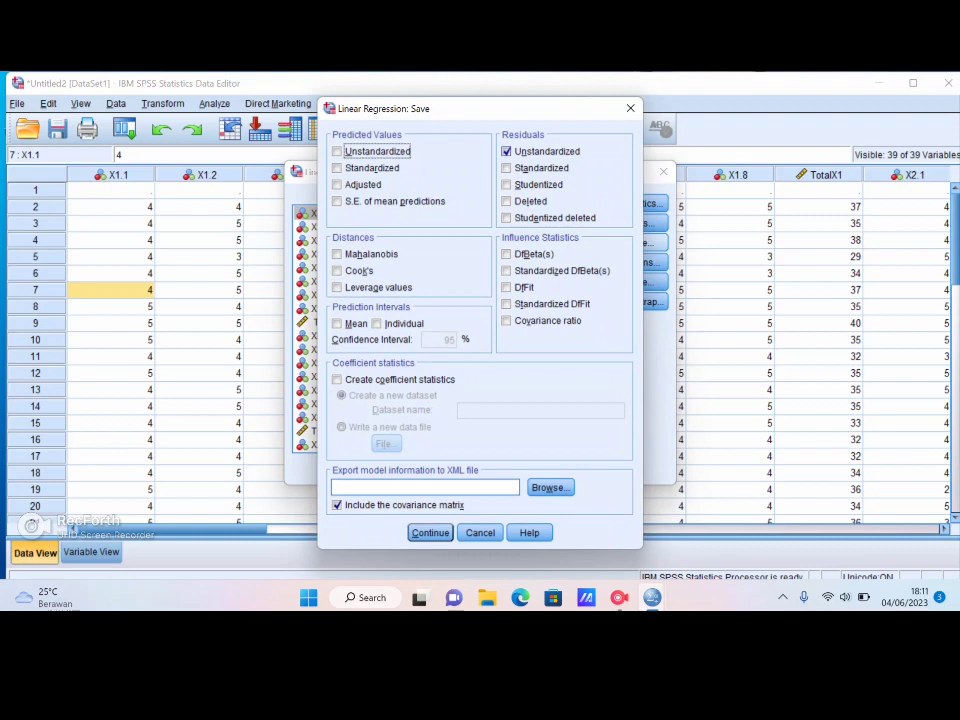
pyautogui.click(507, 152)
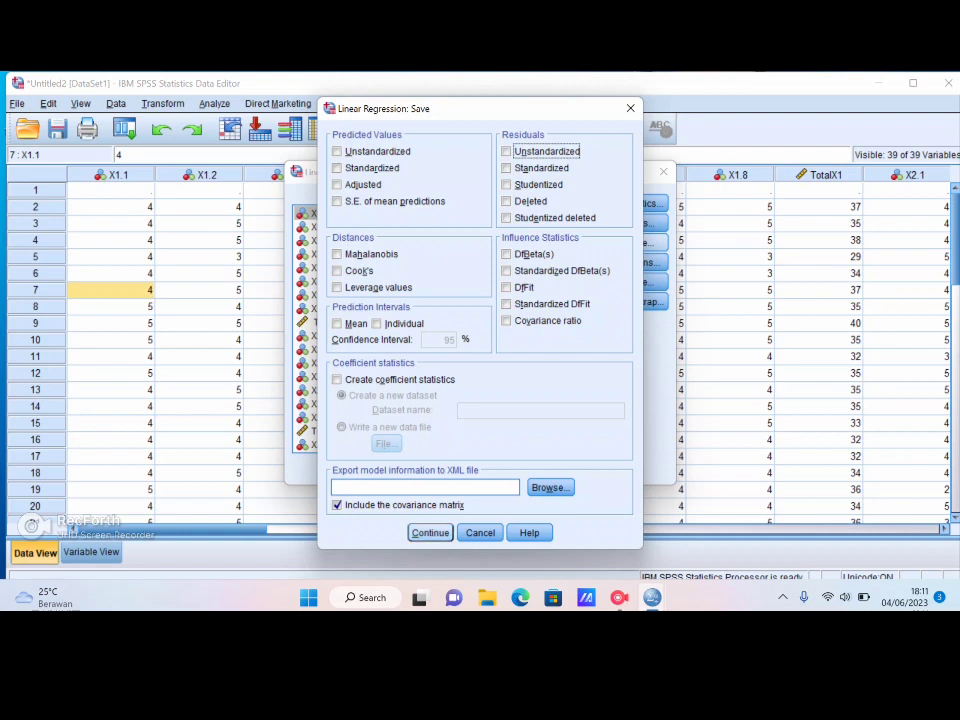
pyautogui.click(430, 533)
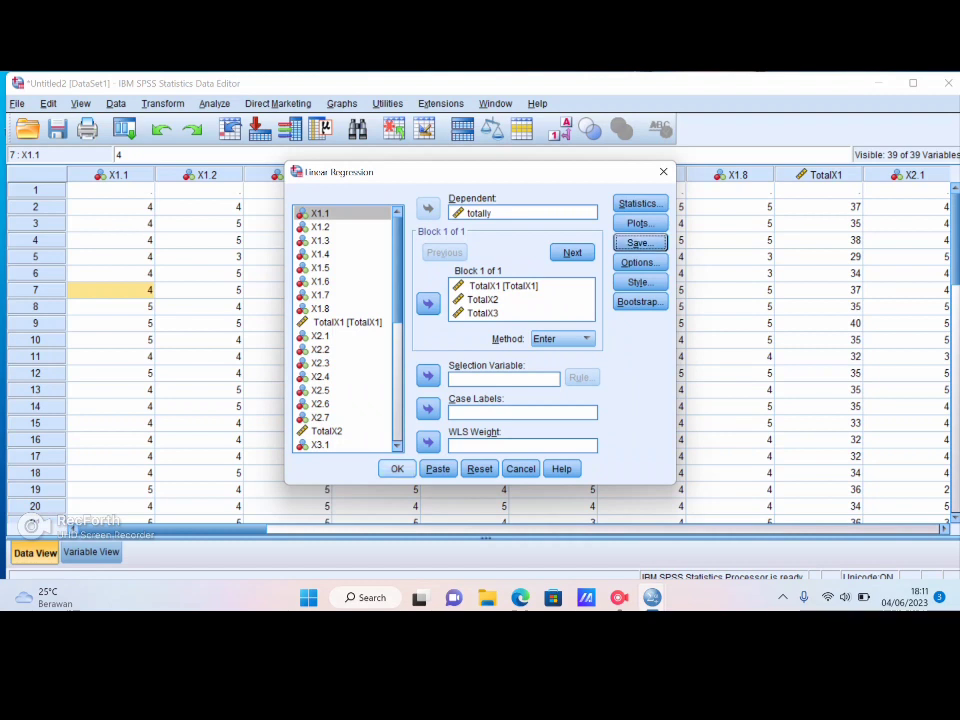
pyautogui.click(397, 469)
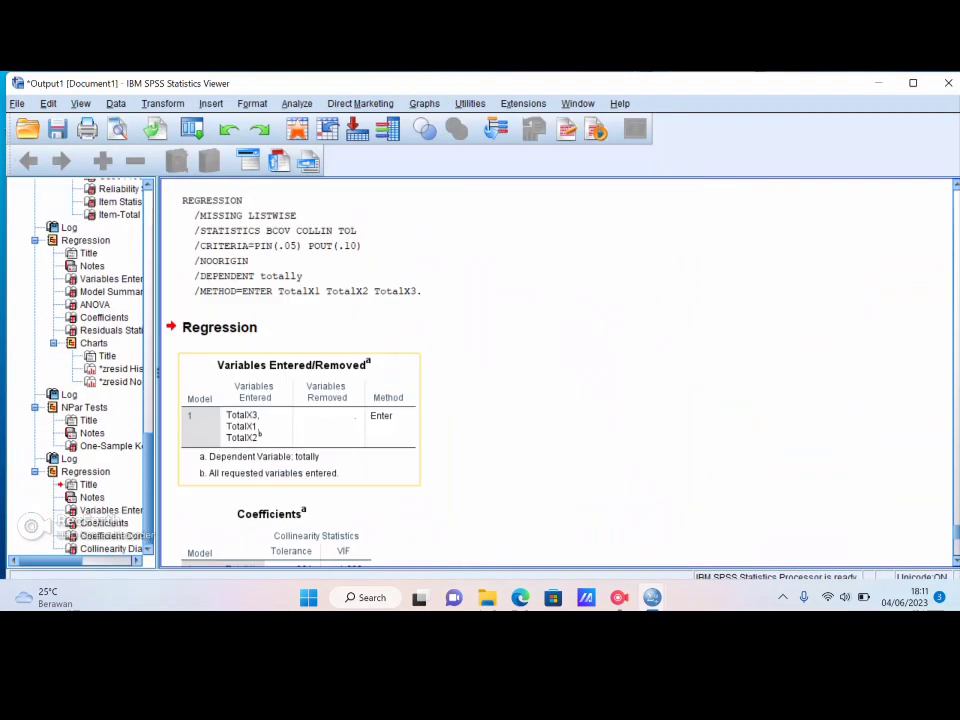
pyautogui.scroll(-1, 557, 372)
pyautogui.scroll(-1, 557, 372)
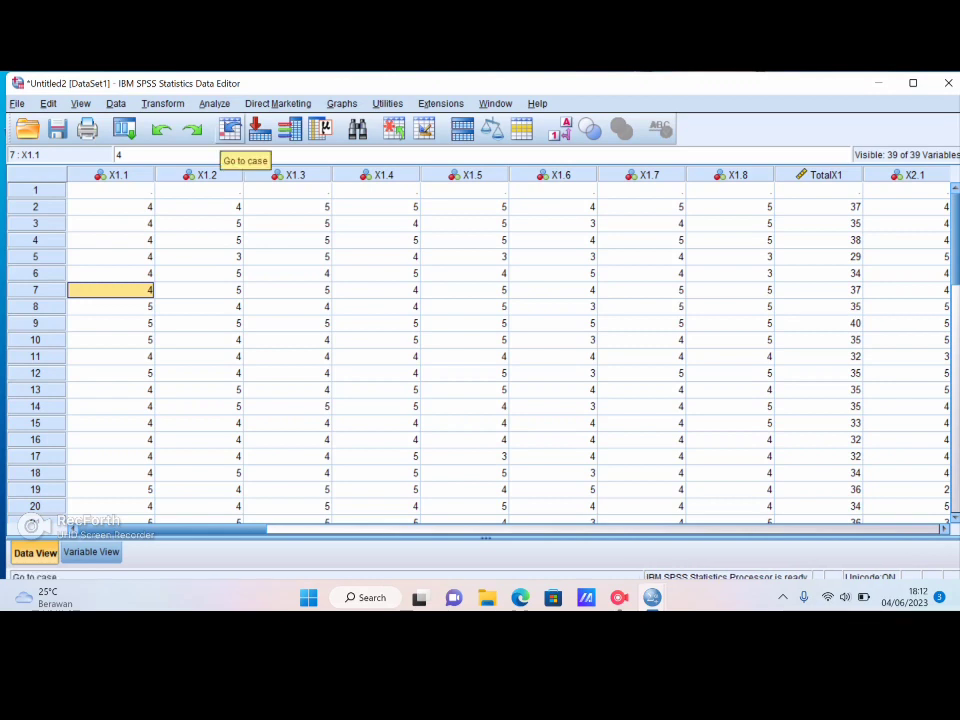
# Reopen the linear regression and limit its statistics to estimates and model fit, without the covariance matrix and collinearity diagnostics
pyautogui.click(214, 103)
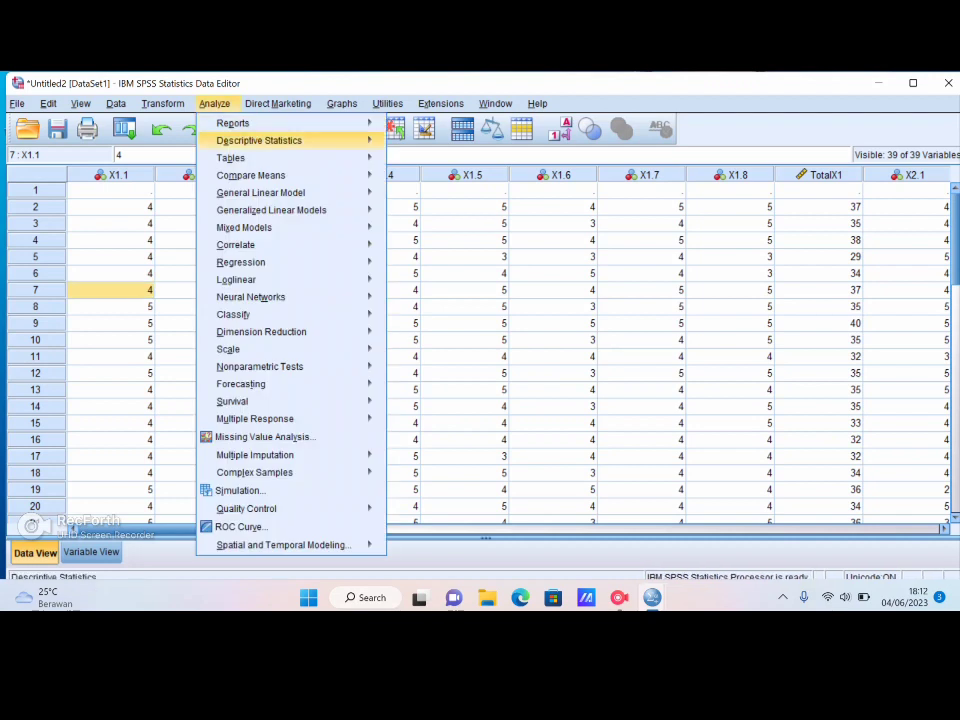
pyautogui.moveTo(250, 262)
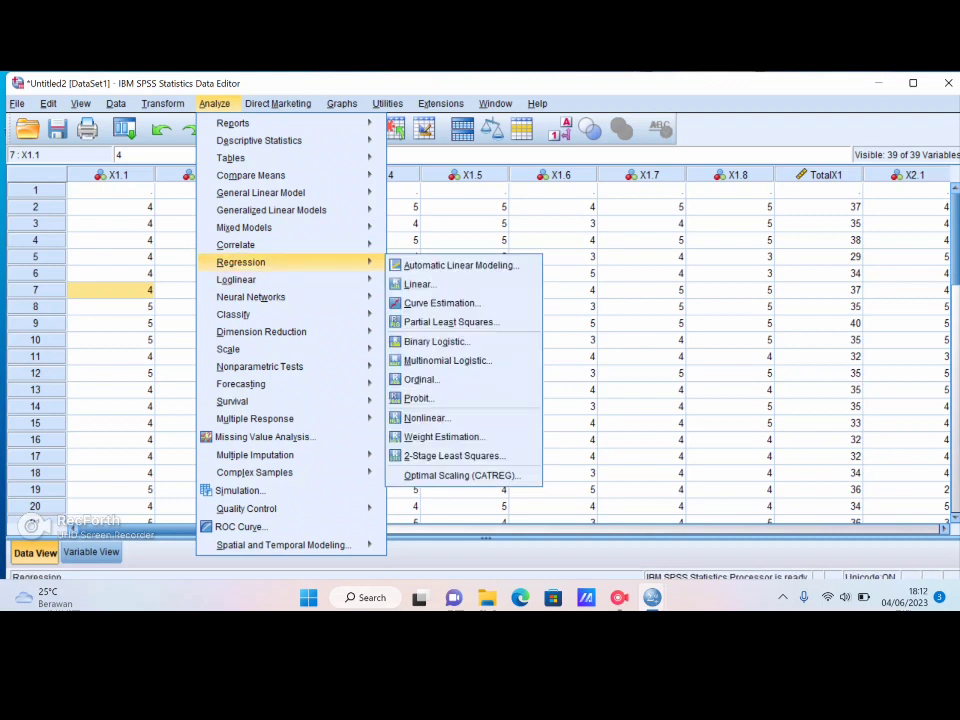
pyautogui.click(418, 284)
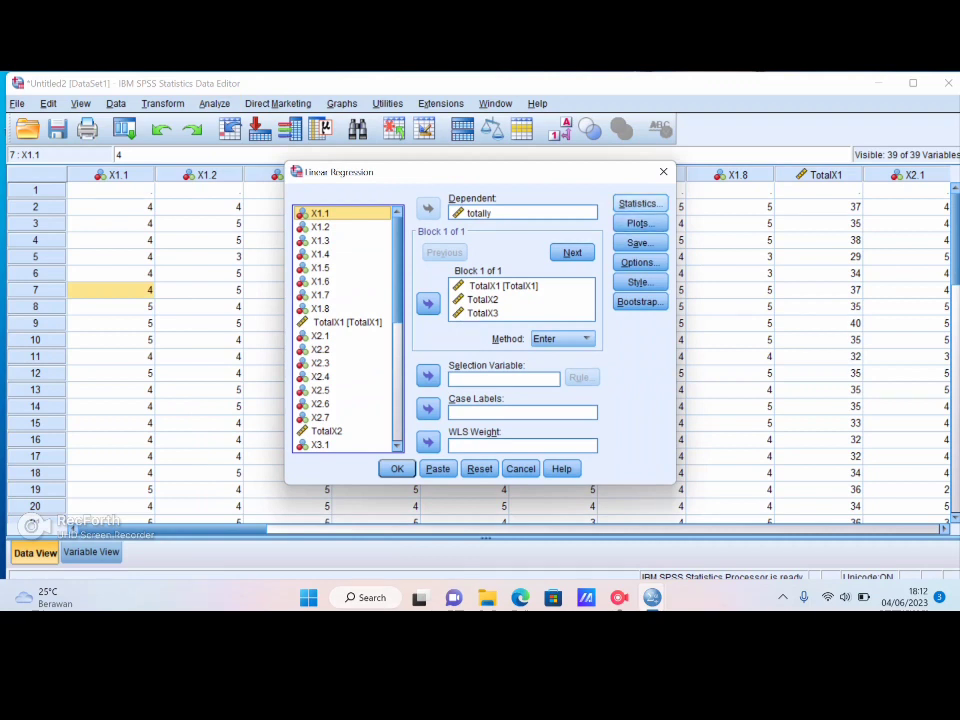
pyautogui.click(640, 203)
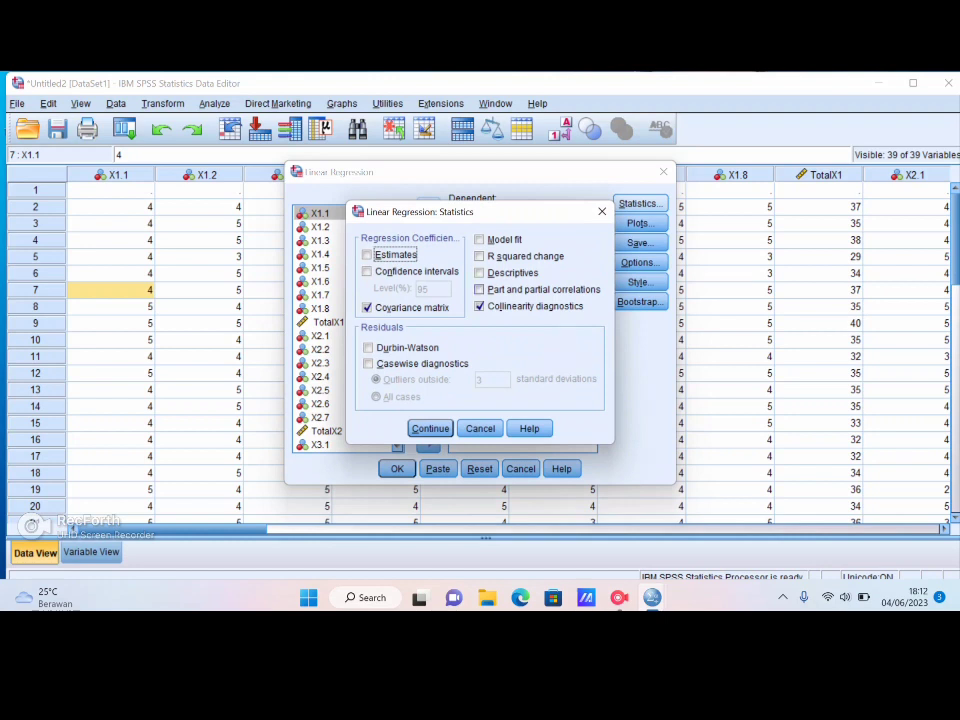
pyautogui.click(480, 306)
pyautogui.click(367, 308)
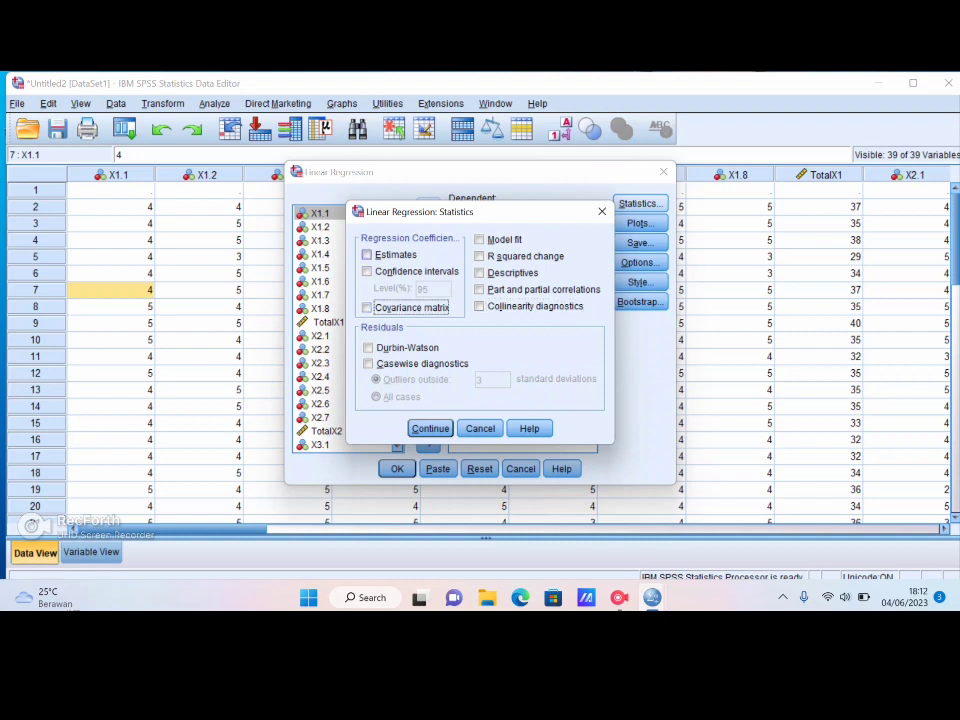
pyautogui.click(367, 255)
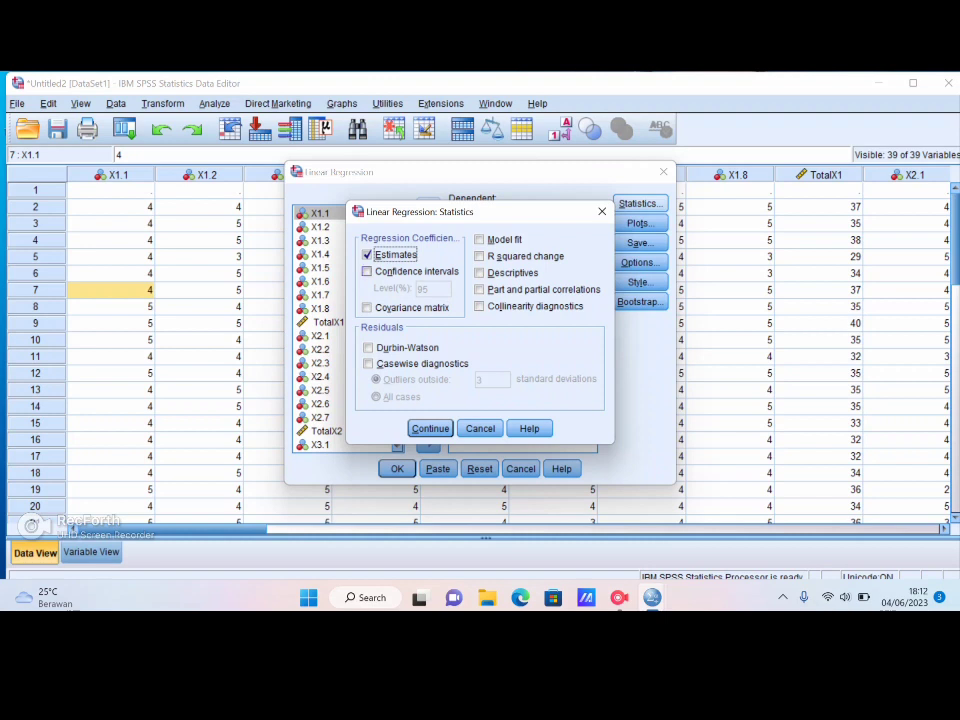
pyautogui.click(480, 240)
pyautogui.click(430, 429)
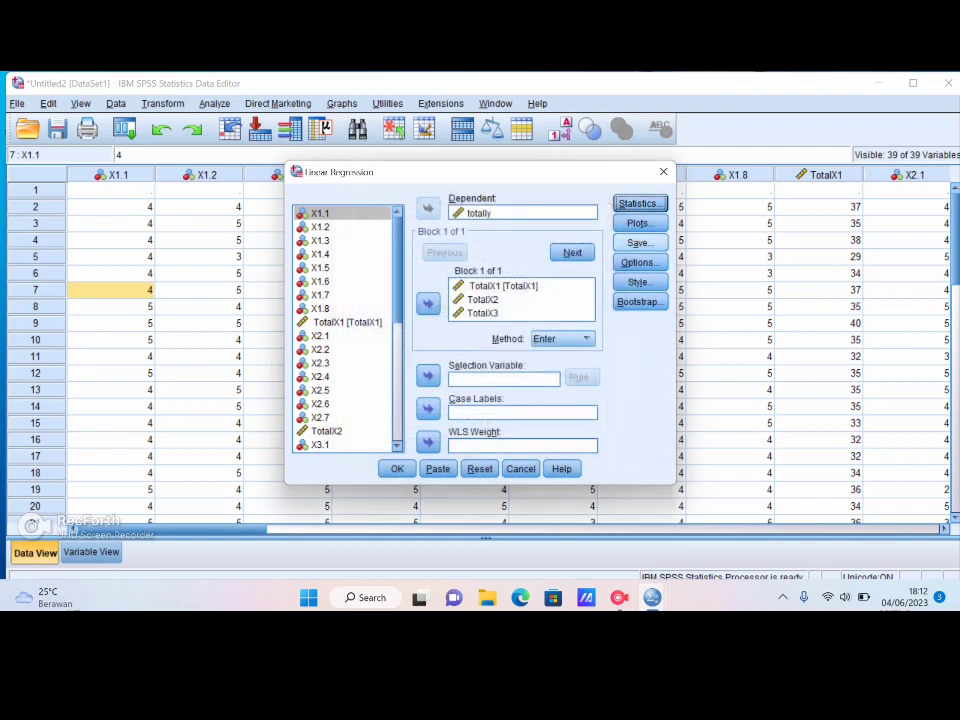
# Add a regression scatterplot with *SRESID on the Y axis and *ZPRED on the X axis
pyautogui.click(638, 223)
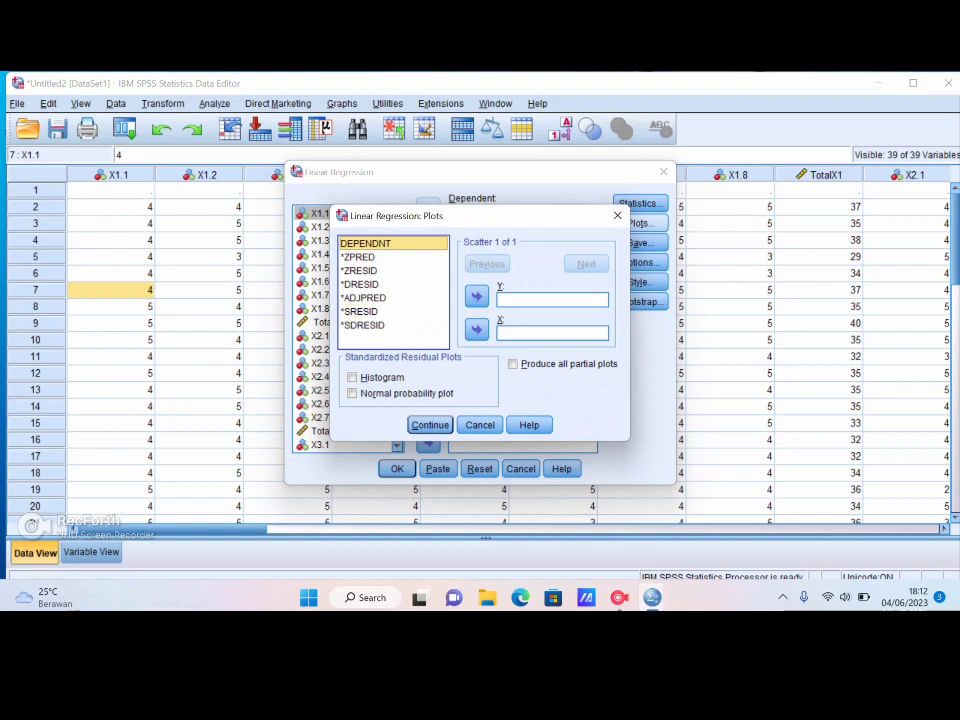
pyautogui.click(362, 312)
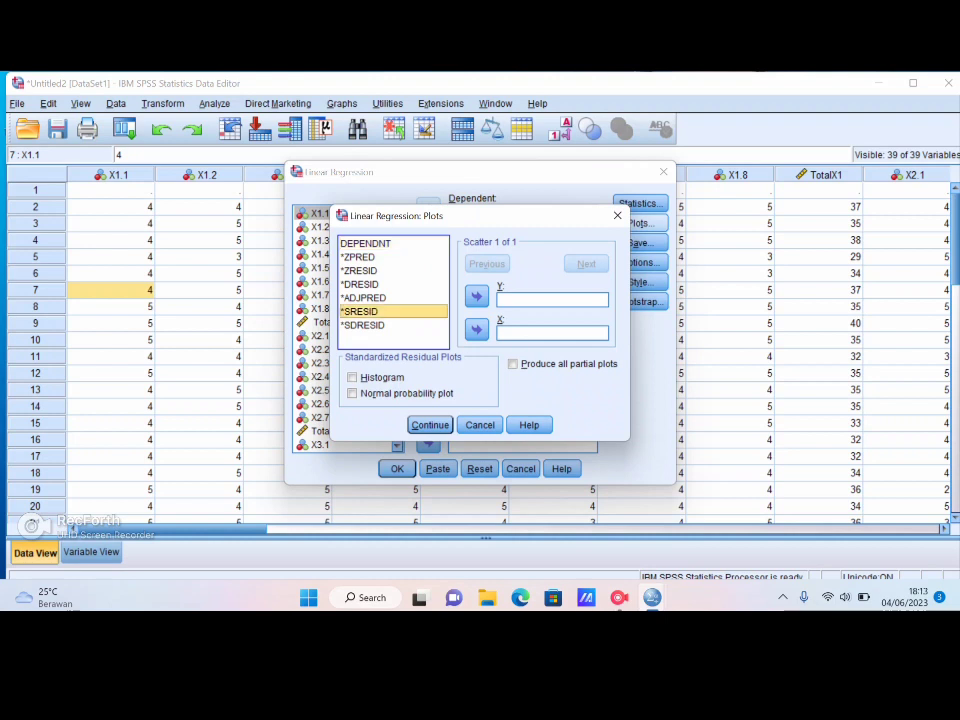
pyautogui.click(477, 296)
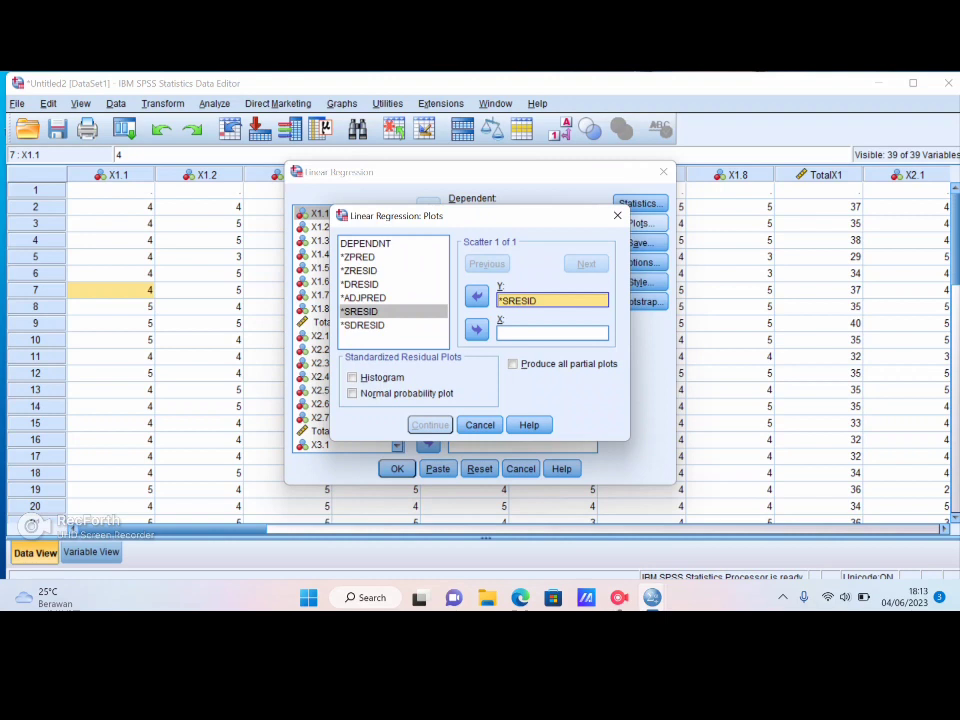
pyautogui.click(359, 257)
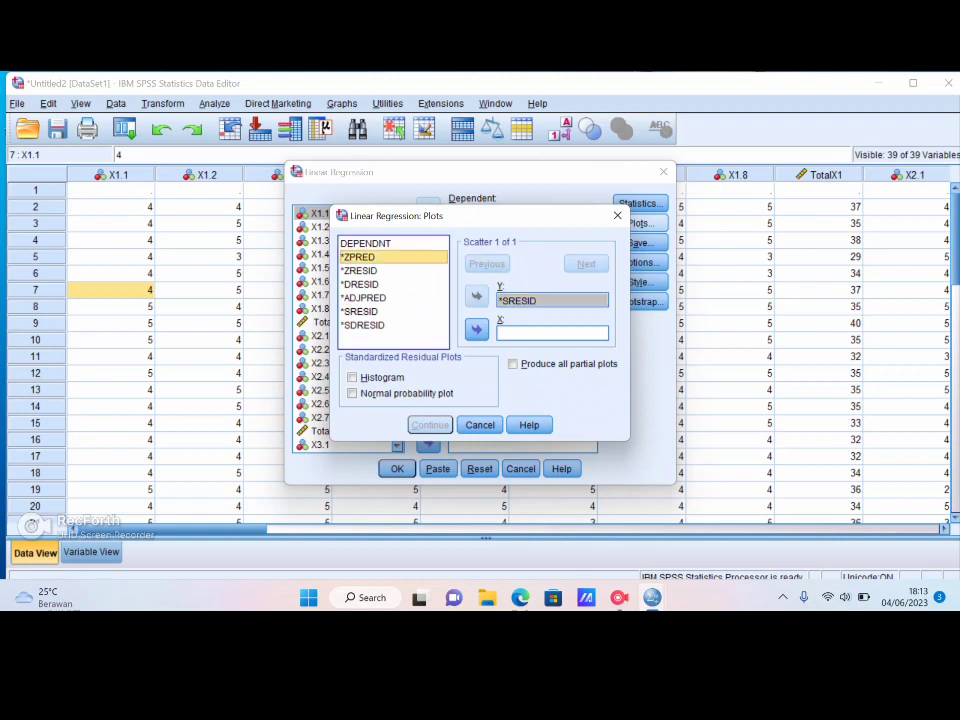
pyautogui.click(476, 329)
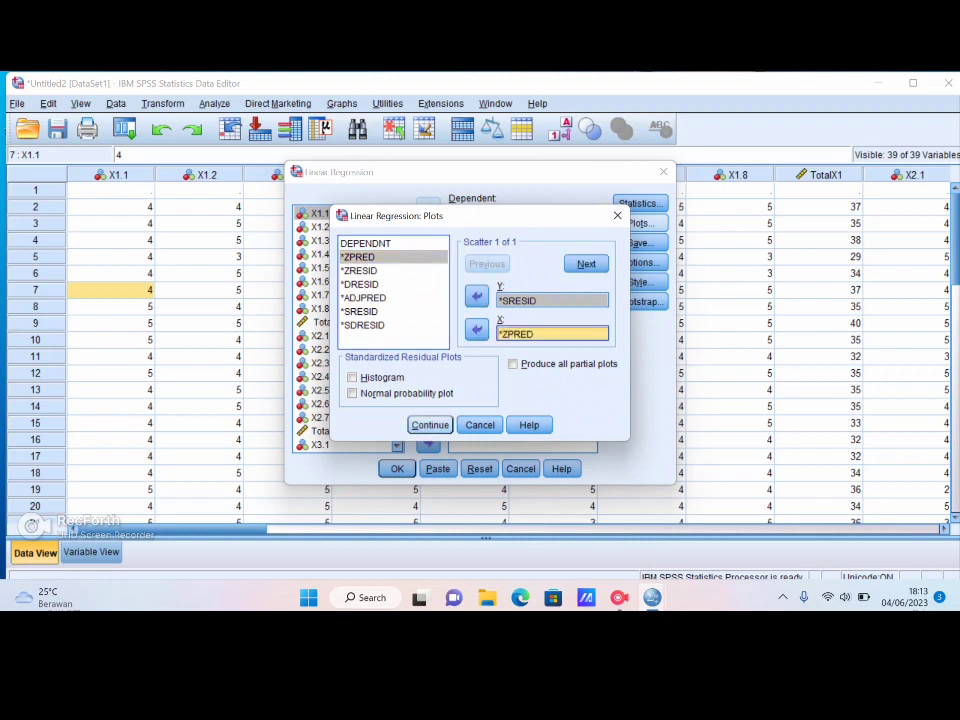
pyautogui.click(430, 425)
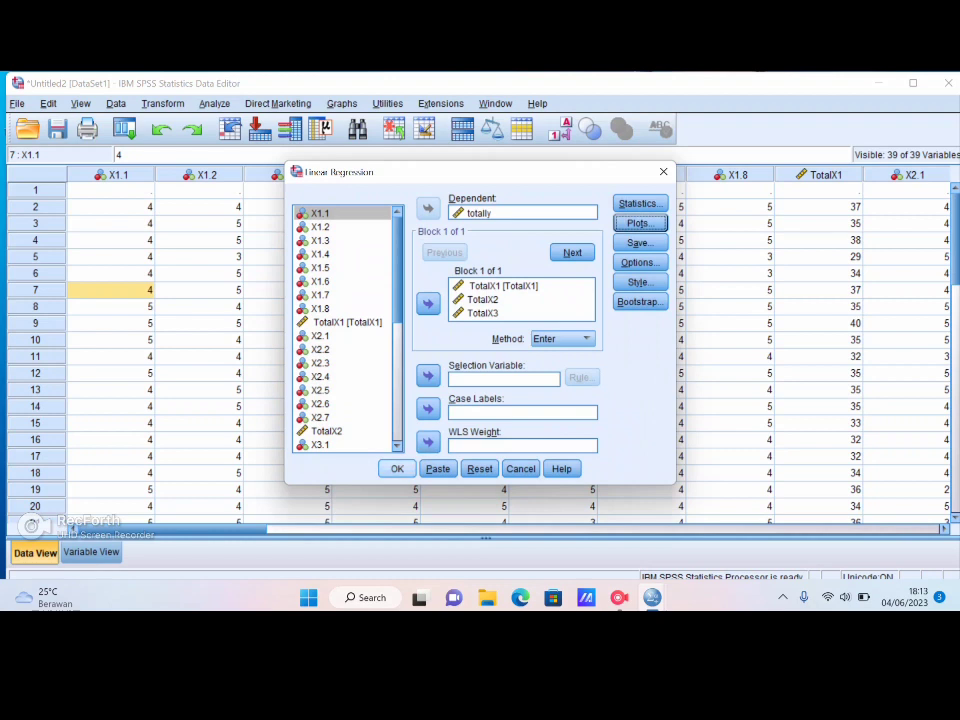
# Run the regression of totally on TotalX1, TotalX2 and TotalX3 and examine its output through to the residual scatterplot
pyautogui.click(396, 468)
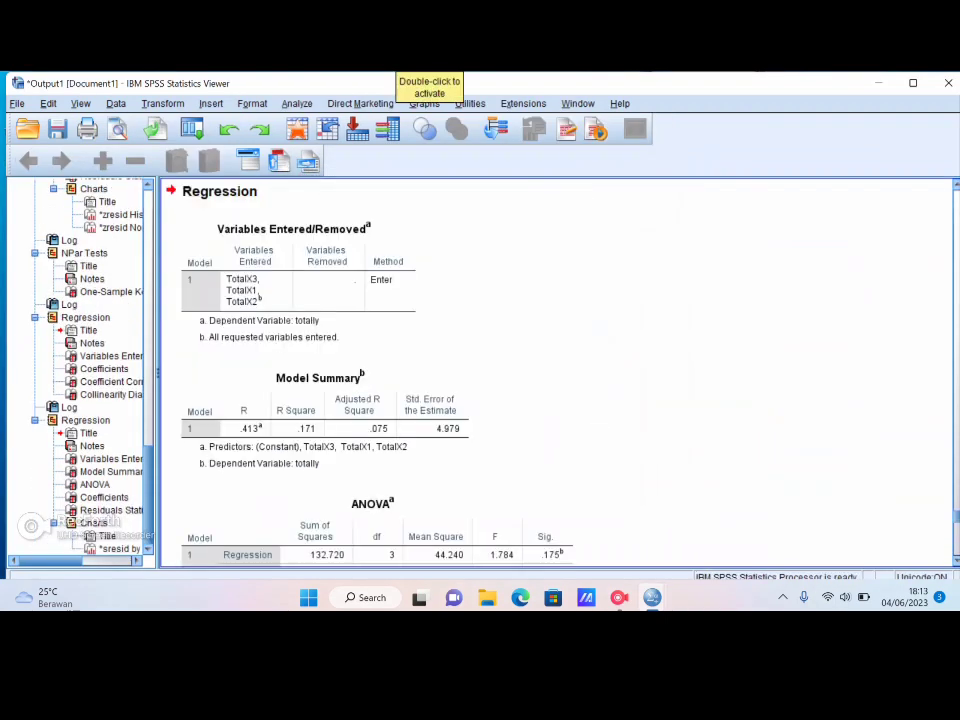
pyautogui.scroll(10, 555, 370)
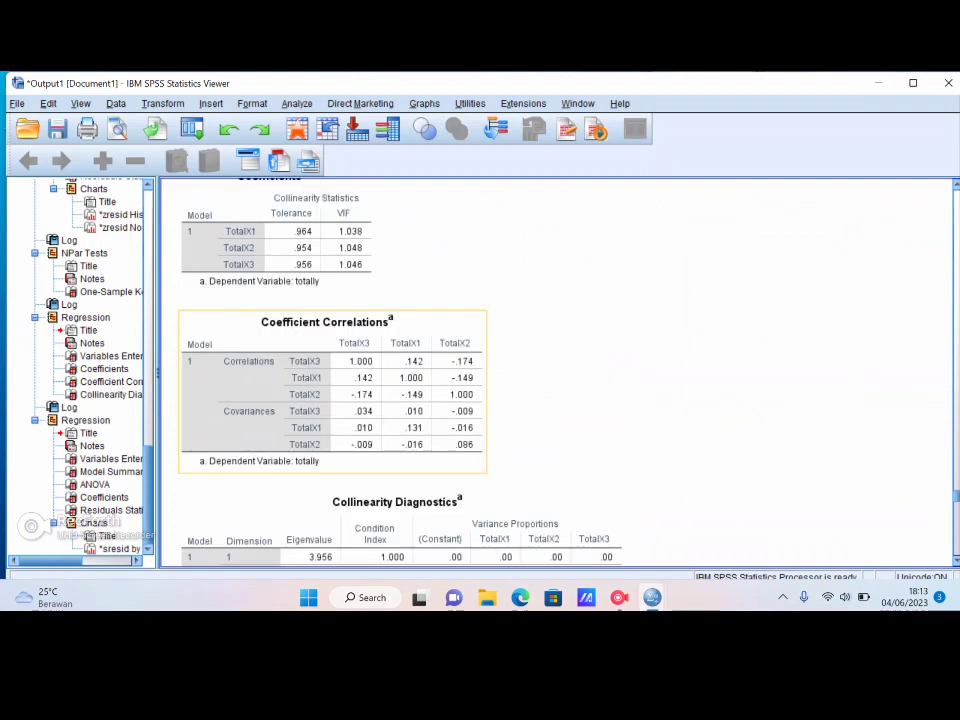
pyautogui.scroll(10, 555, 370)
pyautogui.scroll(-8, 555, 370)
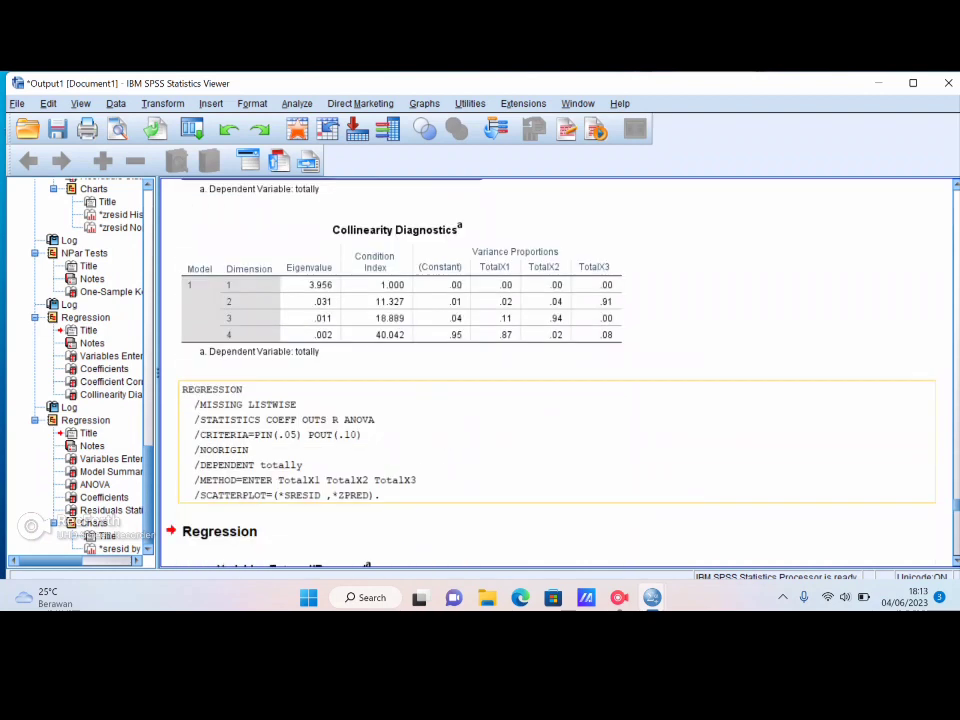
pyautogui.scroll(-15, 555, 370)
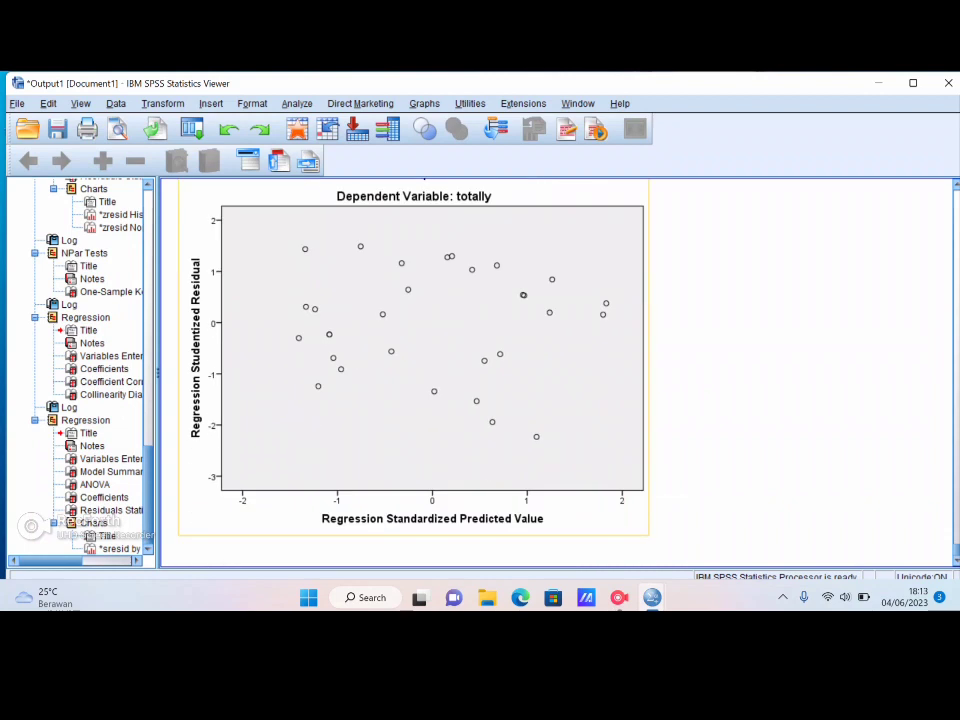
pyautogui.scroll(1, 555, 370)
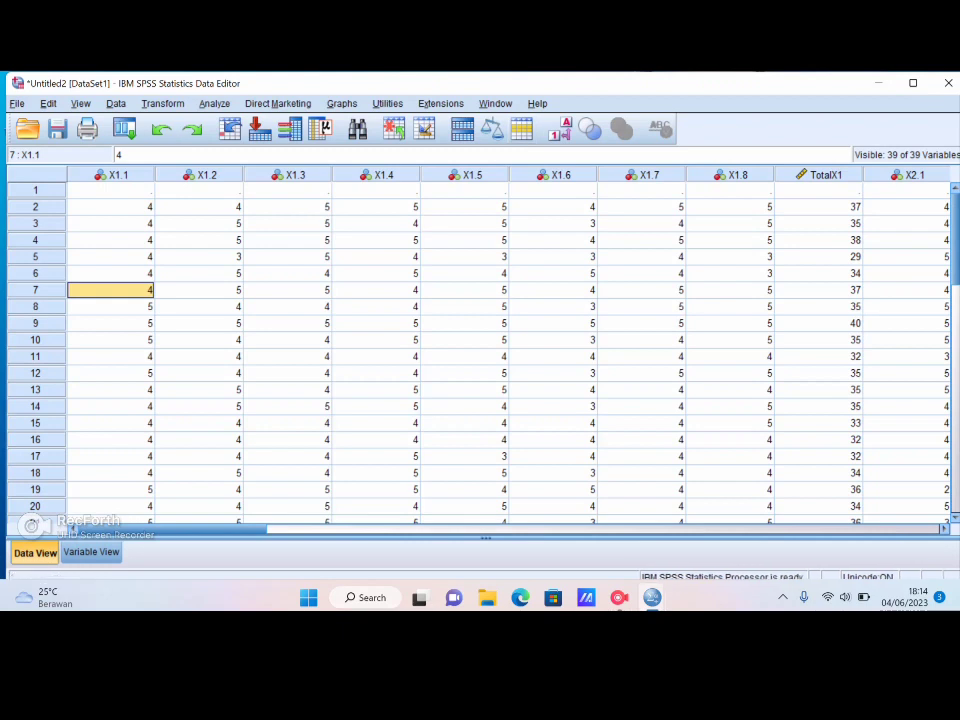
# Set up a Compute Variable transformation in the dataset with target variable ABRESID and highlight the arithmetic Abs function
pyautogui.click(163, 104)
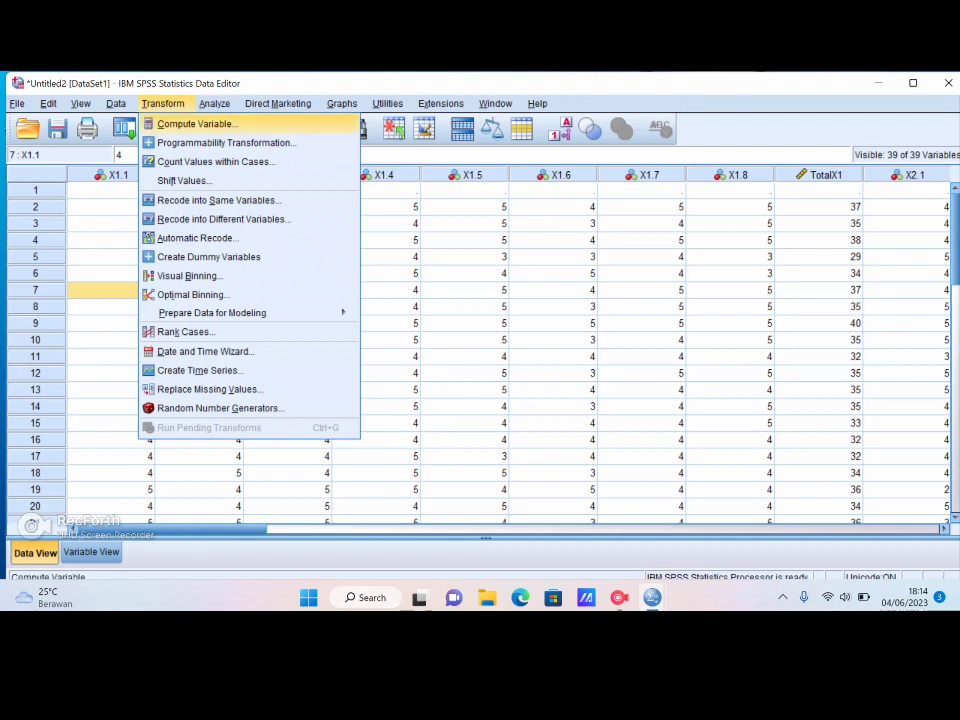
pyautogui.click(197, 124)
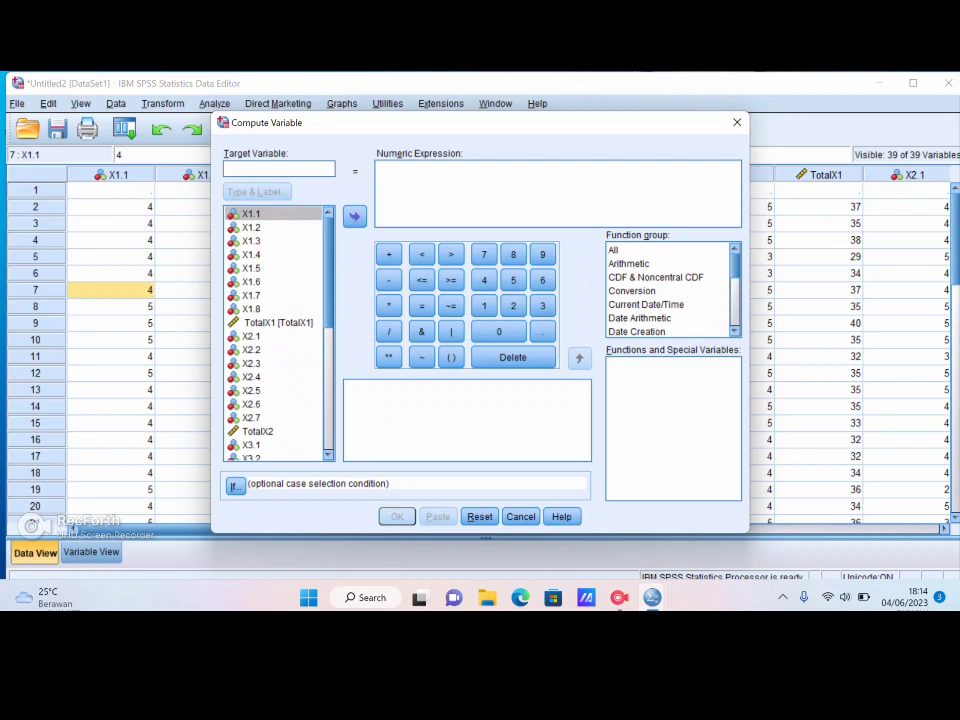
pyautogui.write('ABRESID')
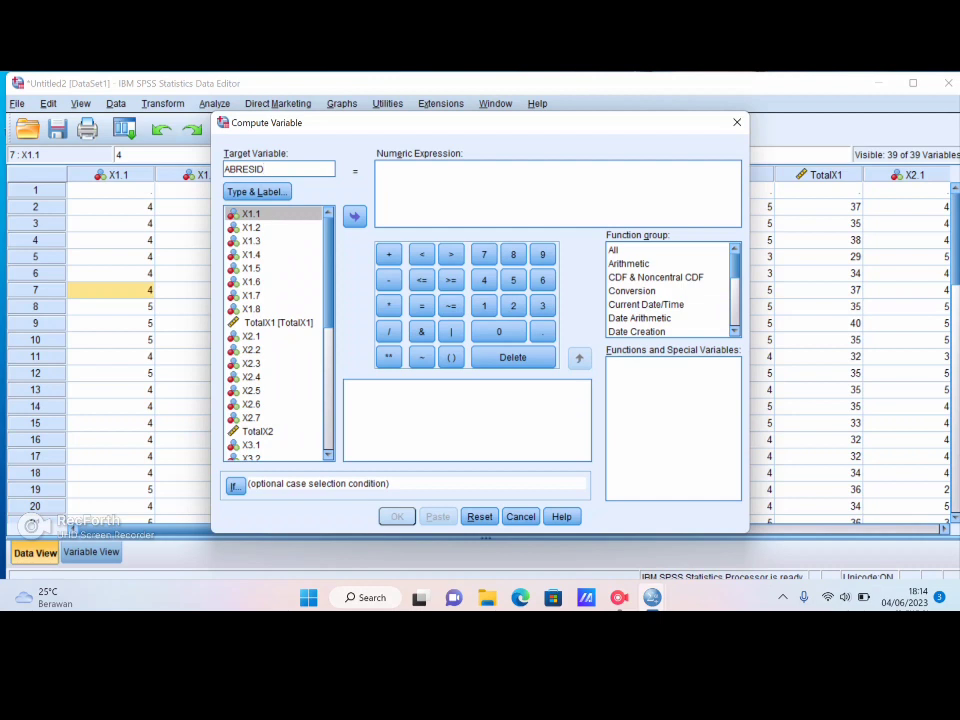
pyautogui.click(629, 264)
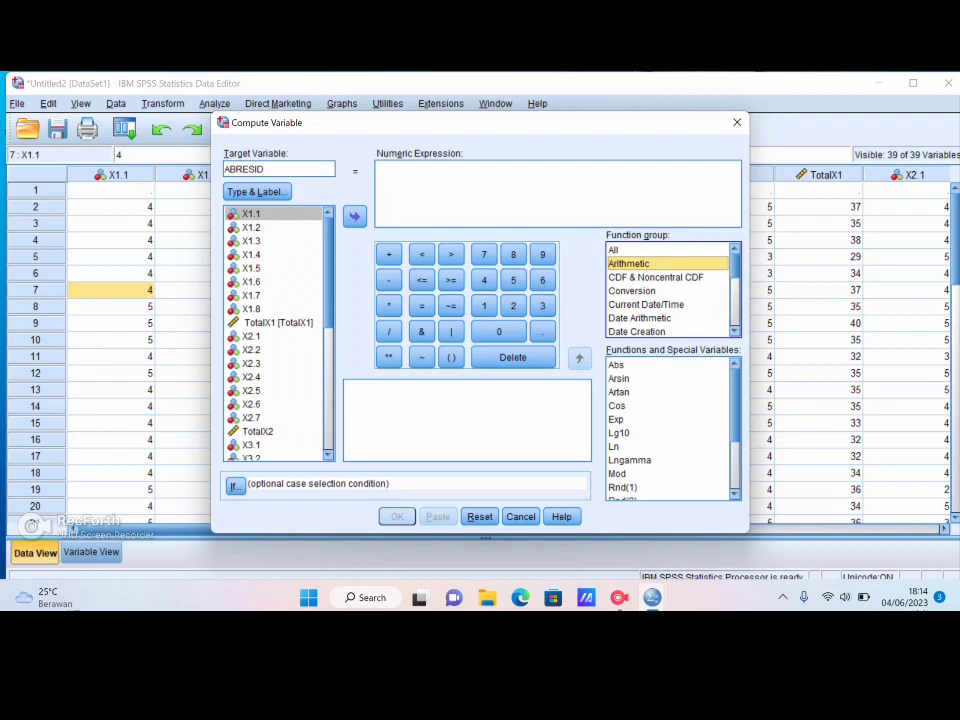
pyautogui.click(619, 379)
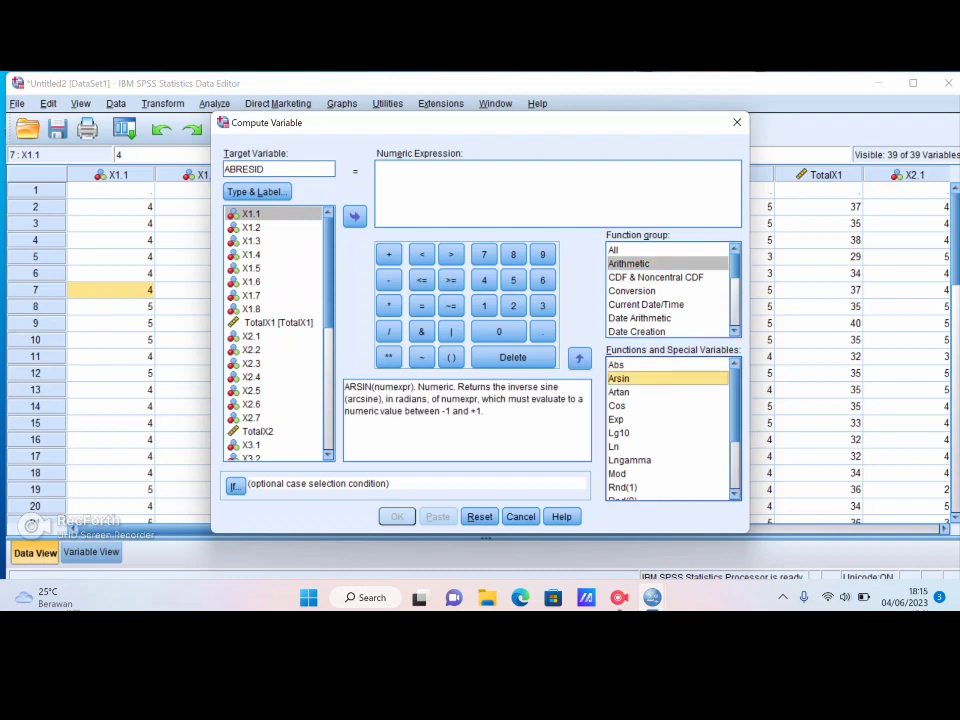
pyautogui.click(617, 365)
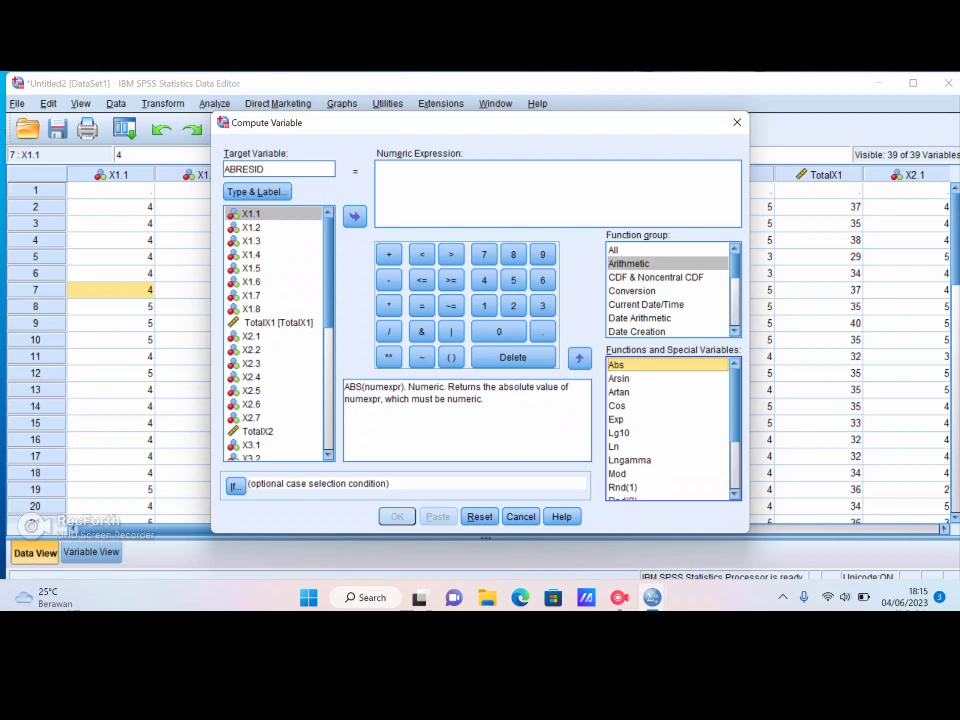
# Use the Unstandardized Residual variable RES_1 as the numeric expression and compute ABRESID
pyautogui.scroll(-4, 275, 335)
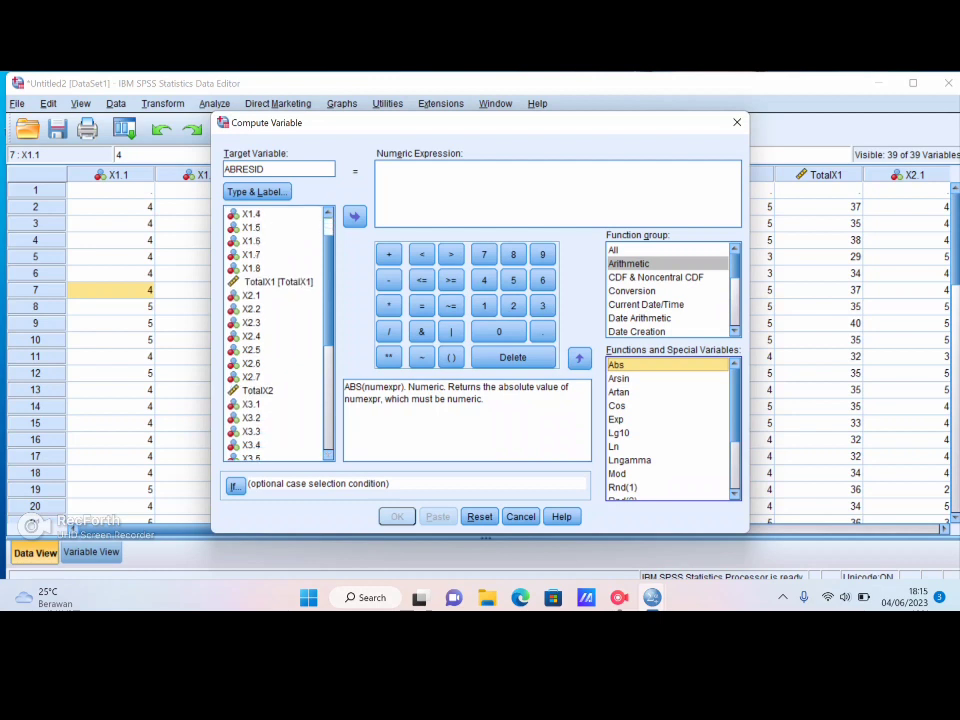
pyautogui.scroll(-3, 275, 335)
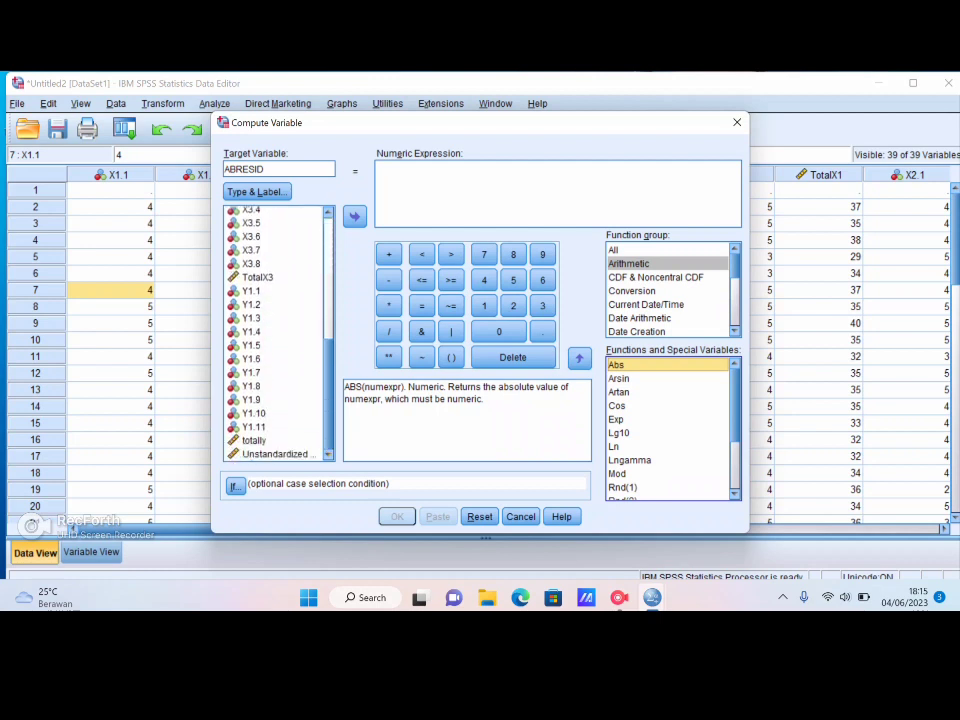
pyautogui.click(277, 454)
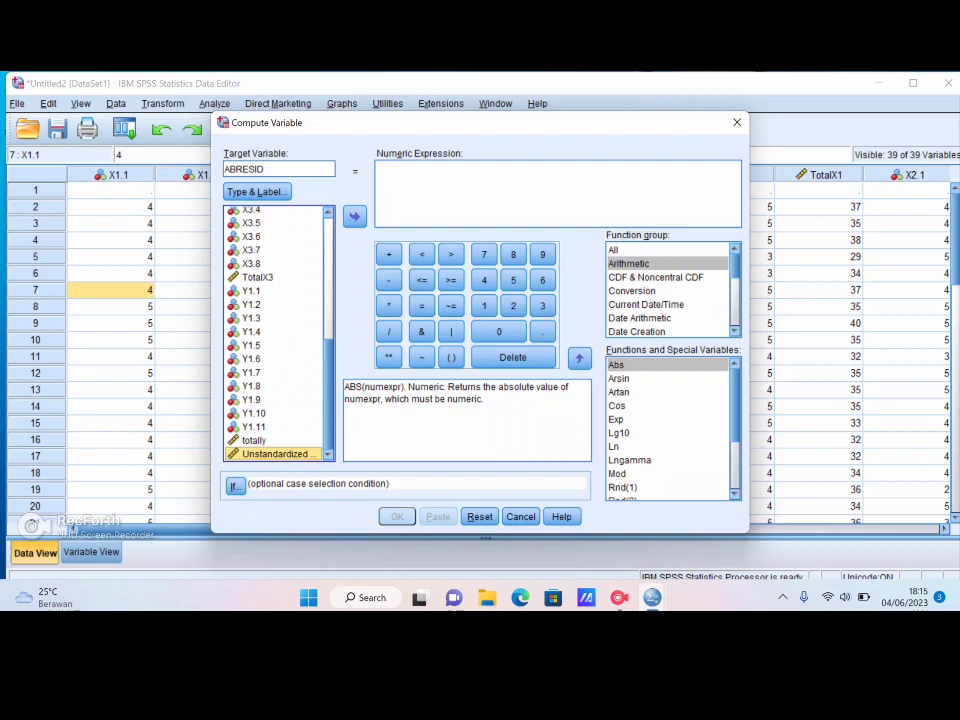
pyautogui.click(355, 217)
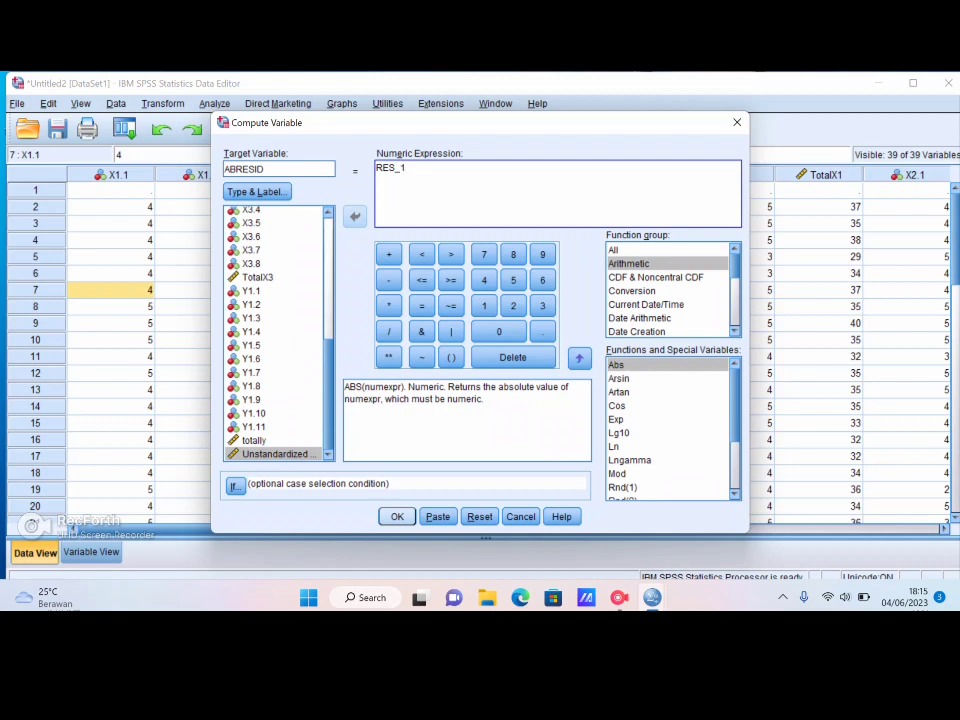
pyautogui.press('Return')
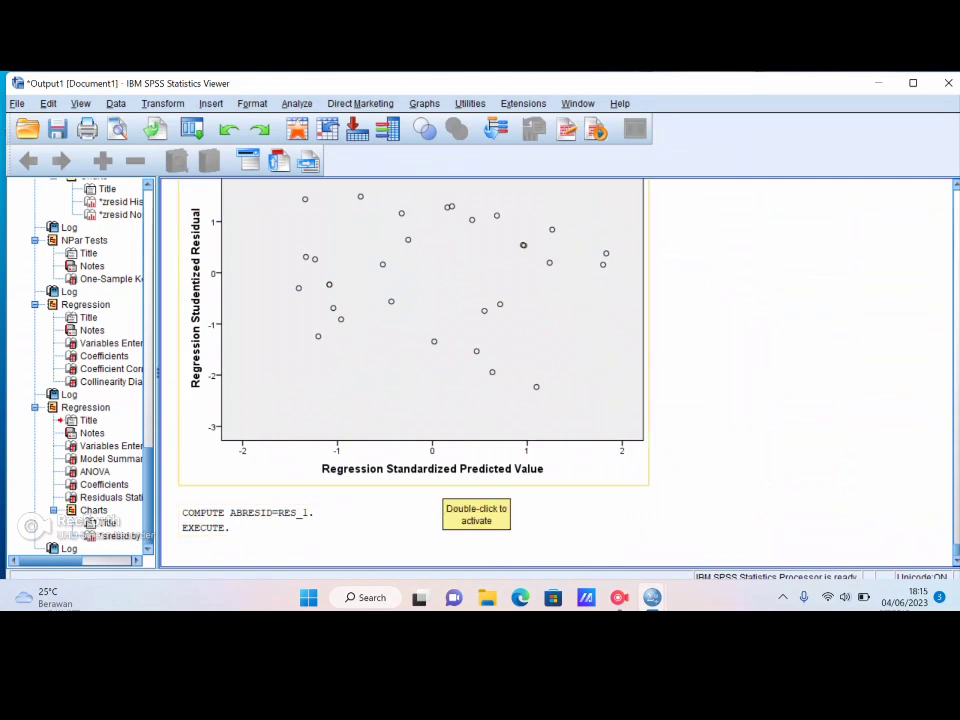
# Set up a linear regression on the dataset with ABRESID replacing totally as the dependent variable
pyautogui.hotkey('alt', 'Tab')
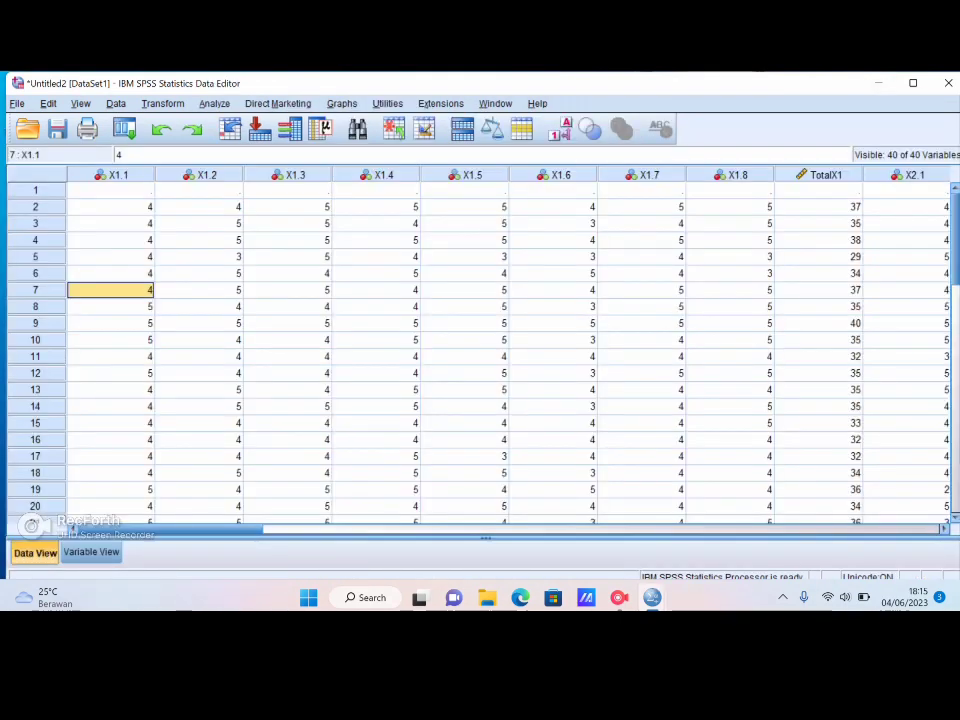
pyautogui.click(214, 104)
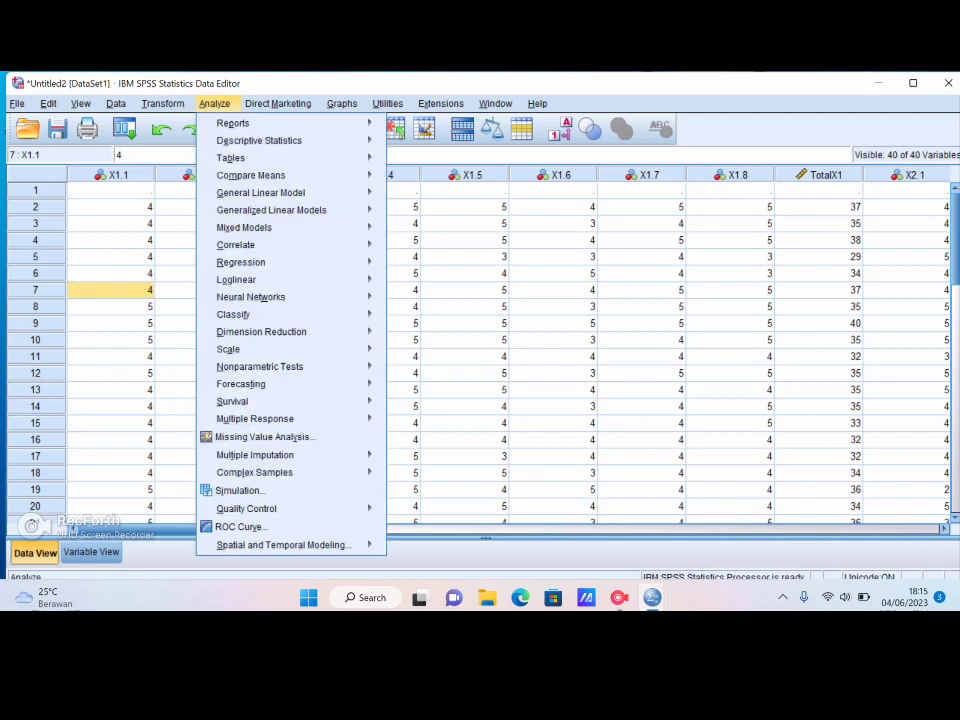
pyautogui.press('Down')
pyautogui.press('Down')
pyautogui.press('Down')
pyautogui.press('Down')
pyautogui.press('Down')
pyautogui.press('Down')
pyautogui.press('Down')
pyautogui.press('Down')
pyautogui.press('Down')
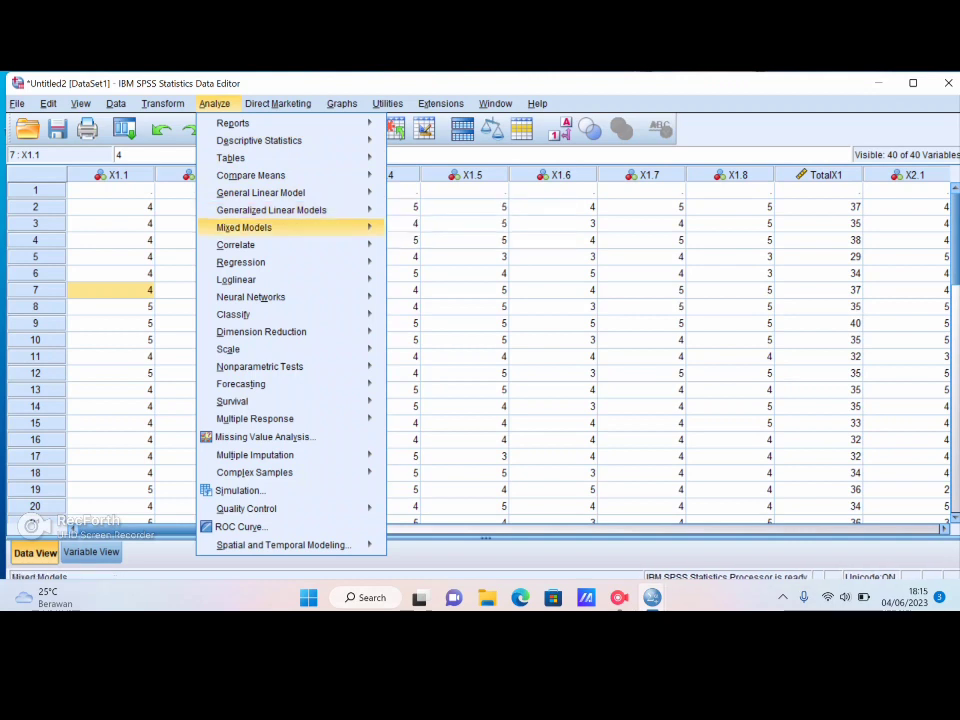
pyautogui.press('Right')
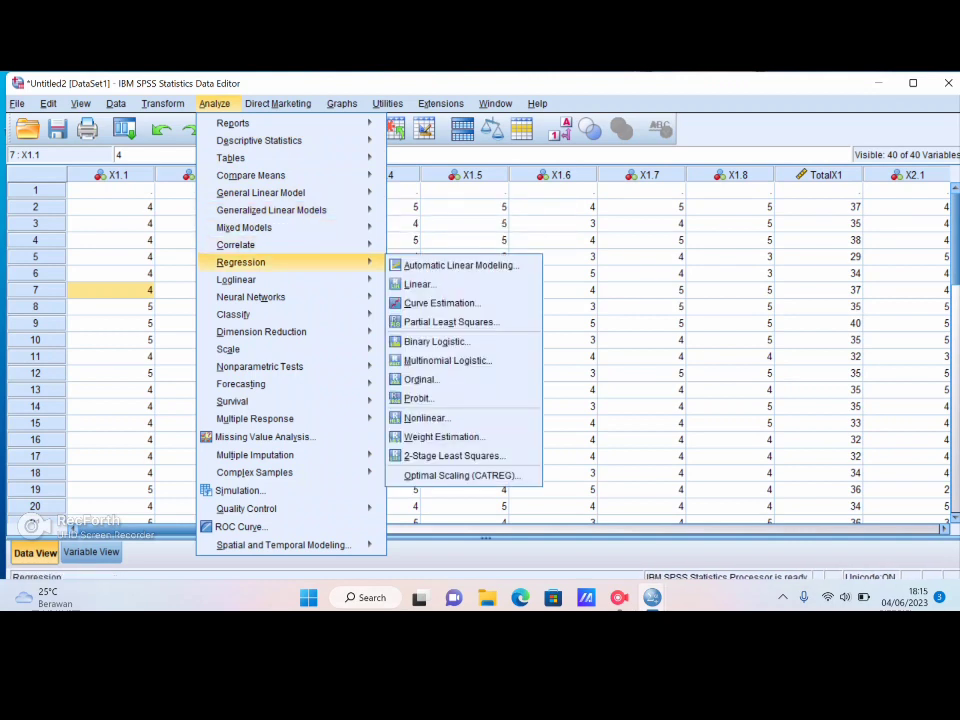
pyautogui.press('Down')
pyautogui.press('Down')
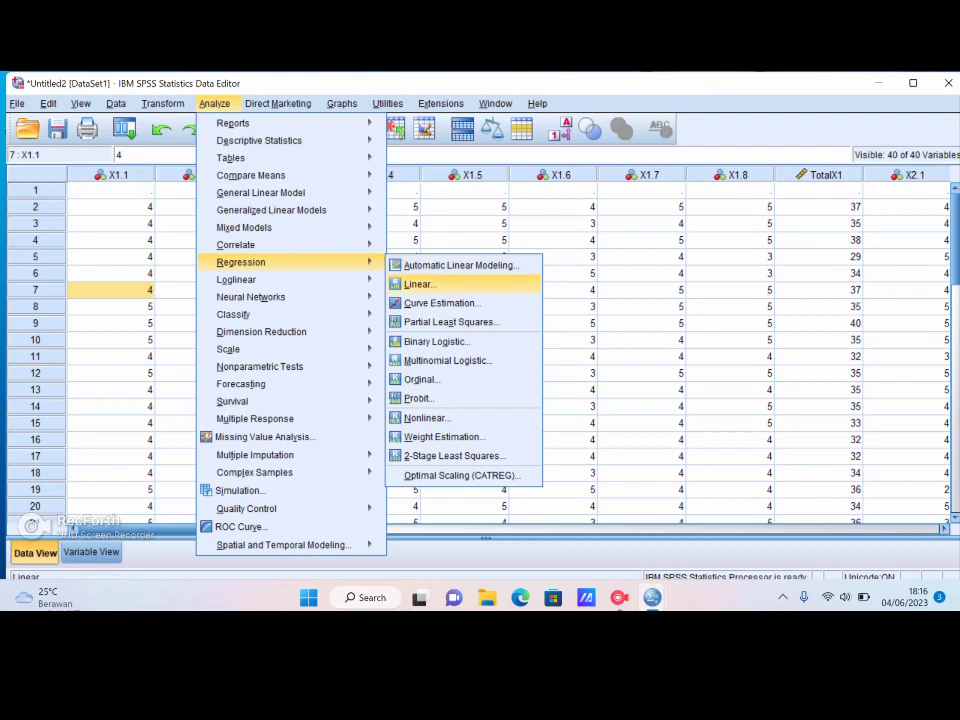
pyautogui.press('Return')
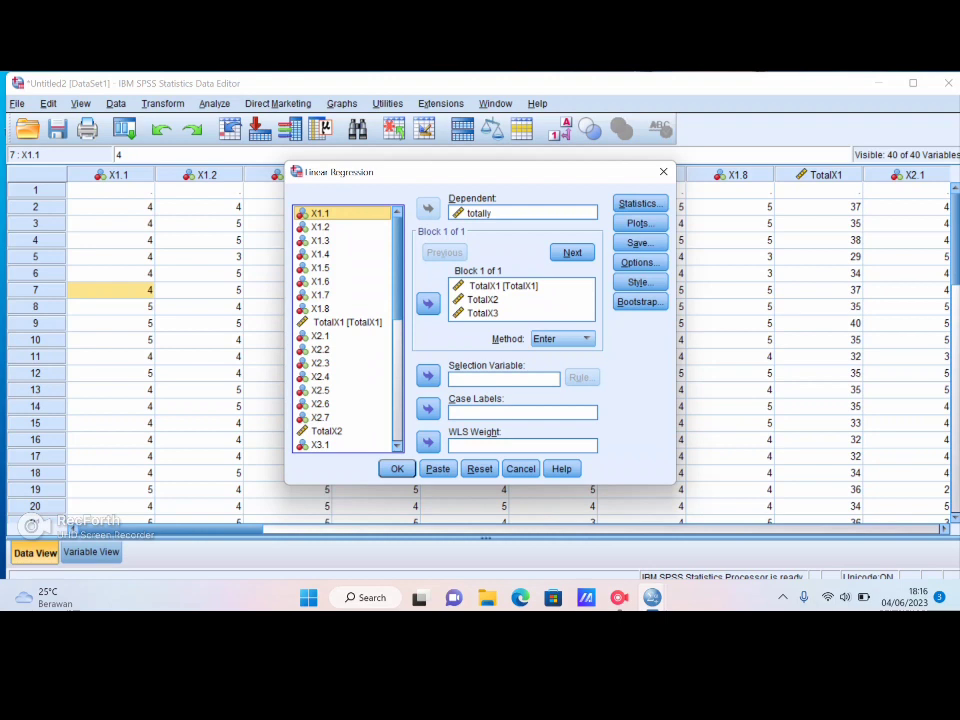
pyautogui.click(523, 213)
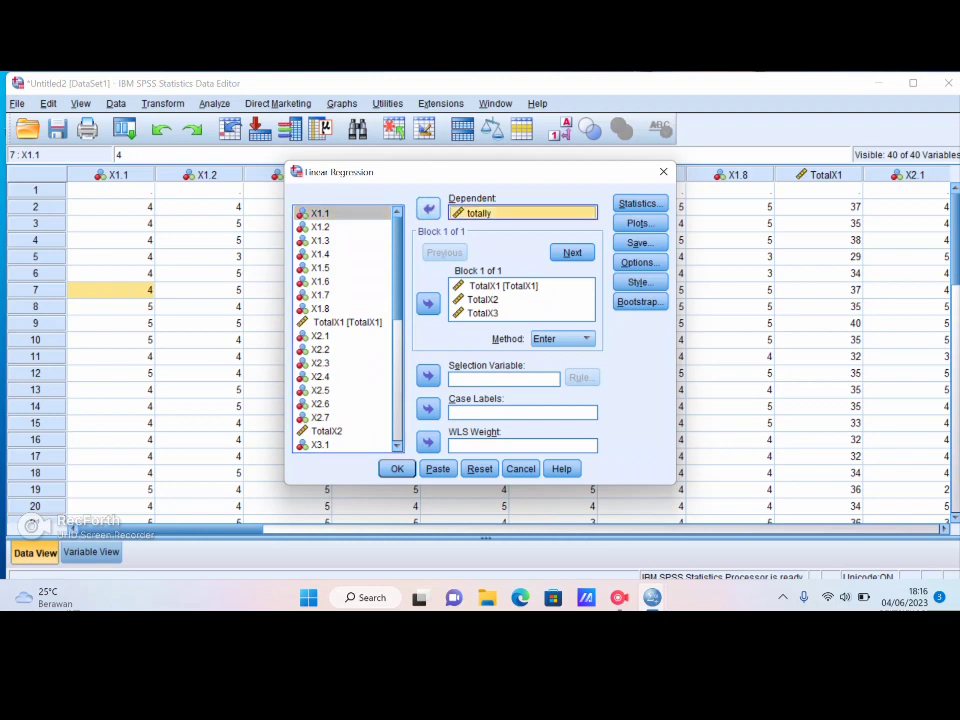
pyautogui.click(428, 209)
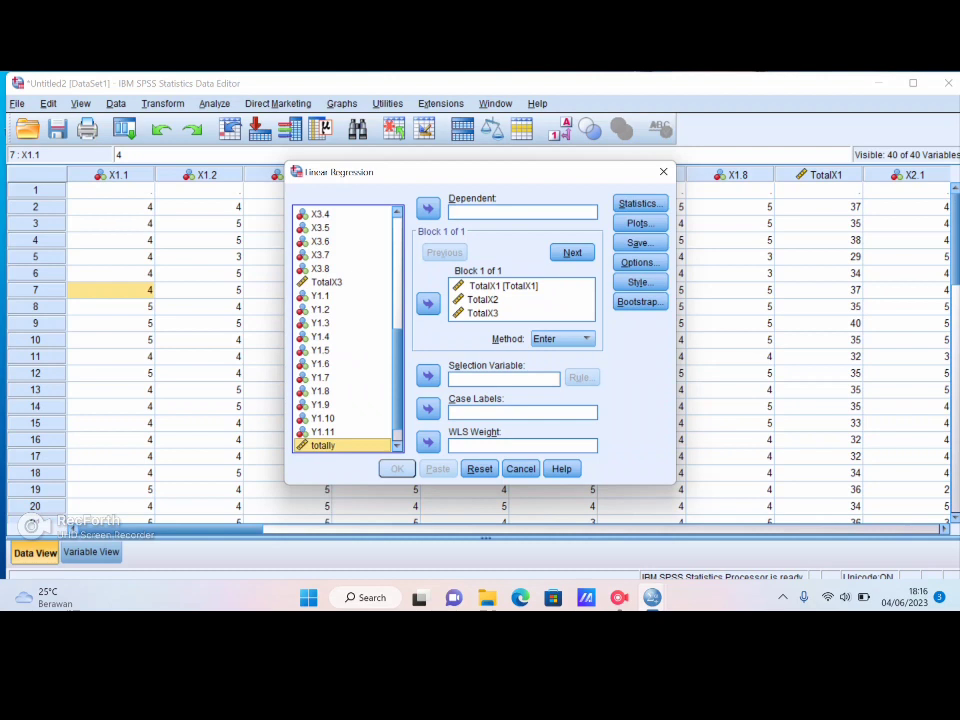
pyautogui.scroll(-2, 345, 330)
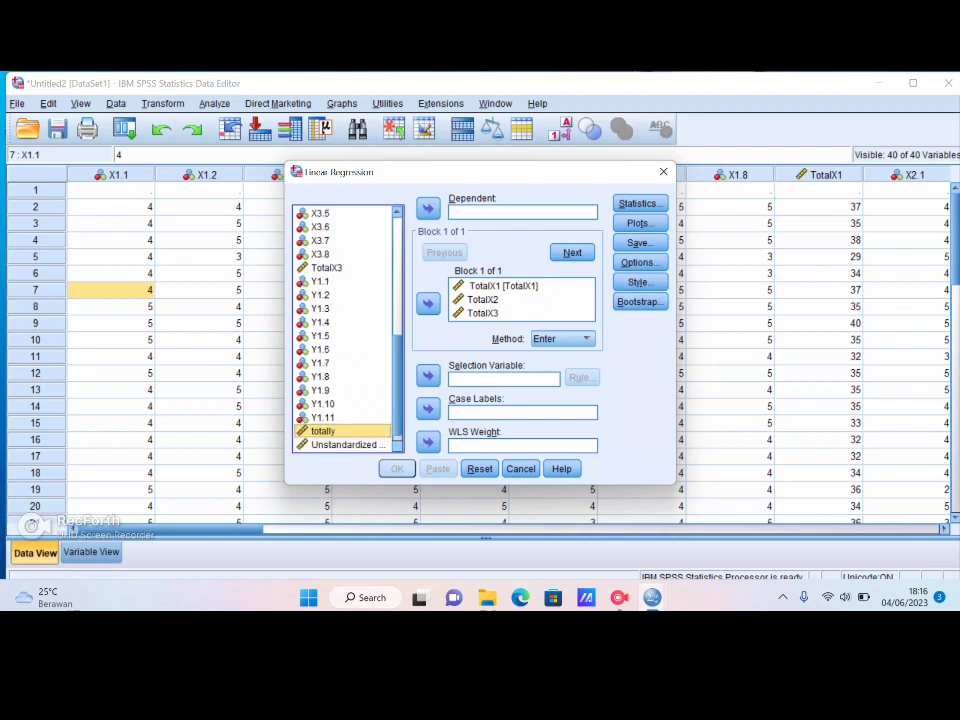
pyautogui.click(331, 446)
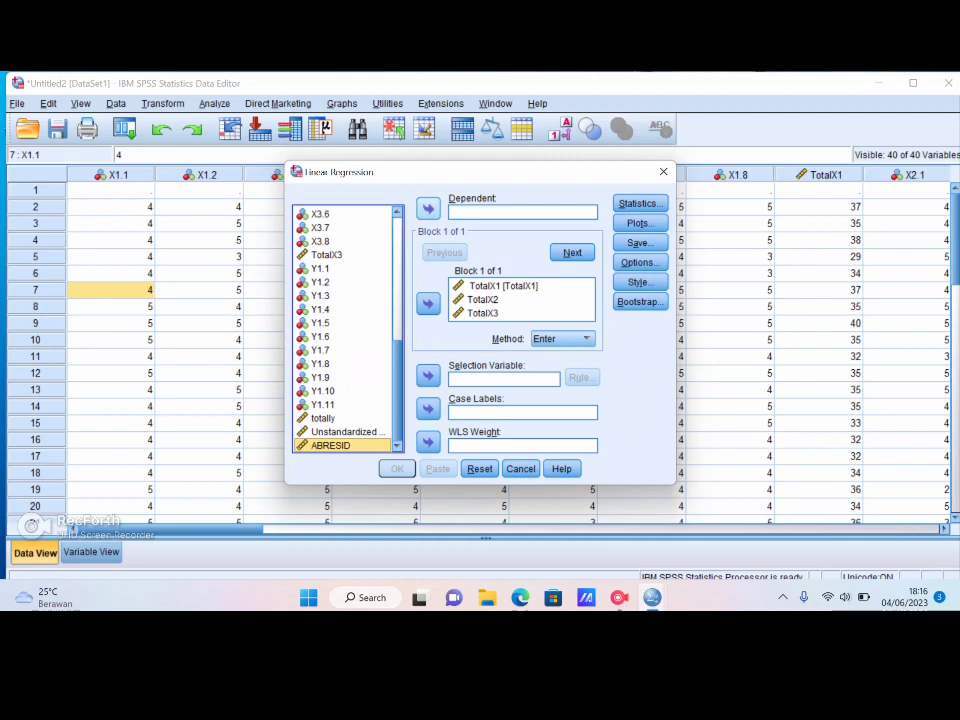
pyautogui.click(428, 208)
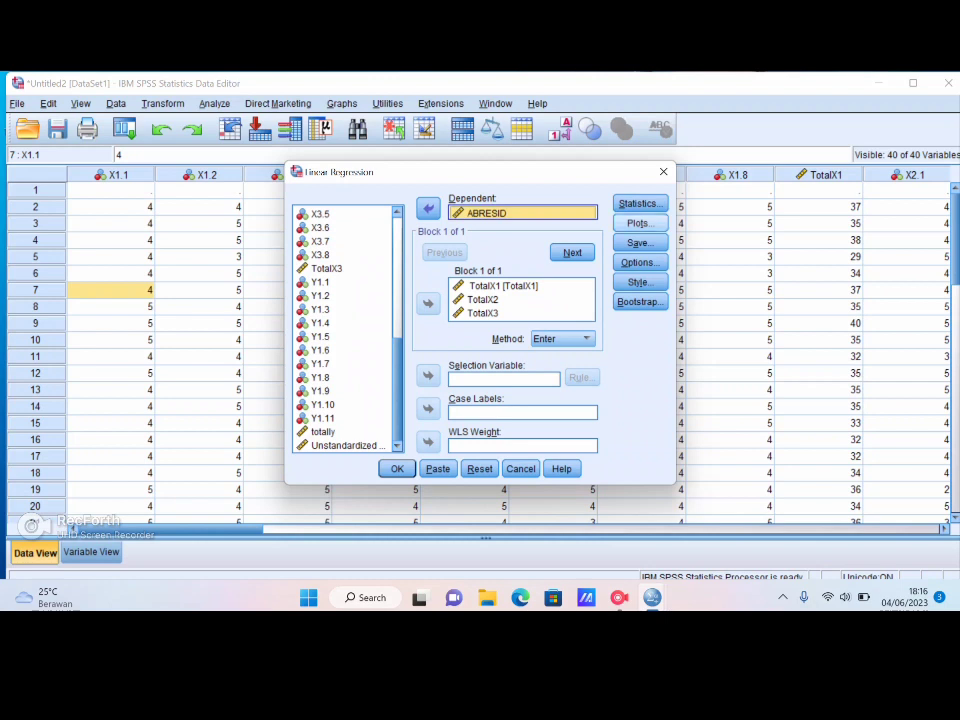
# Clear *SRESID from the Y axis and *ZPRED from the X axis of the regression scatterplot settings
pyautogui.click(640, 223)
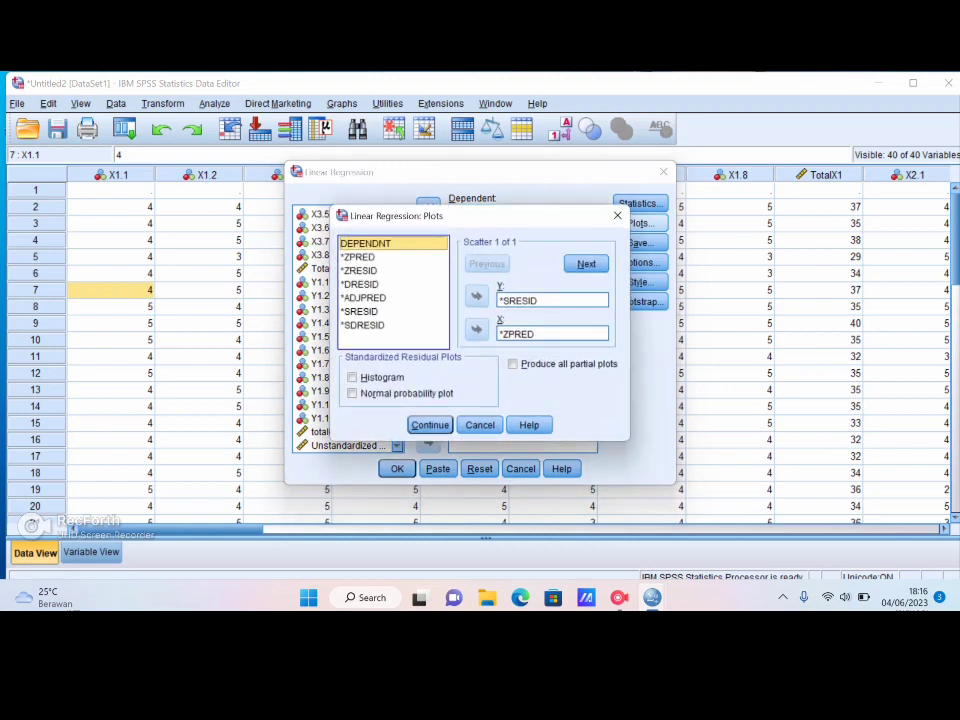
pyautogui.click(552, 300)
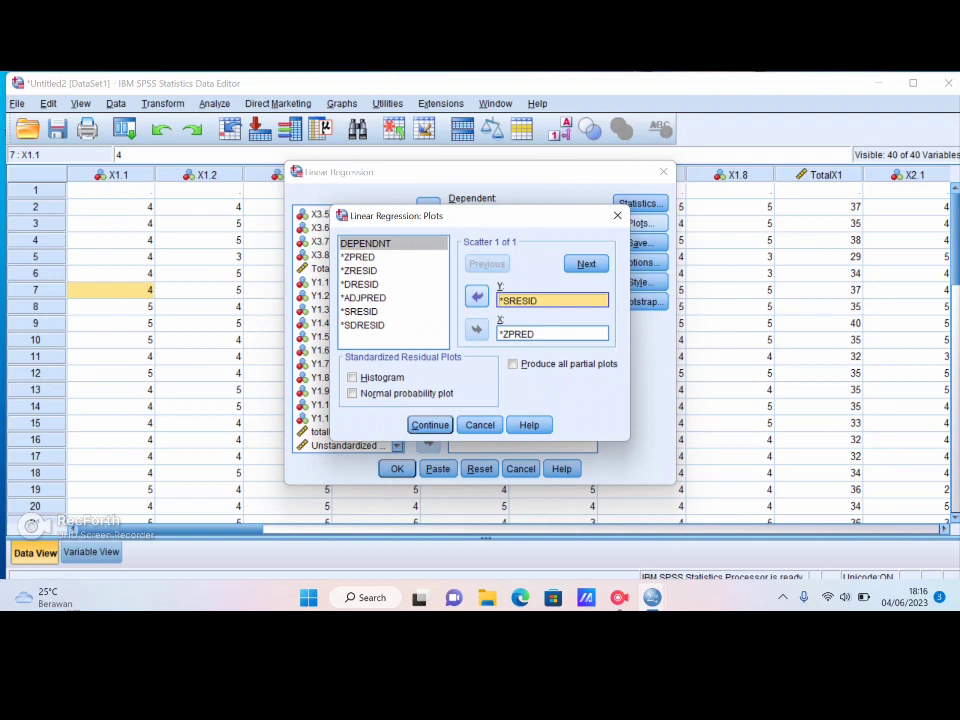
pyautogui.click(477, 297)
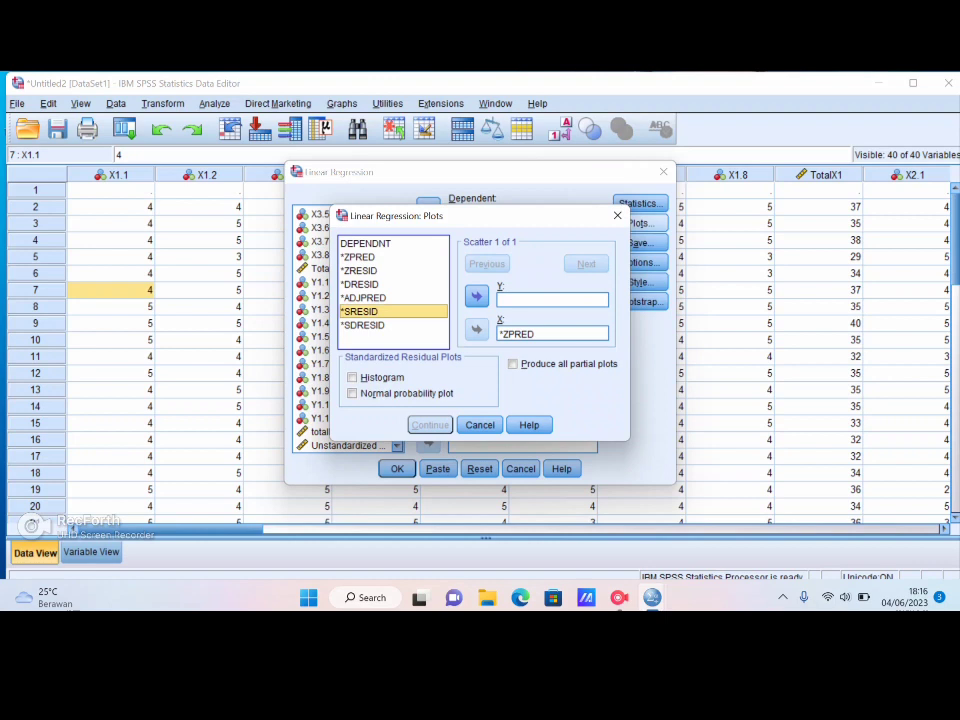
pyautogui.click(552, 334)
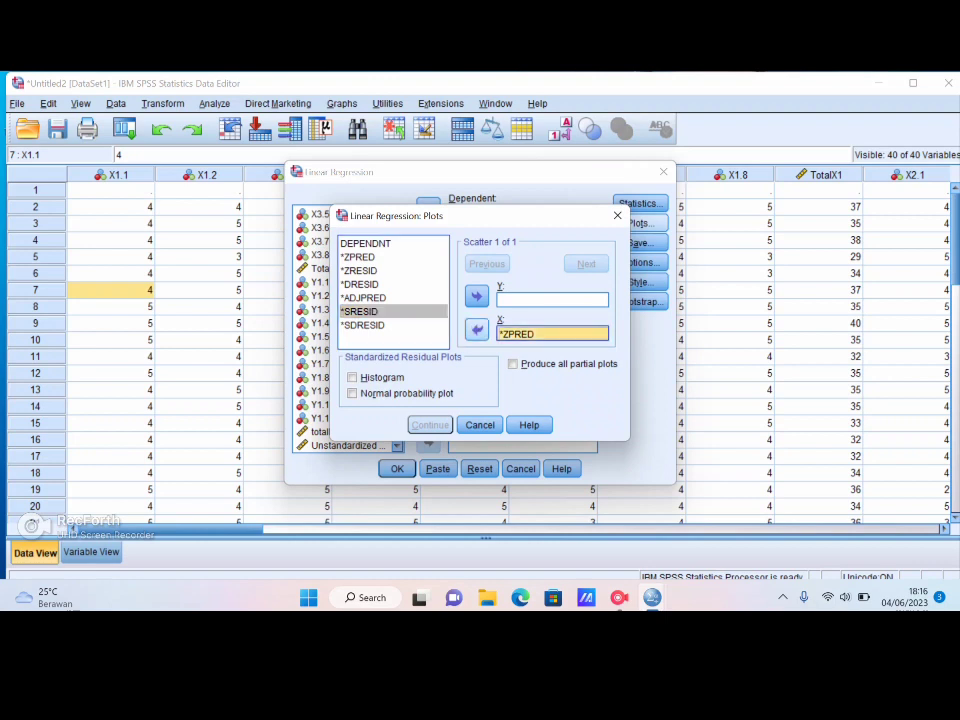
pyautogui.click(477, 330)
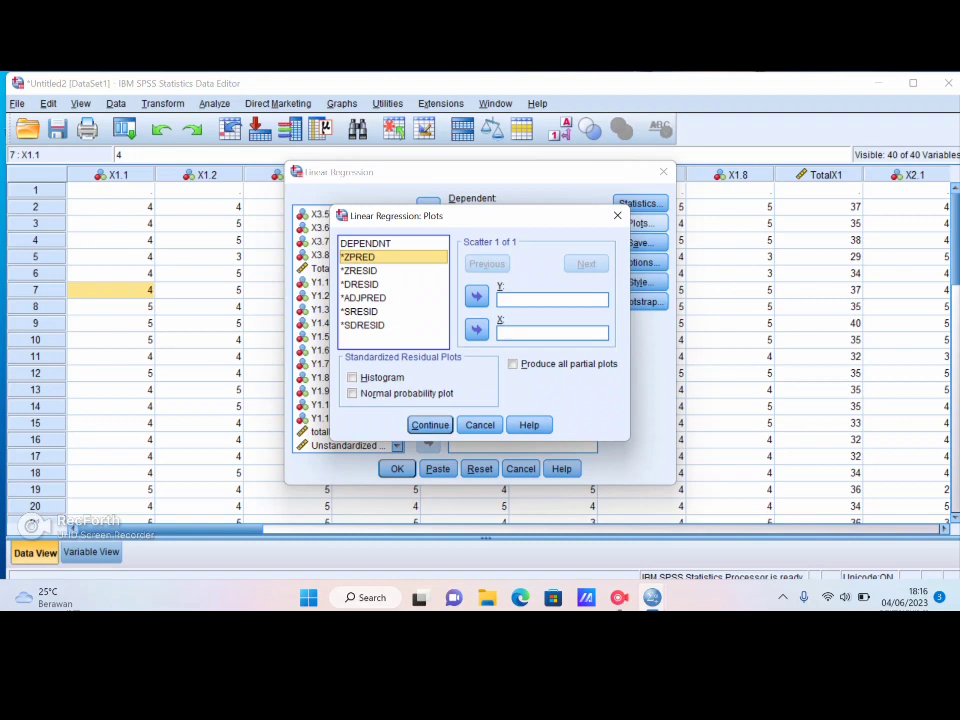
pyautogui.click(430, 425)
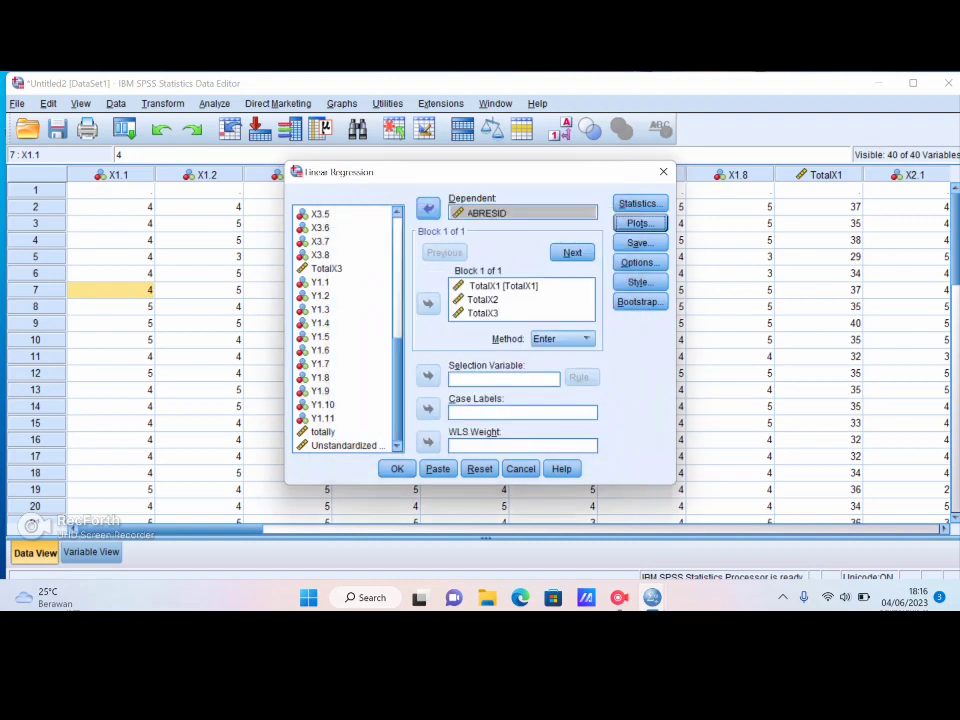
# Run the regression of ABRESID on TotalX1, TotalX2 and TotalX3 and examine the significance values in its Coefficients table
pyautogui.click(397, 468)
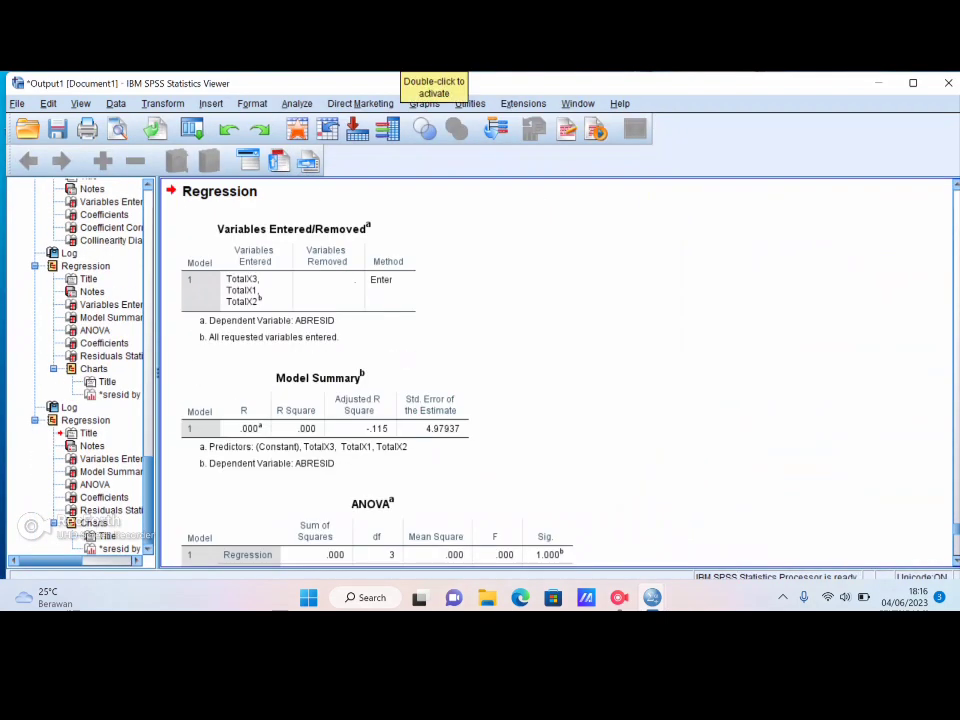
pyautogui.scroll(2, 397, 468)
pyautogui.scroll(-15, 397, 468)
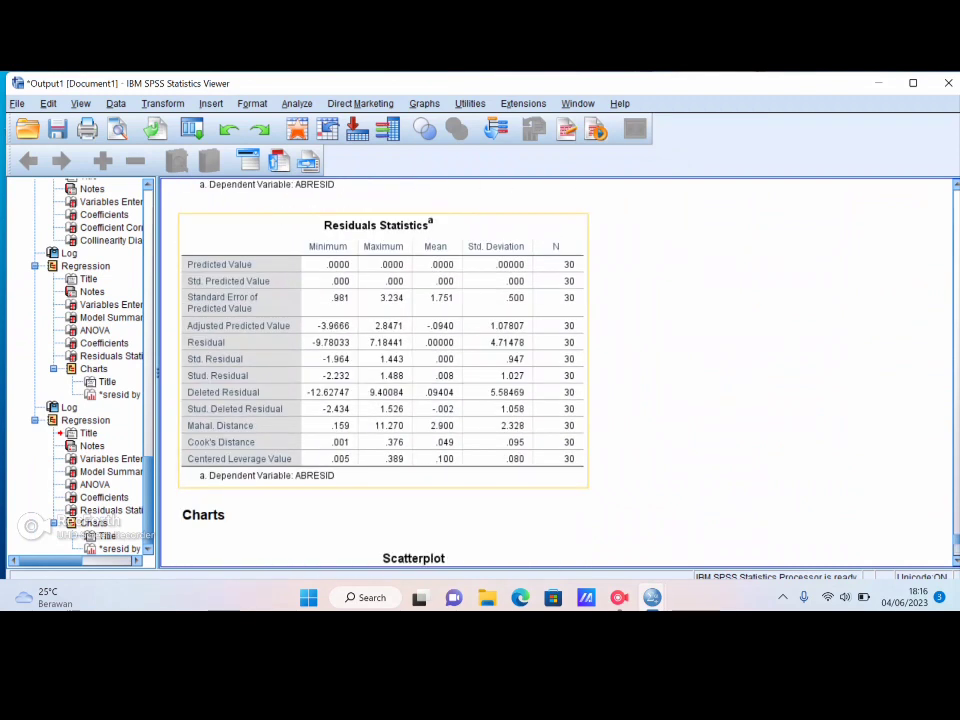
pyautogui.scroll(4, 557, 372)
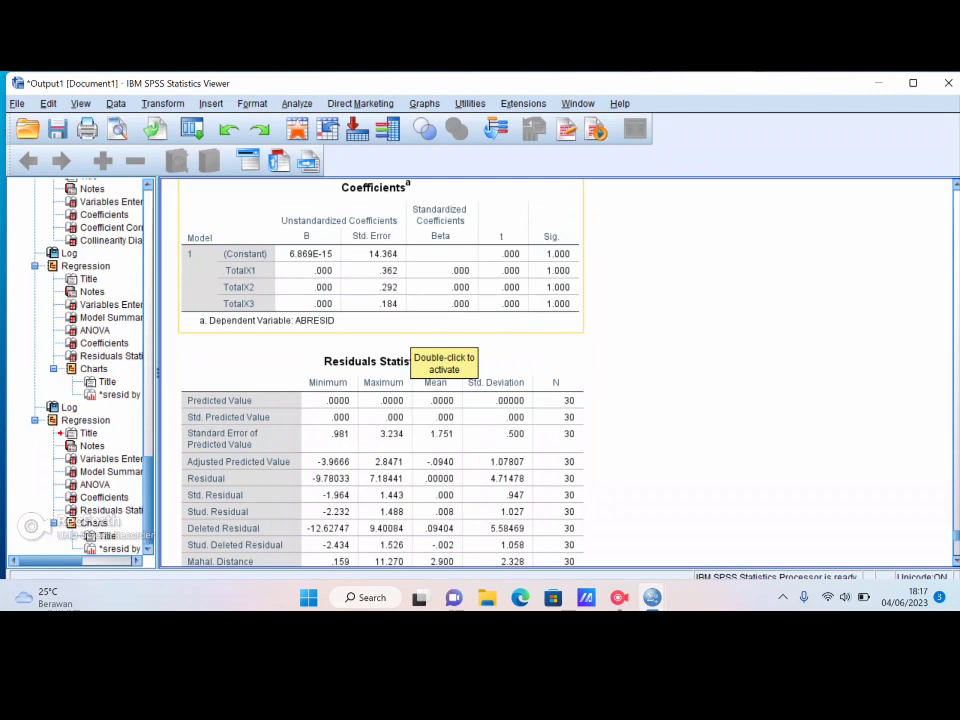
pyautogui.scroll(6, 557, 372)
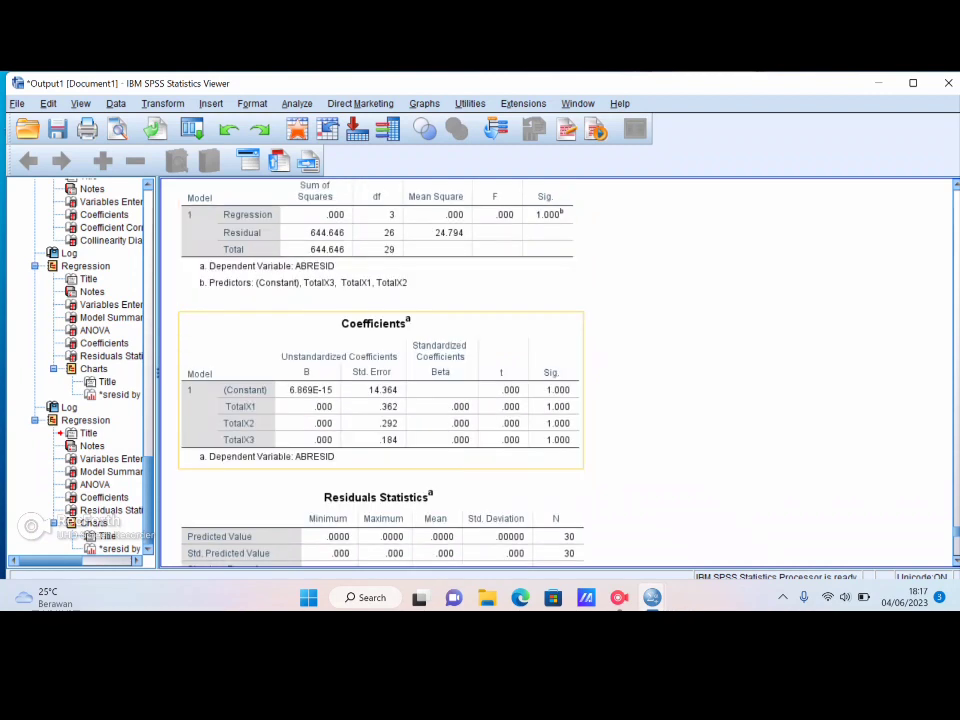